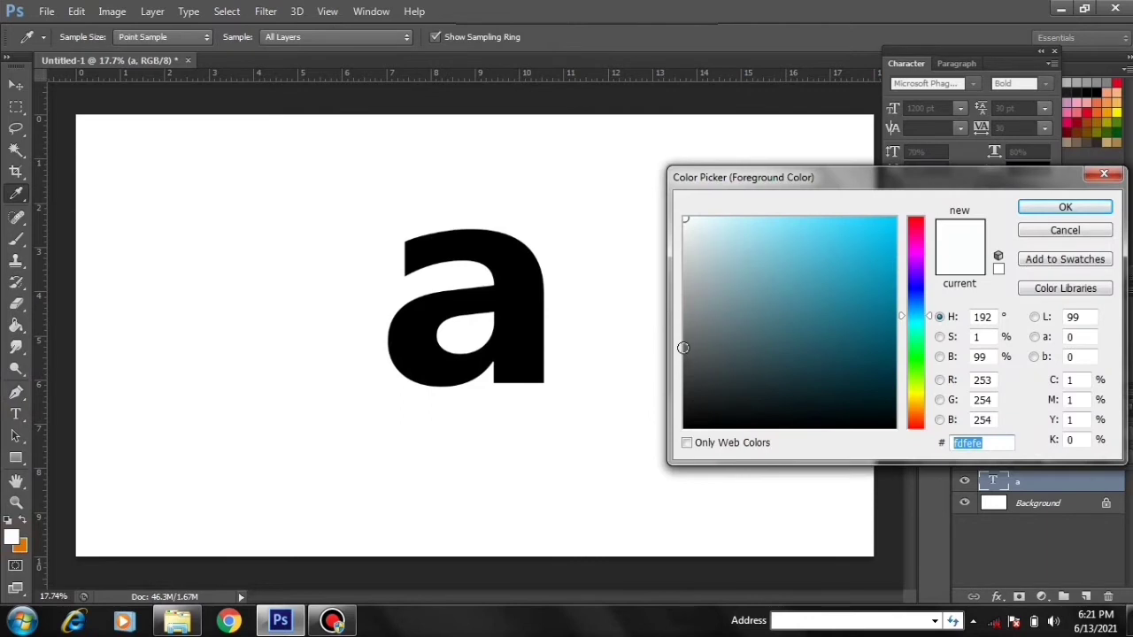
Set the foreground color to medium gray, hex 929292.
{"action": "left_click", "coordinate": [684, 348]}
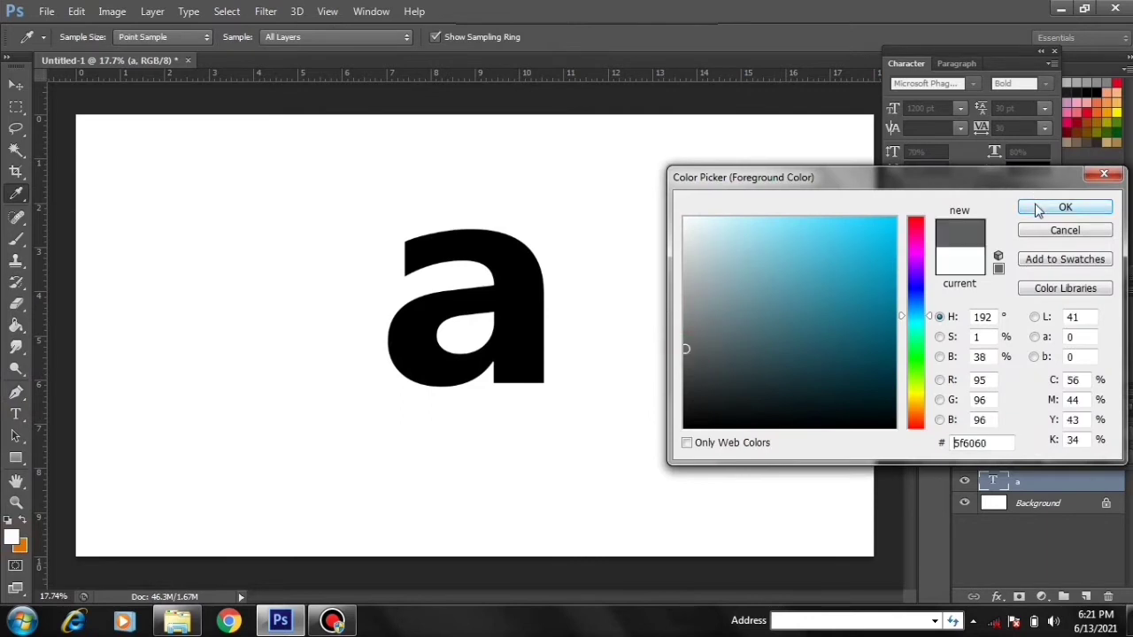
{"action": "left_click", "coordinate": [683, 307]}
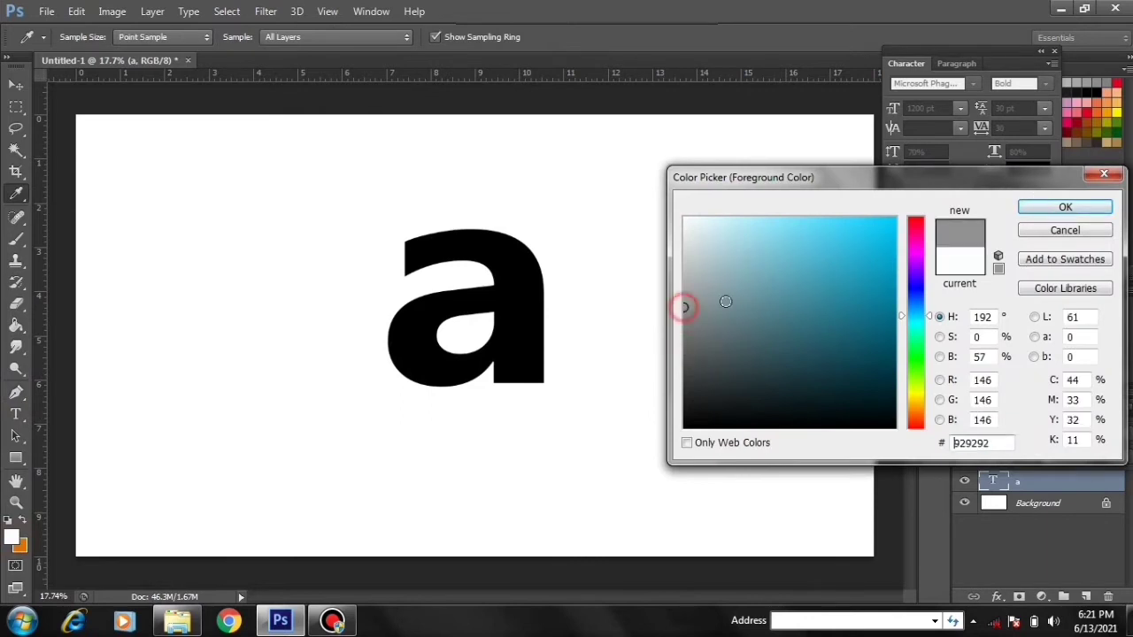
{"action": "left_click", "coordinate": [1047, 207]}
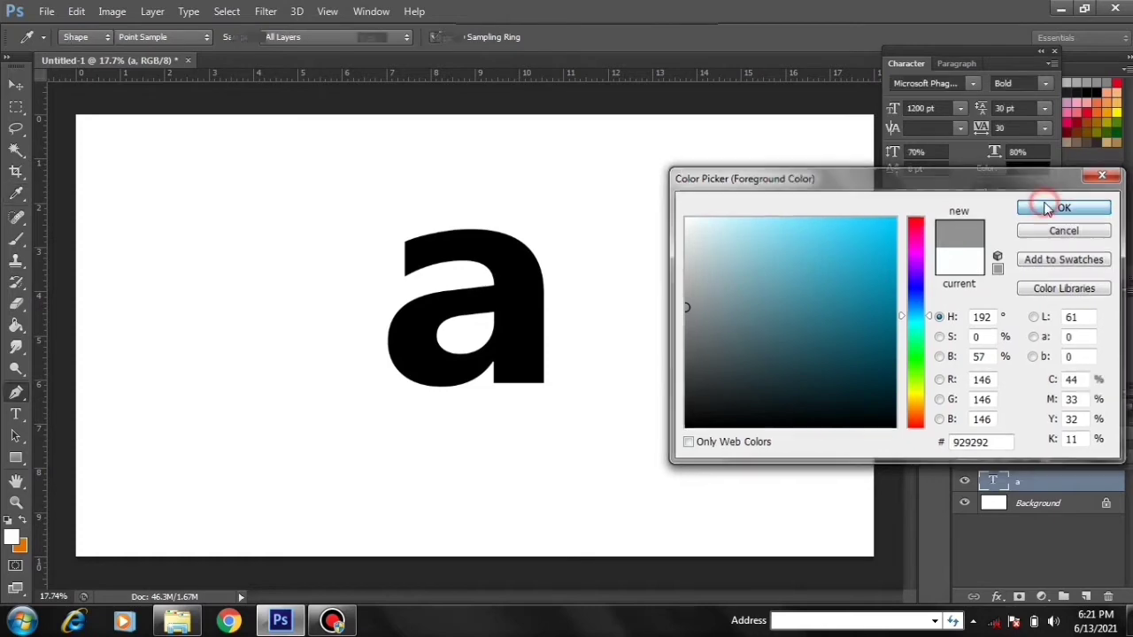
Draw a closed gray Pen shape, about 744 by 326 px, over the letter's upper arm, with a curved upper edge ending at the stem.
{"action": "key", "text": "p"}
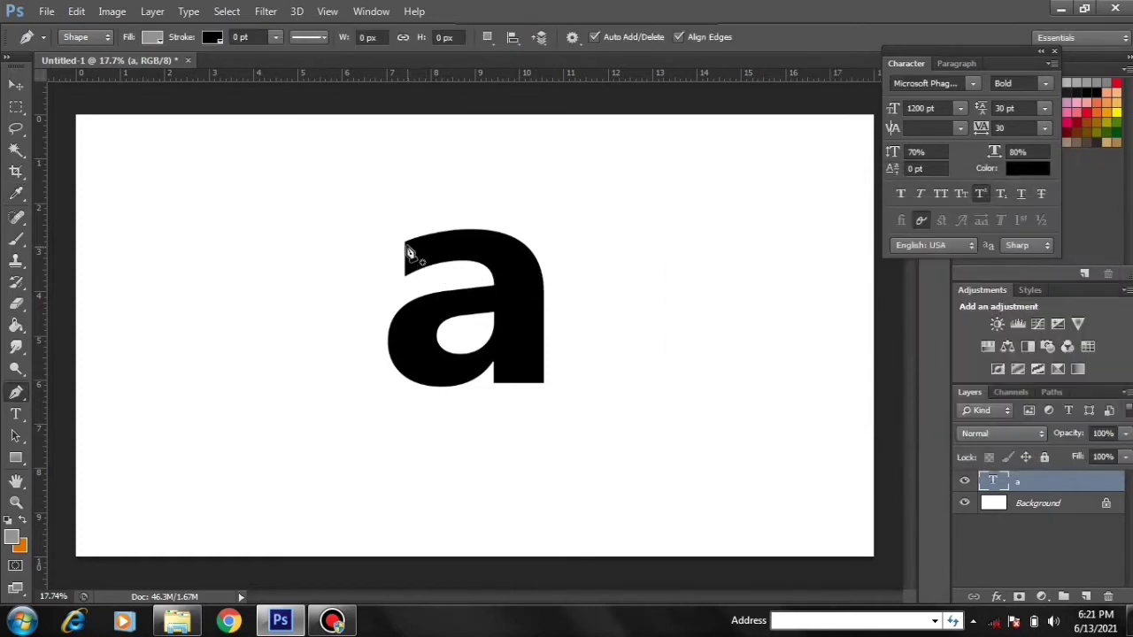
{"action": "left_click", "coordinate": [18, 503]}
{"action": "left_click", "coordinate": [450, 317]}
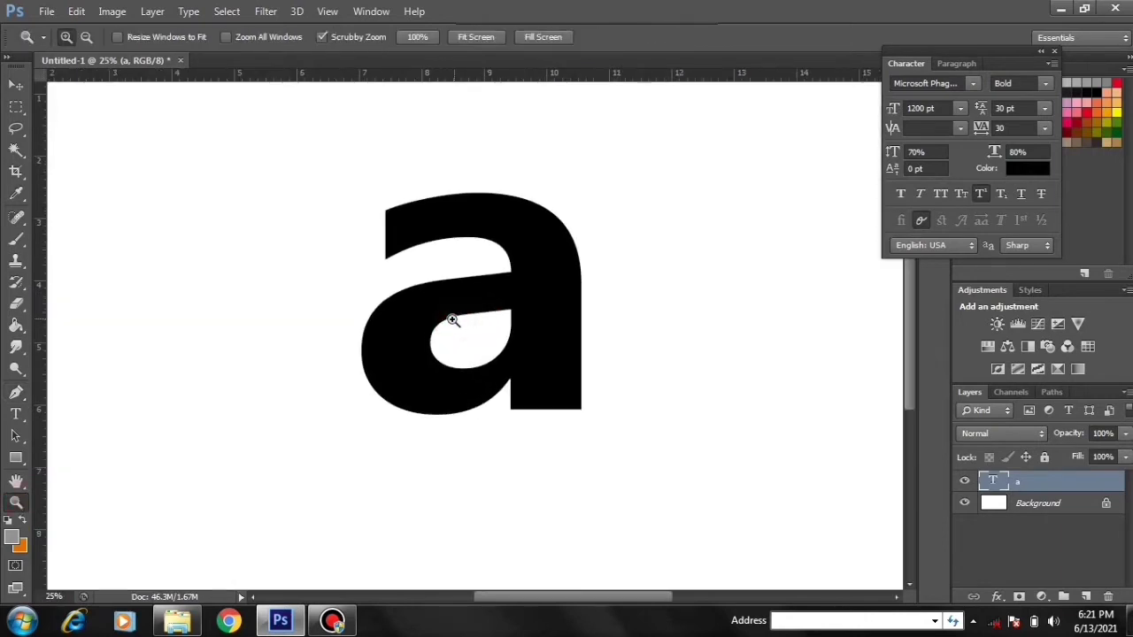
{"action": "left_click", "coordinate": [16, 393]}
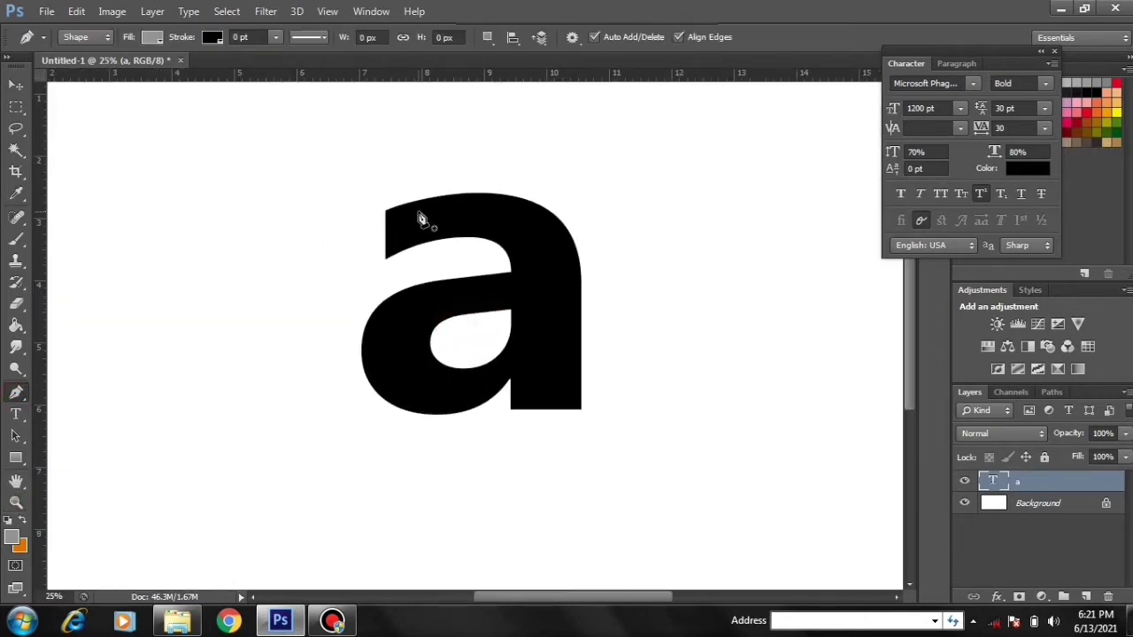
{"action": "left_click", "coordinate": [386, 212]}
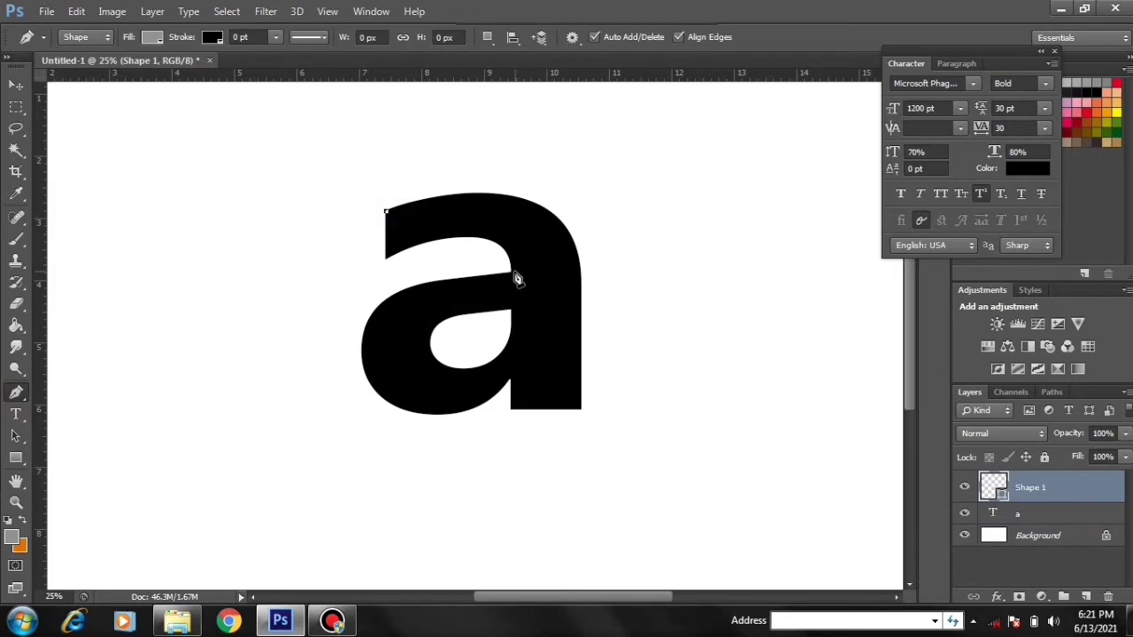
{"action": "left_click_drag", "start_coordinate": [511, 272], "coordinate": [525, 369]}
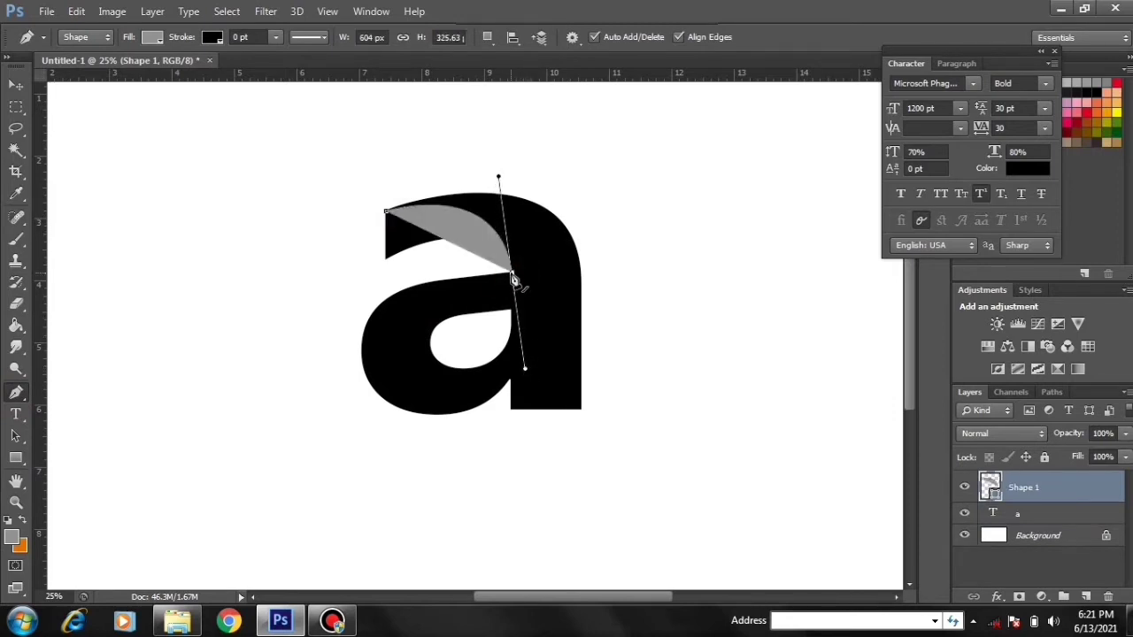
{"action": "left_click", "coordinate": [513, 273], "text": "alt"}
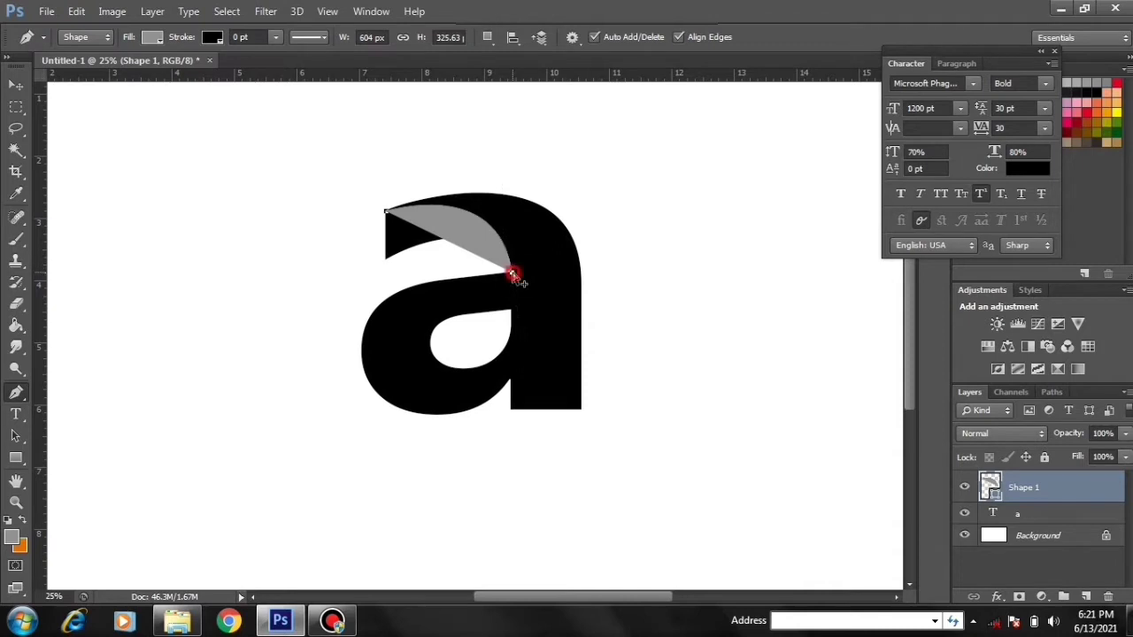
{"action": "left_click", "coordinate": [447, 267]}
{"action": "left_click", "coordinate": [376, 265]}
{"action": "left_click", "coordinate": [356, 249]}
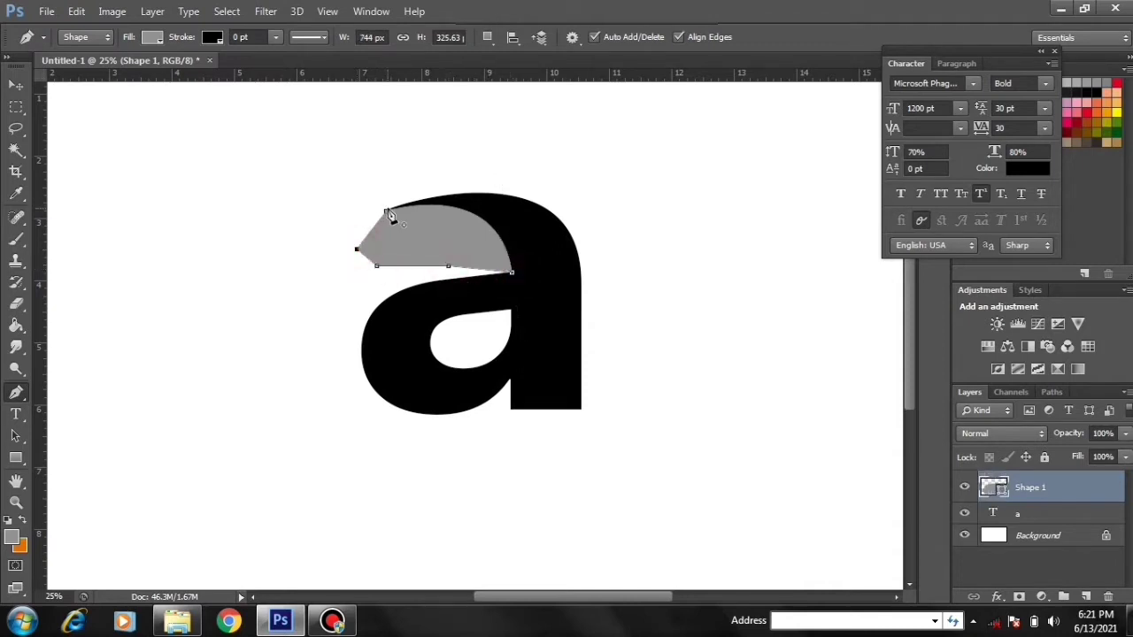
{"action": "left_click", "coordinate": [387, 214]}
Trim the upper-arm shape to the letter's outline by rasterizing it and deleting everything outside an inverted selection of the text layer.
{"action": "left_click", "coordinate": [995, 514], "text": "ctrl"}
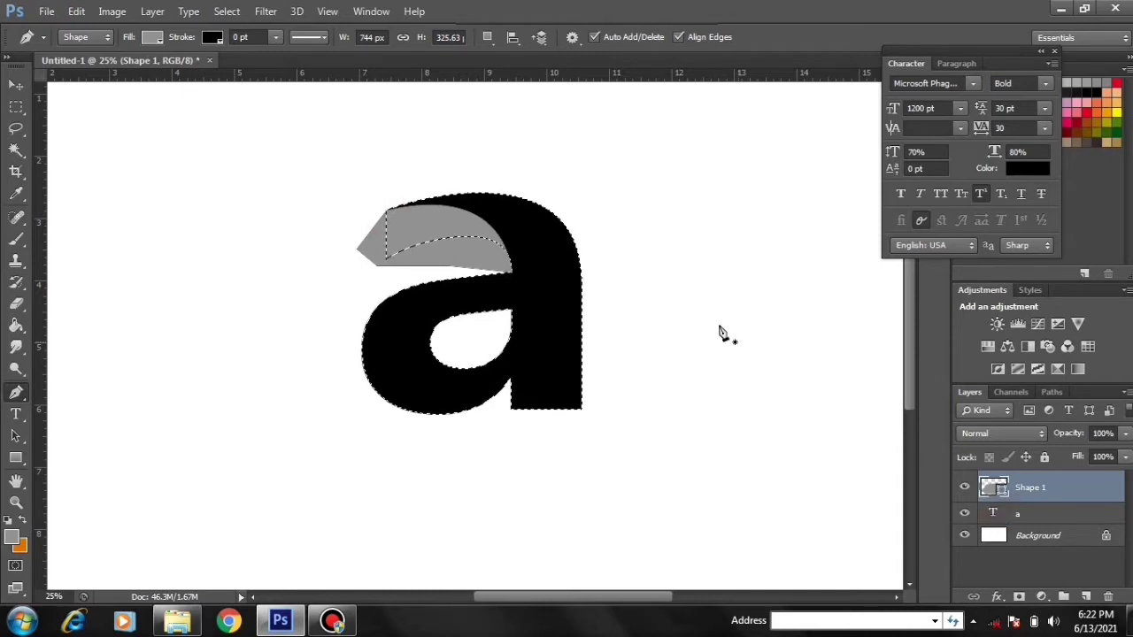
{"action": "left_click", "coordinate": [227, 11]}
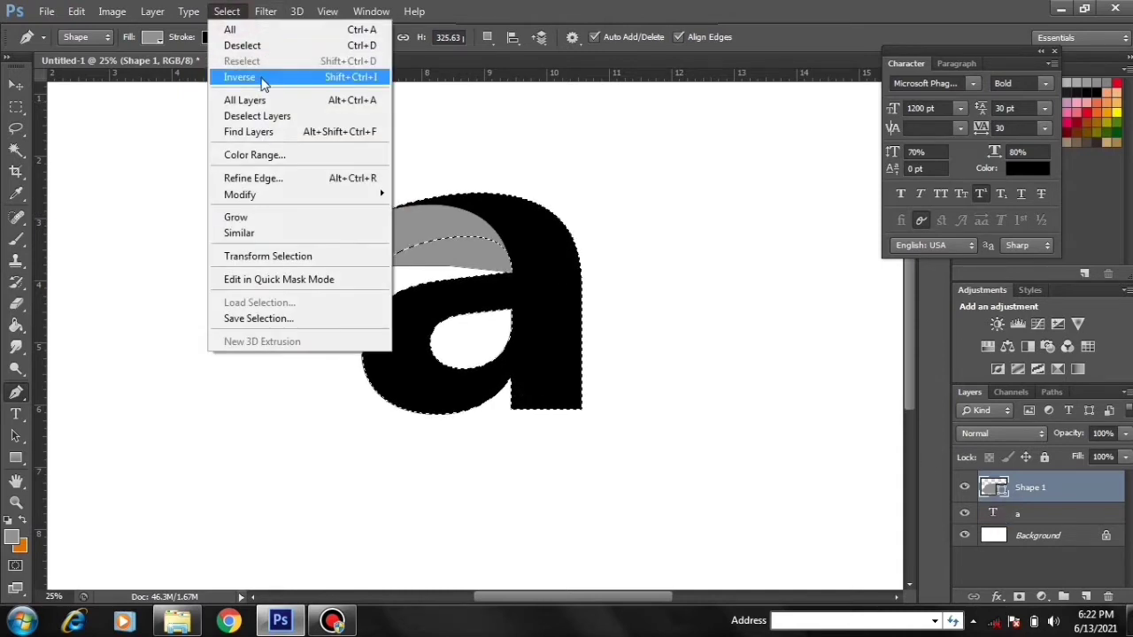
{"action": "left_click", "coordinate": [262, 81]}
{"action": "key", "text": "e"}
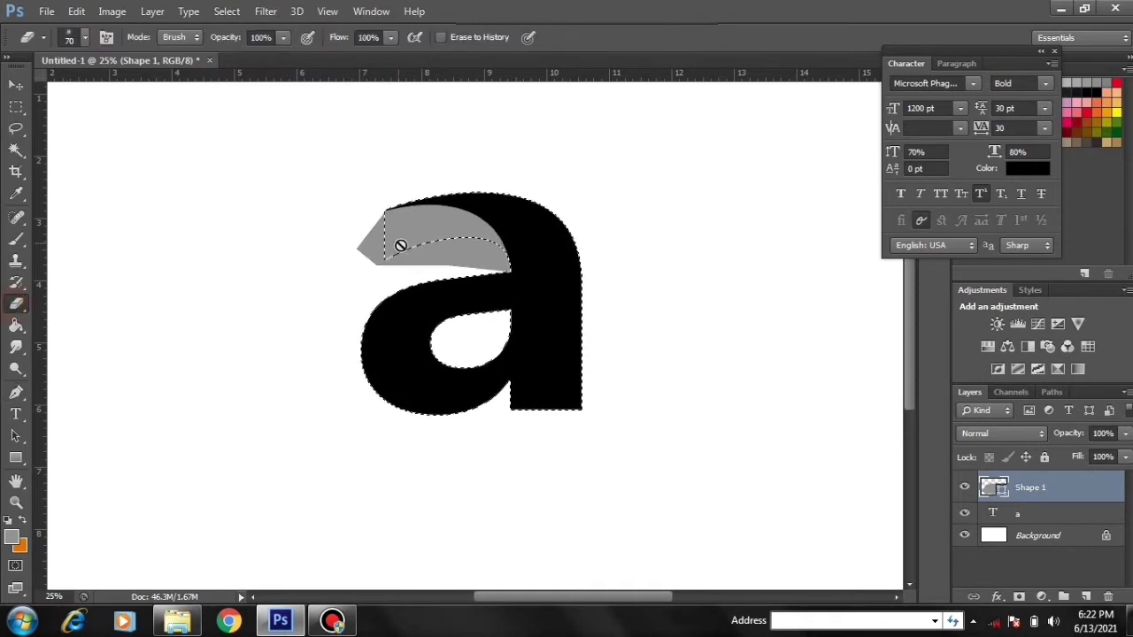
{"action": "left_click", "coordinate": [400, 246]}
{"action": "left_click", "coordinate": [386, 215]}
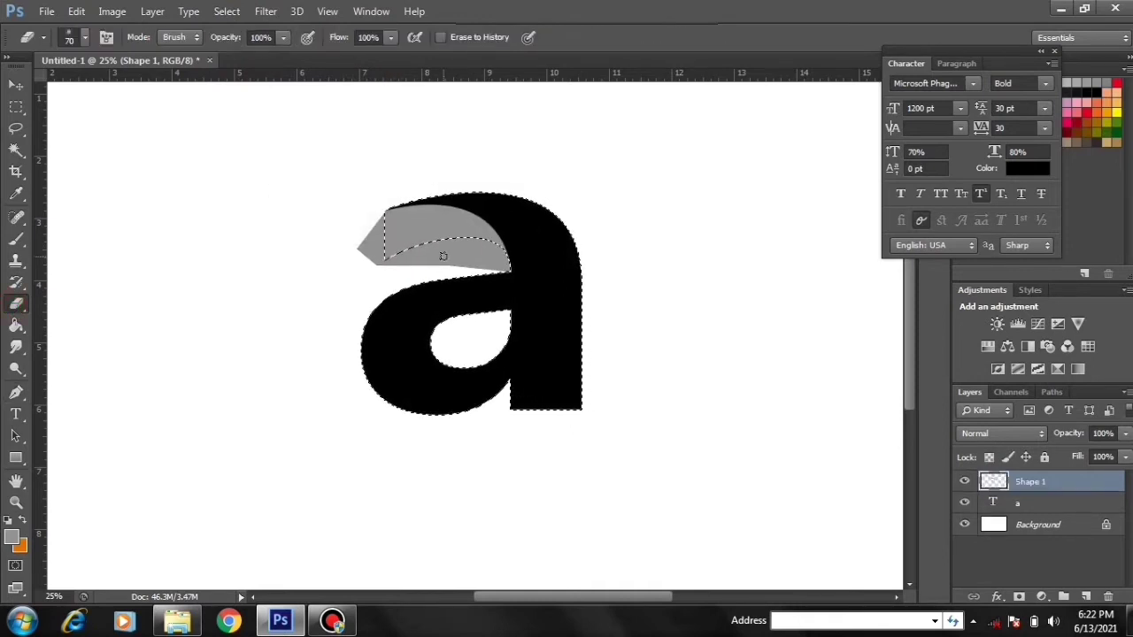
{"action": "key", "text": "Delete"}
{"action": "key", "text": "ctrl+d"}
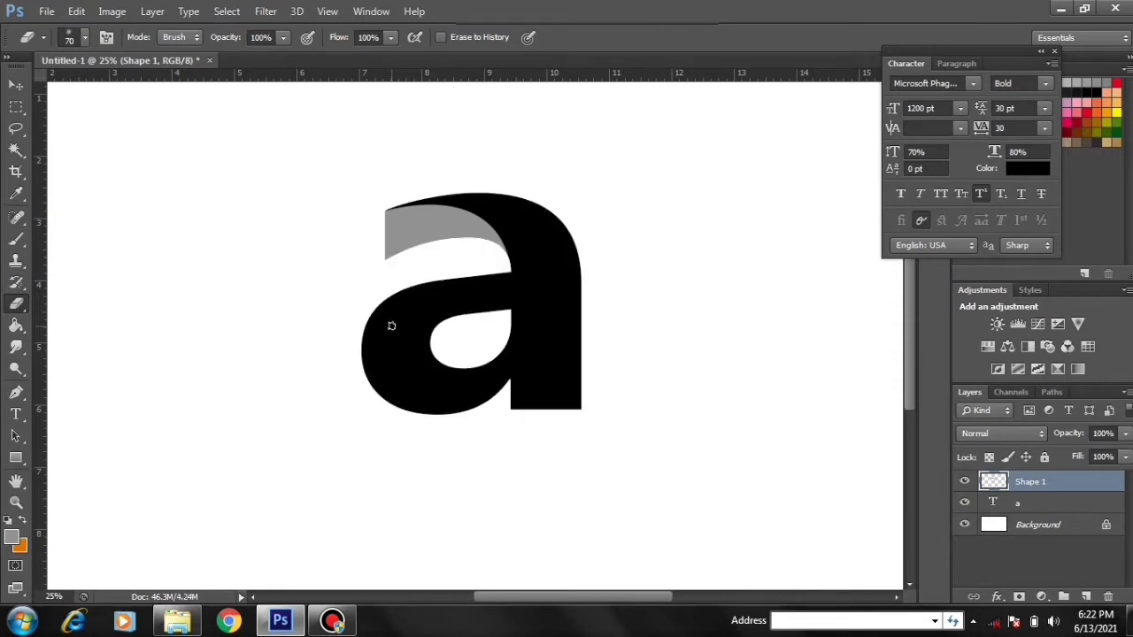
Draw a rounded gray Pen shape, about 963 by 722 px, over the letter's bowl, starting and ending at the stem's inner edge.
{"action": "left_click", "coordinate": [16, 392]}
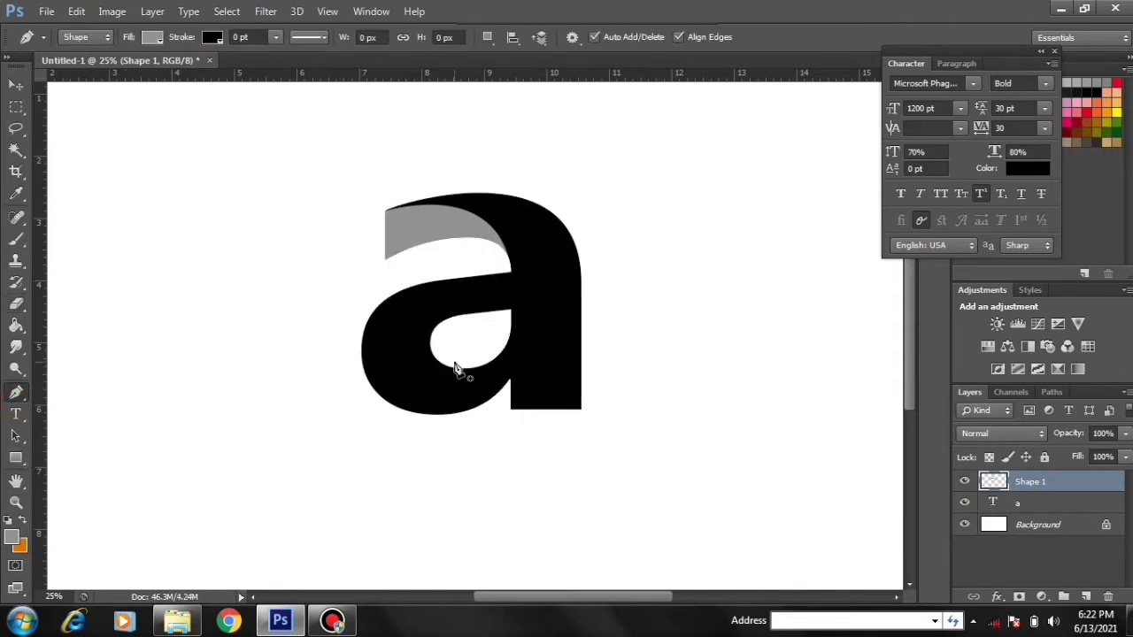
{"action": "left_click", "coordinate": [511, 334]}
{"action": "left_click_drag", "start_coordinate": [416, 427], "coordinate": [345, 443]}
{"action": "left_click_drag", "start_coordinate": [313, 380], "coordinate": [302, 355]}
{"action": "left_click", "coordinate": [326, 307]}
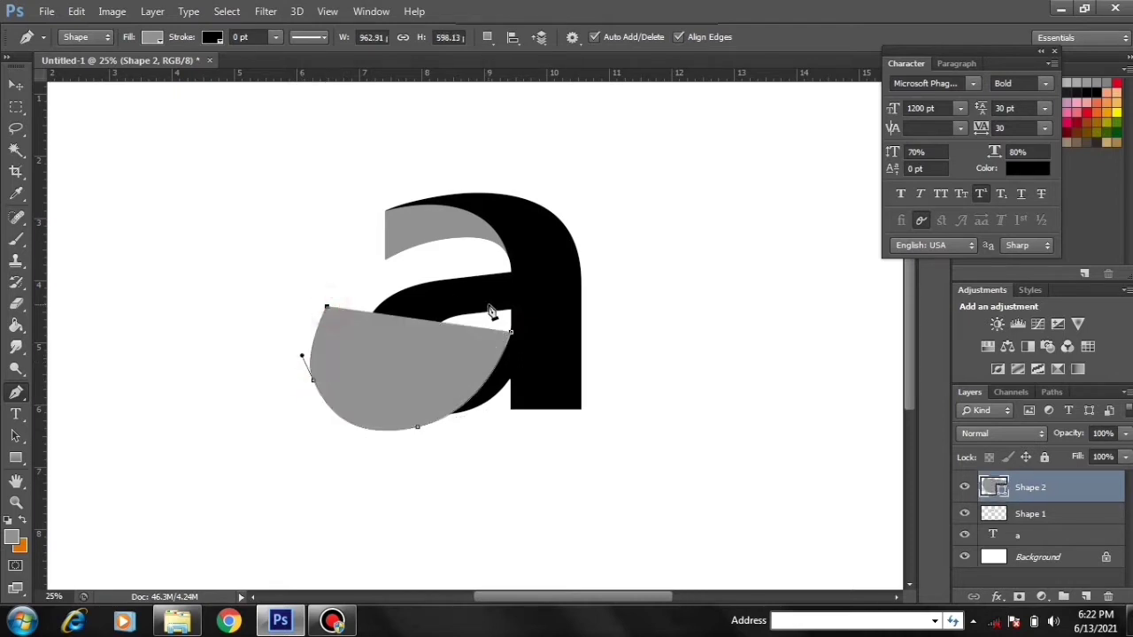
{"action": "left_click_drag", "start_coordinate": [512, 313], "coordinate": [571, 379]}
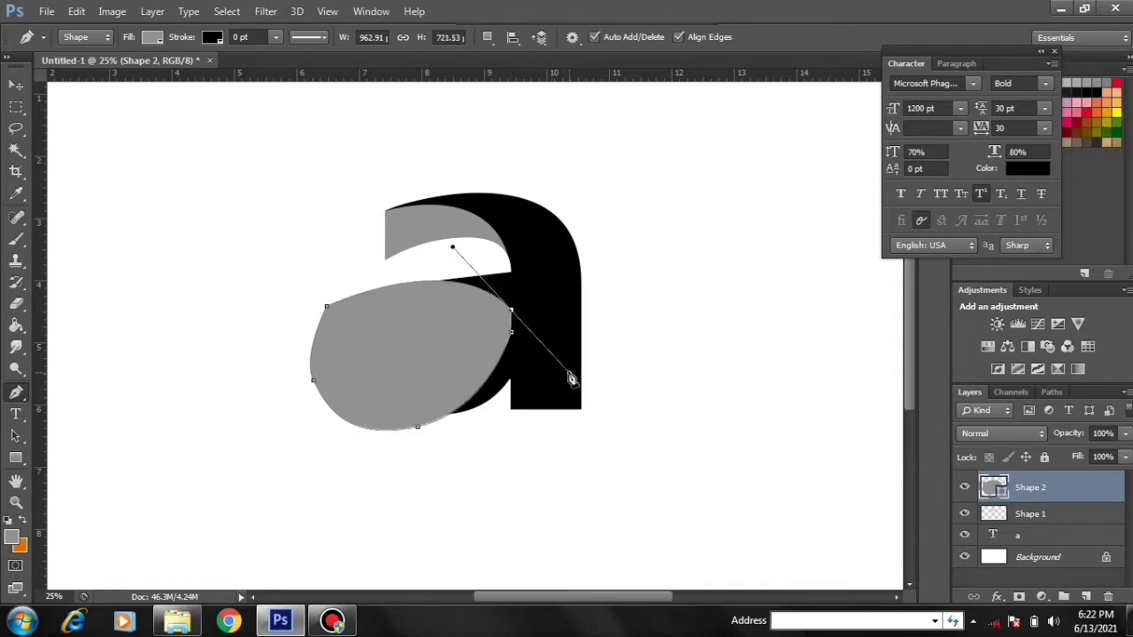
{"action": "left_click", "coordinate": [512, 313], "text": "alt"}
{"action": "key", "text": "Return"}
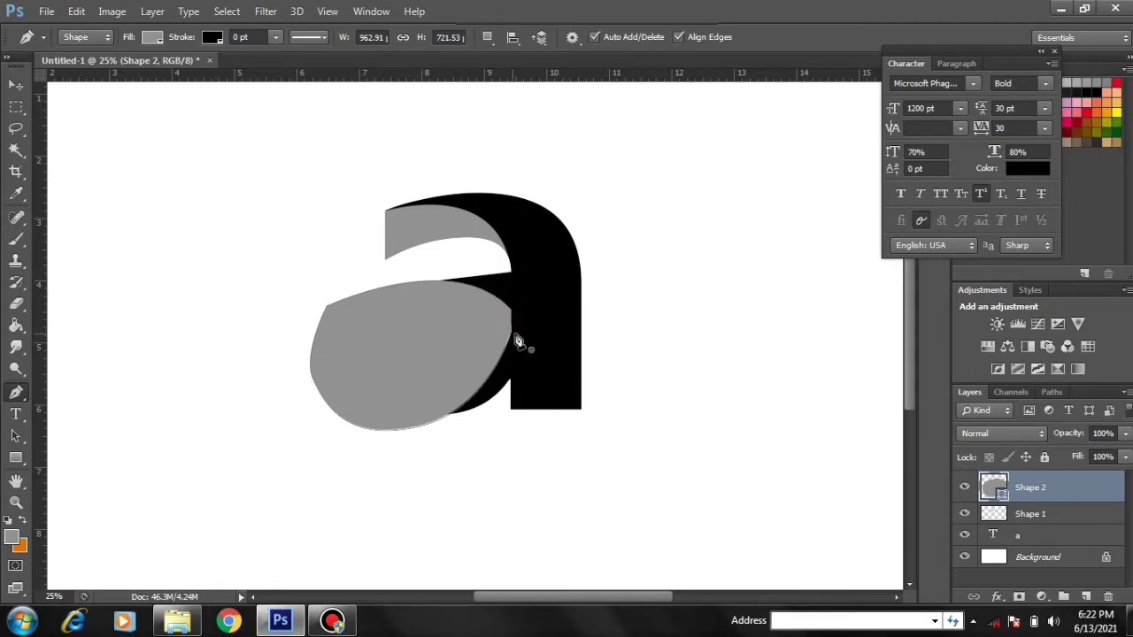
Rasterize the bowl shape and delete its parts outside the letter using the inverted text-layer selection, leaving nothing selected.
{"action": "left_click", "coordinate": [998, 538], "text": "ctrl"}
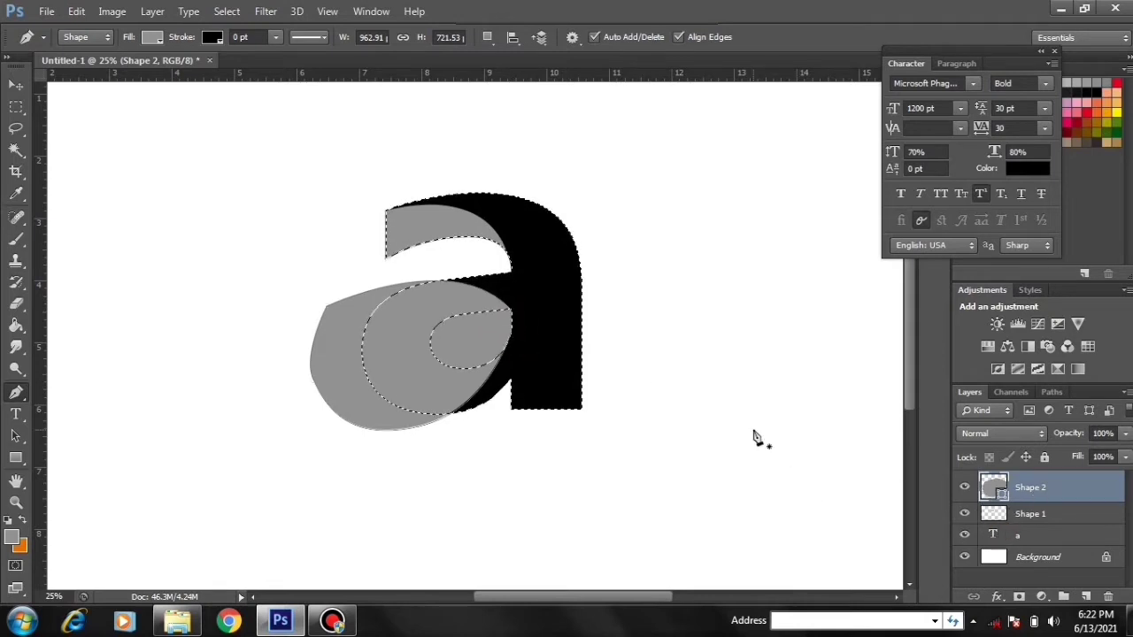
{"action": "left_click", "coordinate": [227, 12]}
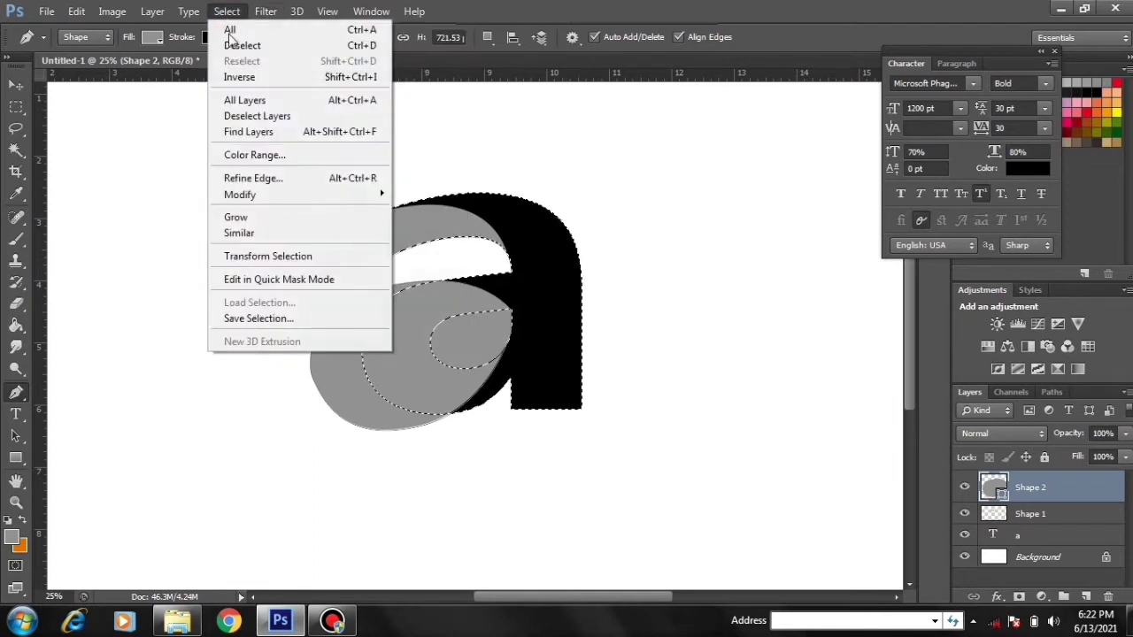
{"action": "left_click", "coordinate": [238, 78]}
{"action": "key", "text": "e"}
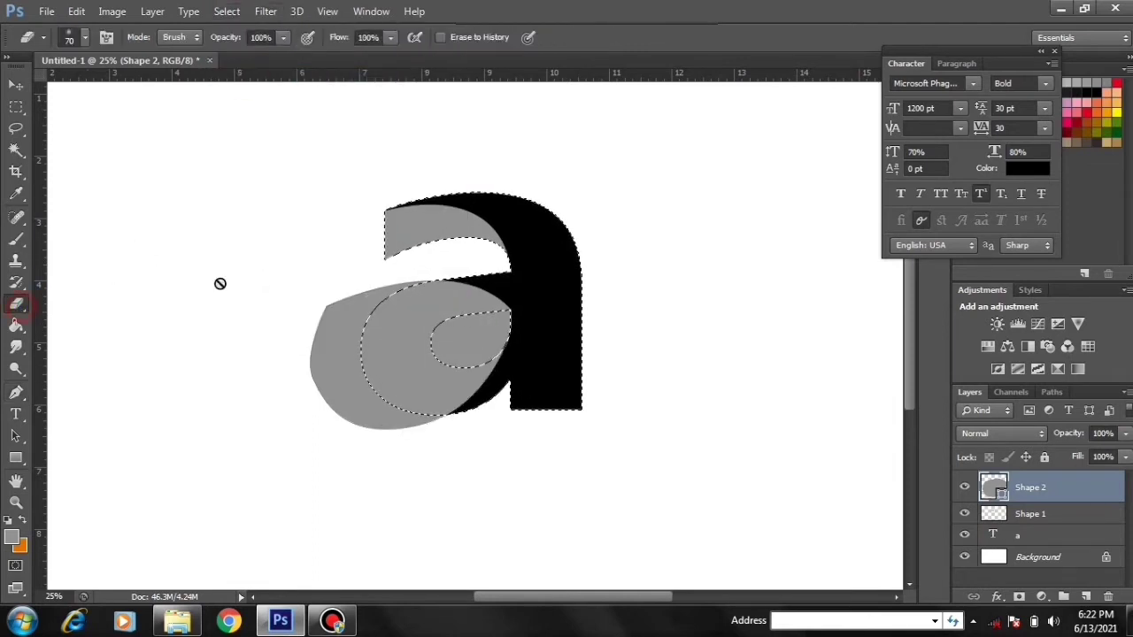
{"action": "left_click", "coordinate": [380, 331]}
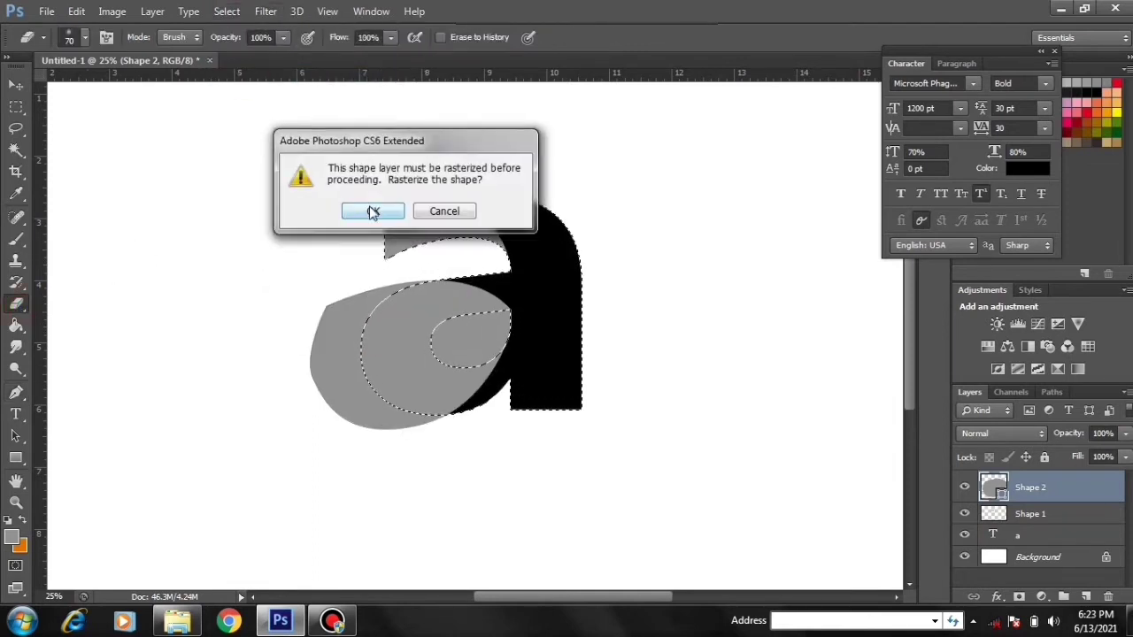
{"action": "left_click", "coordinate": [374, 212]}
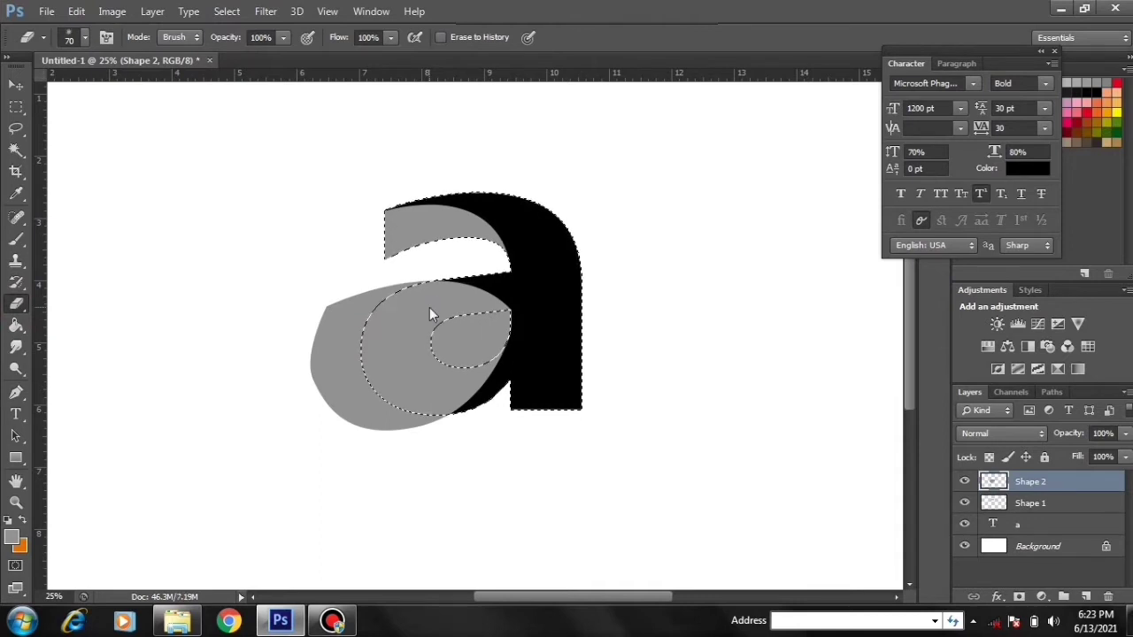
{"action": "key", "text": "Delete"}
{"action": "key", "text": "ctrl+d"}
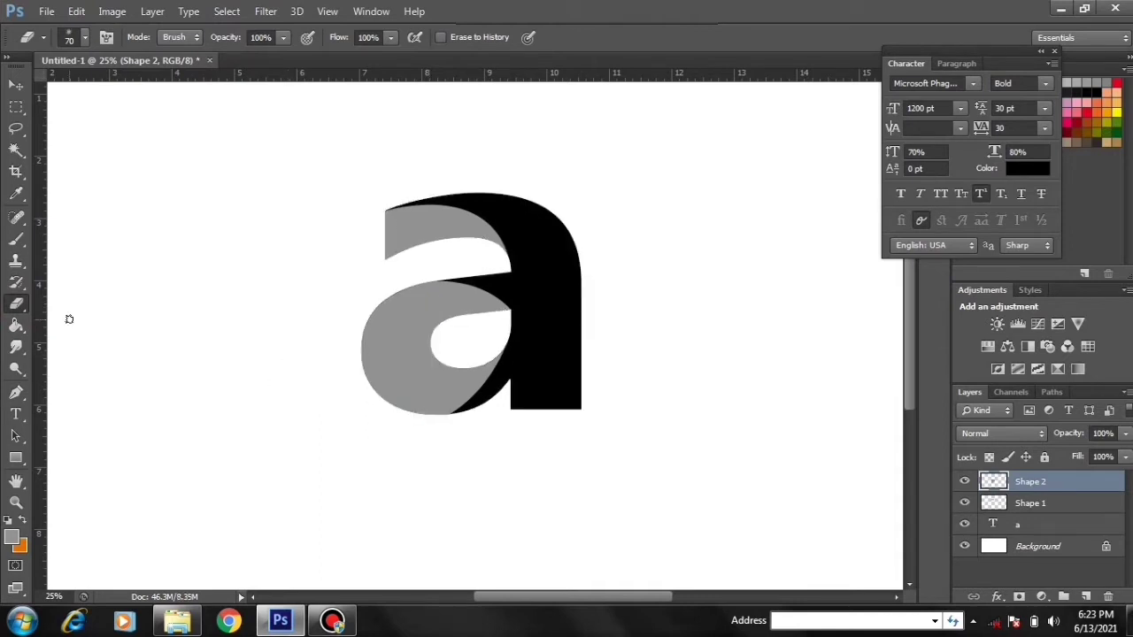
Draw a closed gray Pen shape, about 624 by 875 px, over the stem's lower outer corner, curving from its inner base to its outer edge.
{"action": "left_click", "coordinate": [16, 392]}
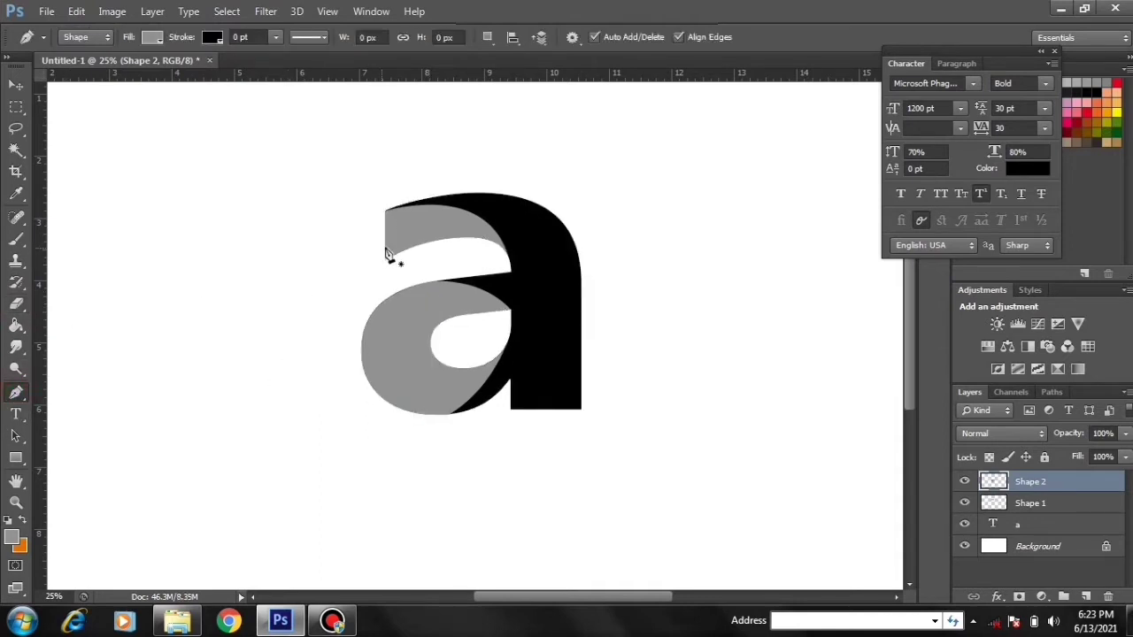
{"action": "left_click", "coordinate": [403, 211]}
{"action": "left_click", "coordinate": [511, 410]}
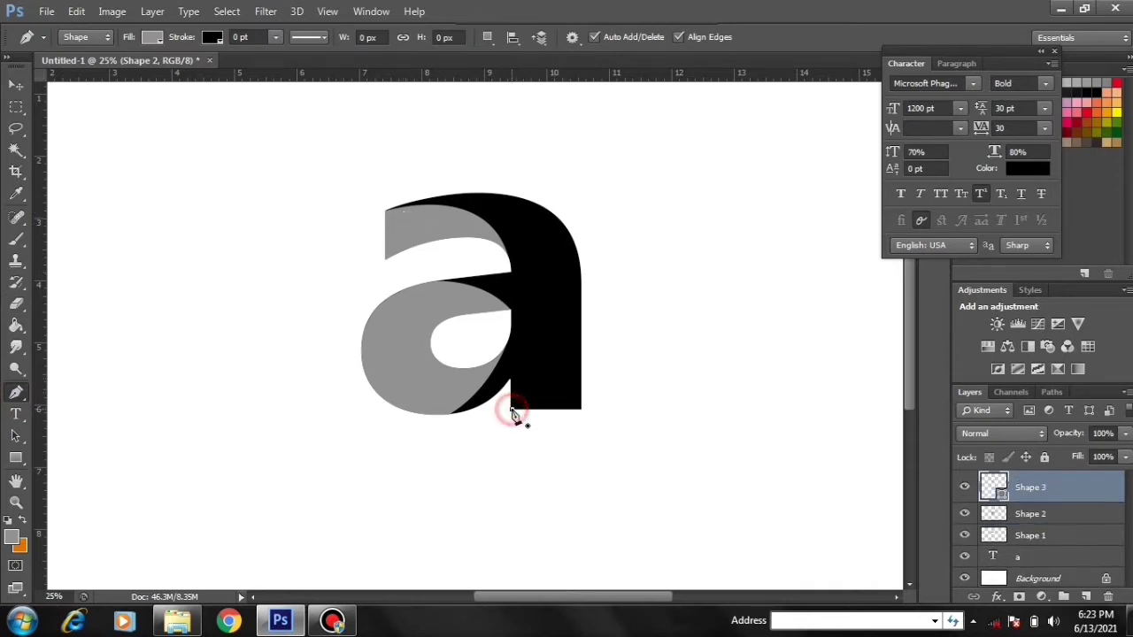
{"action": "left_click_drag", "start_coordinate": [581, 317], "coordinate": [591, 235]}
{"action": "left_click", "coordinate": [642, 315]}
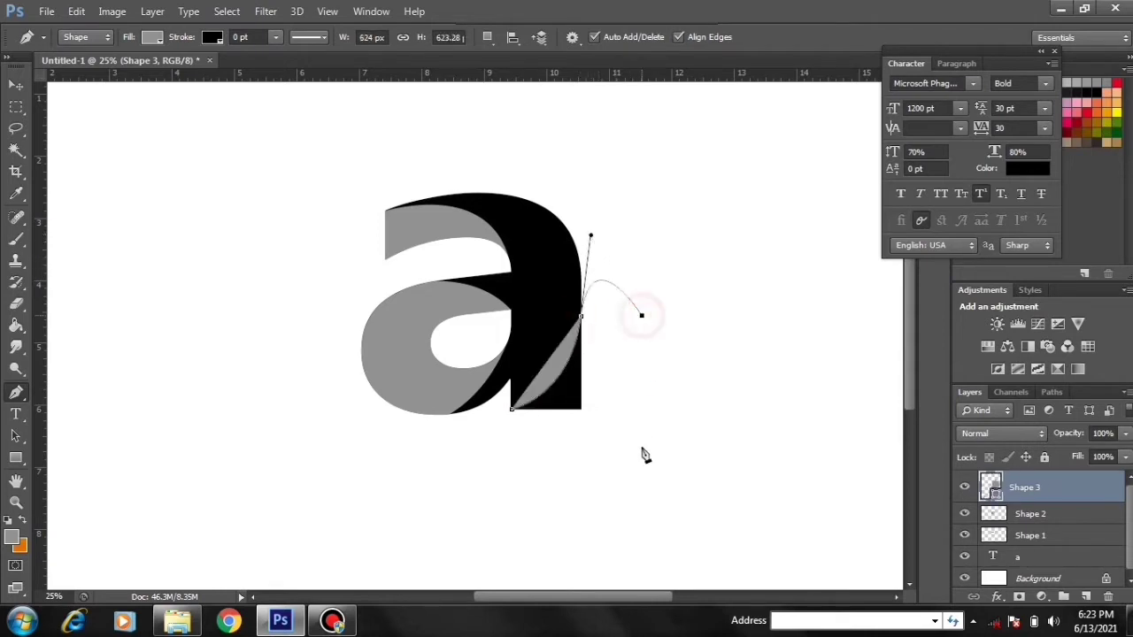
{"action": "left_click", "coordinate": [641, 447]}
{"action": "left_click", "coordinate": [525, 460]}
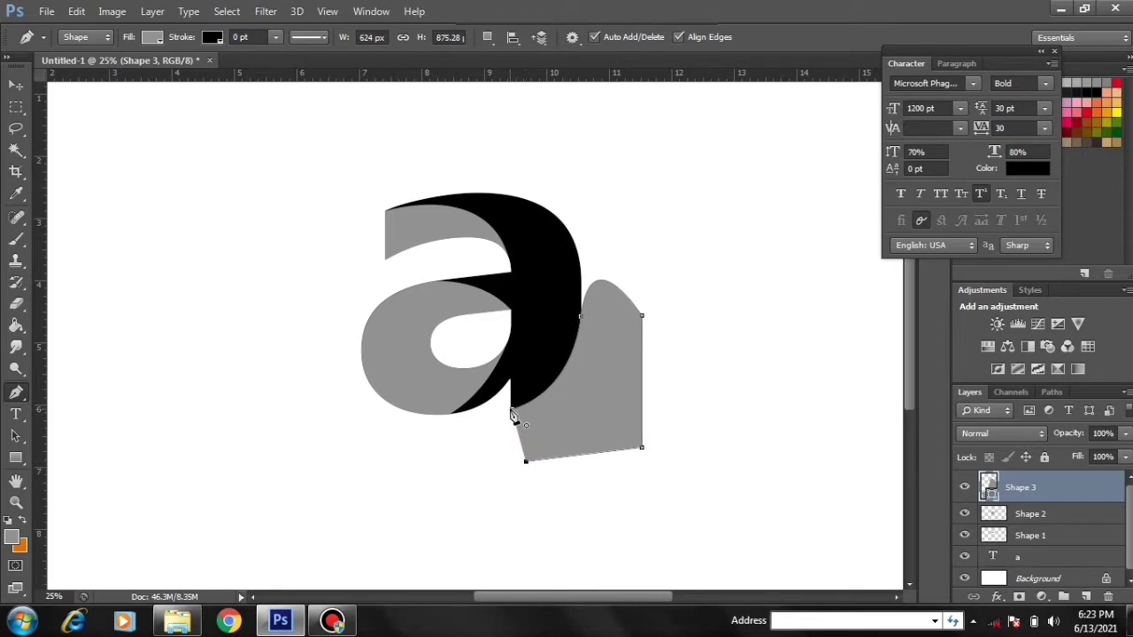
{"action": "left_click", "coordinate": [511, 414]}
Cut the stem-corner shape to the letter's outline by rasterizing it and deleting the excess with the inverted text-layer selection.
{"action": "left_click", "coordinate": [993, 558], "text": "ctrl"}
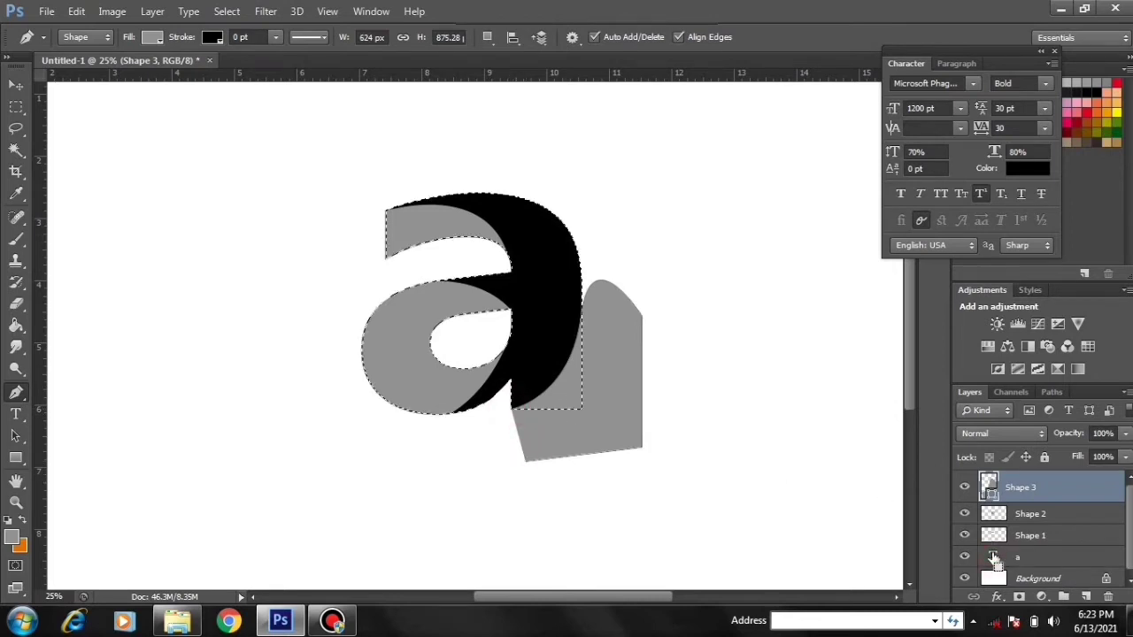
{"action": "left_click", "coordinate": [225, 13]}
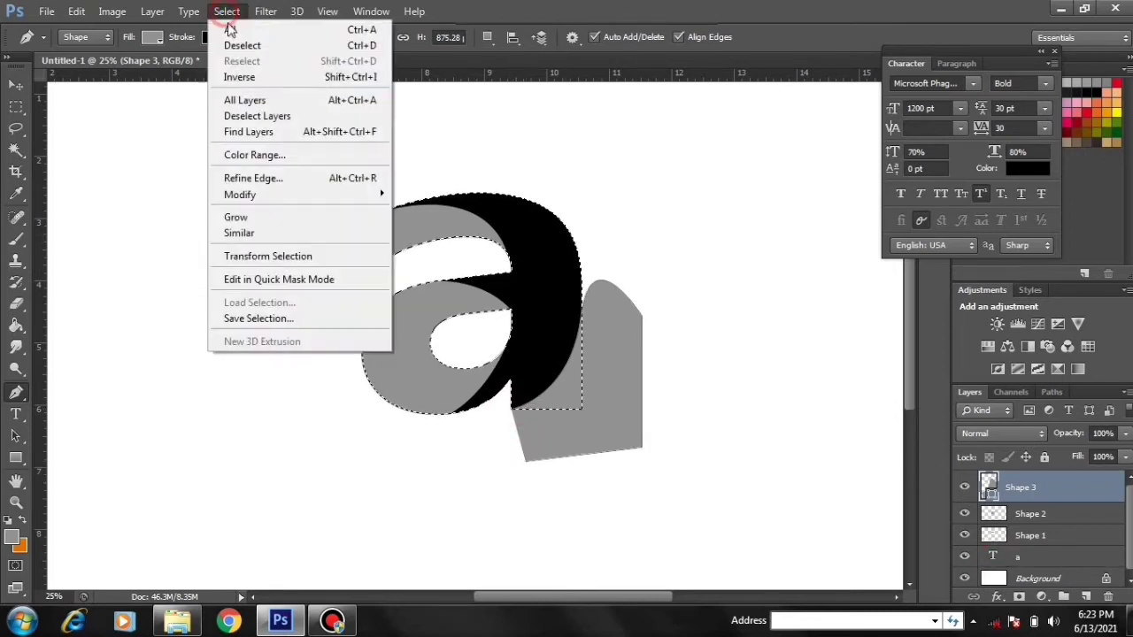
{"action": "left_click", "coordinate": [250, 78]}
{"action": "left_click", "coordinate": [18, 303]}
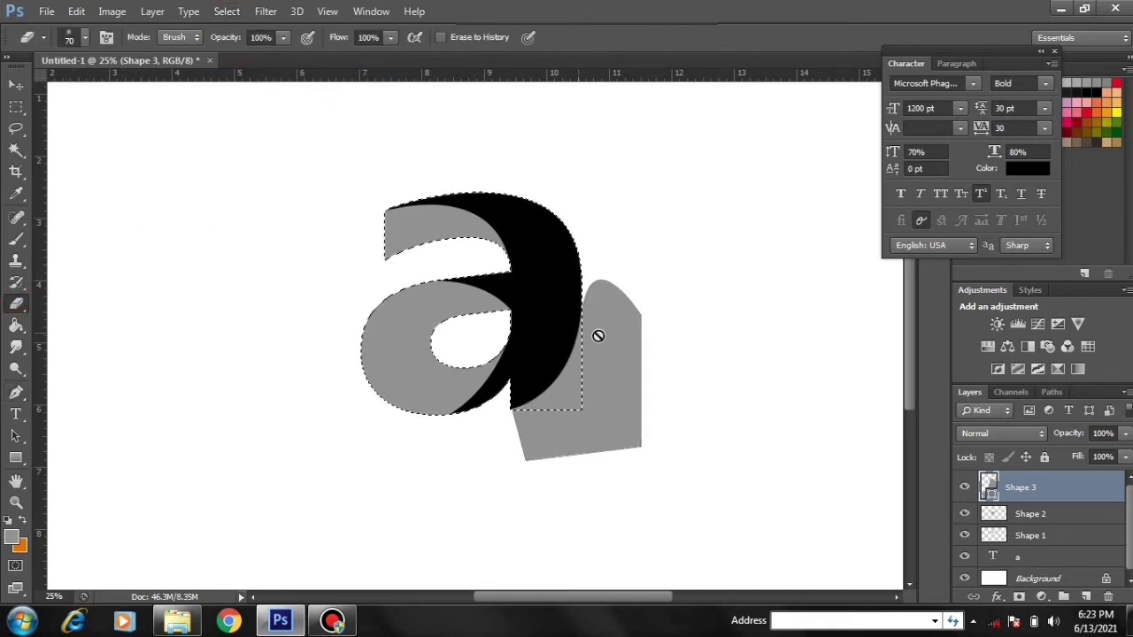
{"action": "left_click", "coordinate": [607, 347]}
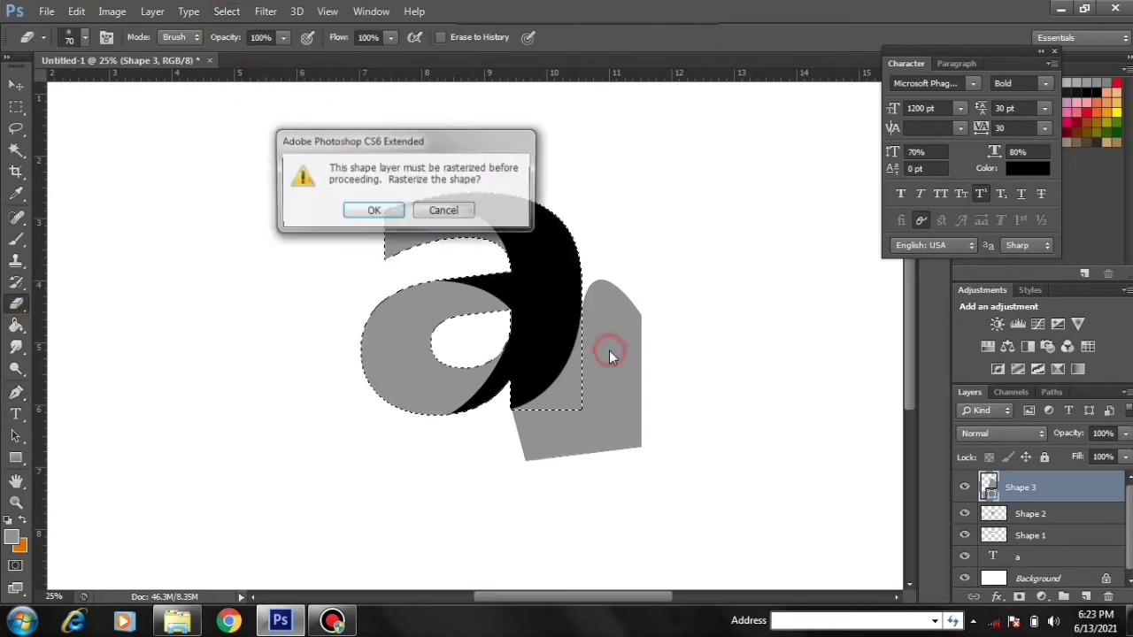
{"action": "left_click", "coordinate": [366, 211]}
{"action": "key", "text": "Delete"}
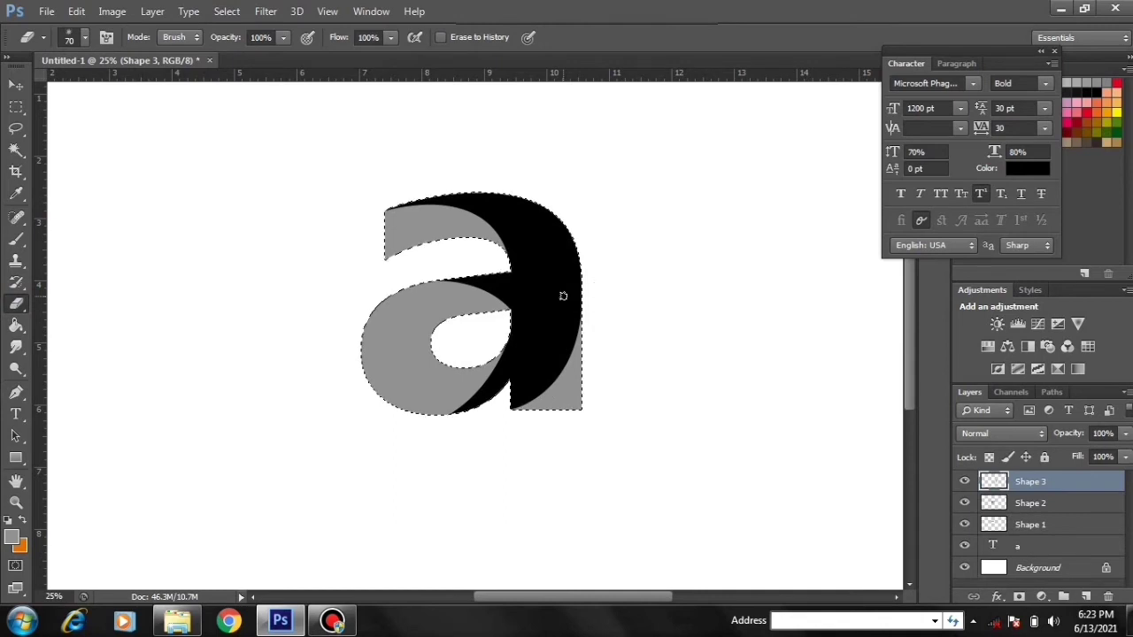
{"action": "key", "text": "ctrl+d"}
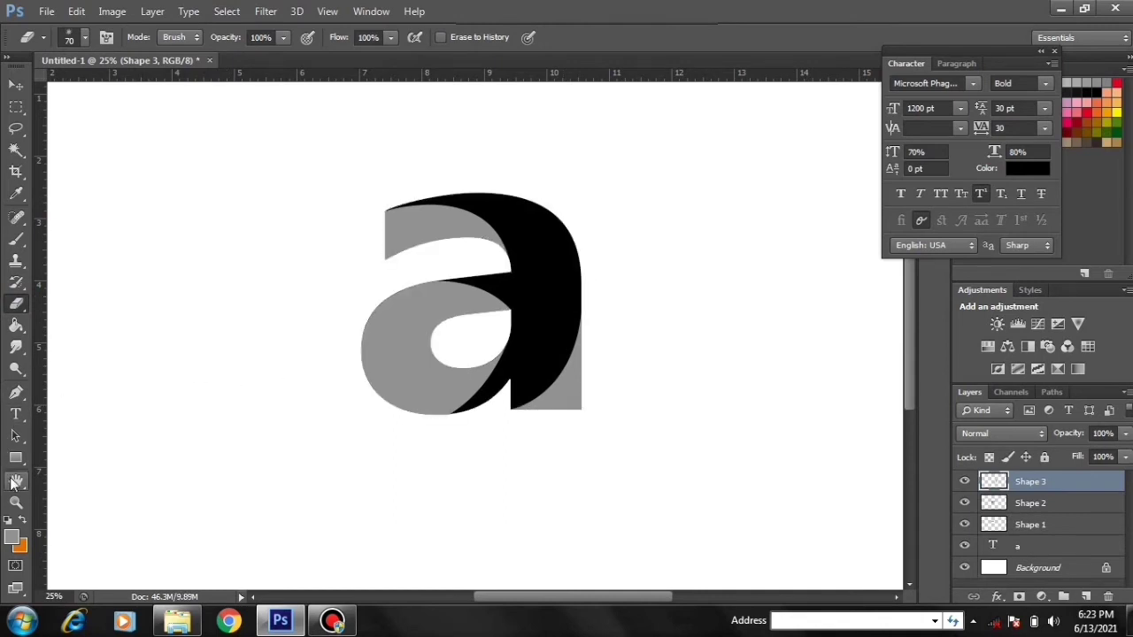
Fill the arm shape (Shape 1) with a navy-to-blue radial gradient running from the stem out to the arm's tip.
{"action": "left_click", "coordinate": [16, 501]}
{"action": "left_click", "coordinate": [506, 289]}
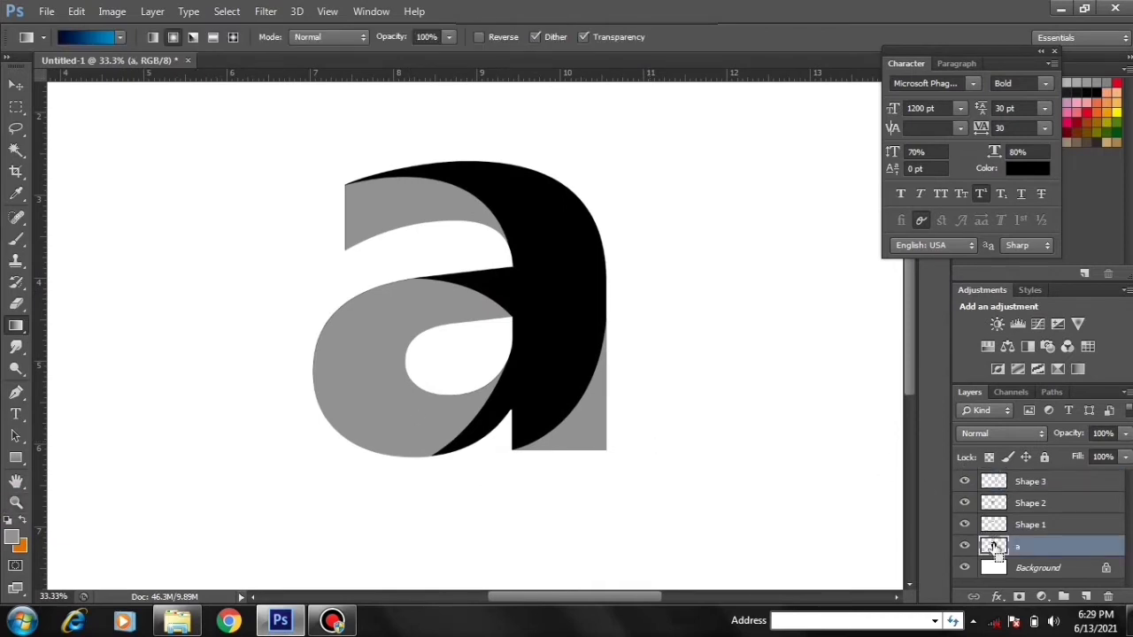
{"action": "left_click", "coordinate": [993, 546], "text": "ctrl"}
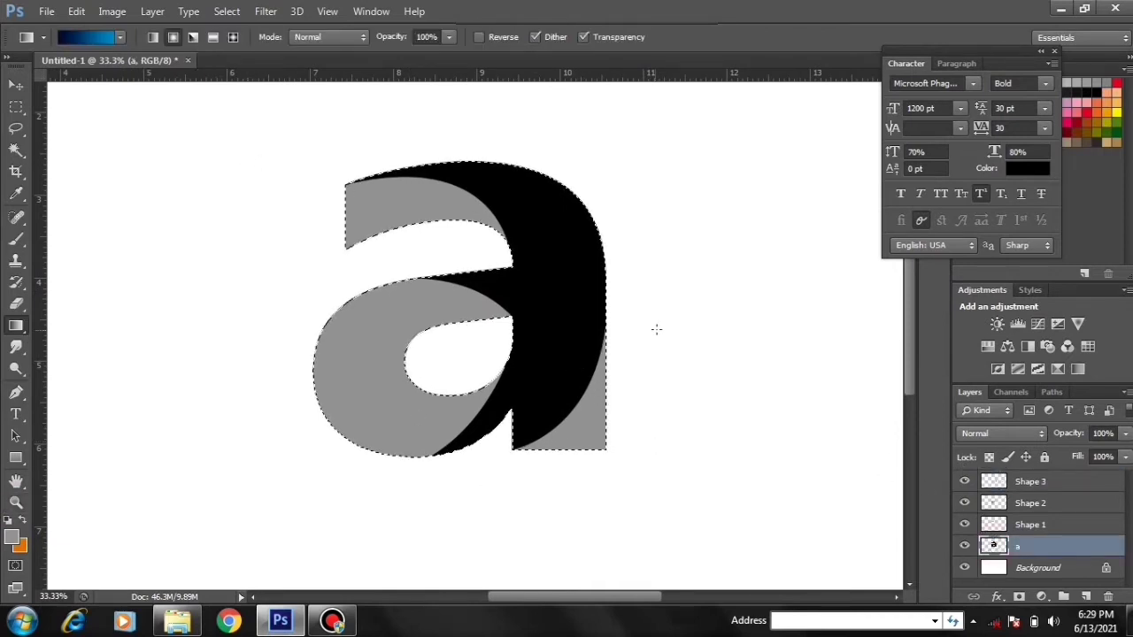
{"action": "left_click", "coordinate": [991, 524], "text": "ctrl+alt+shift"}
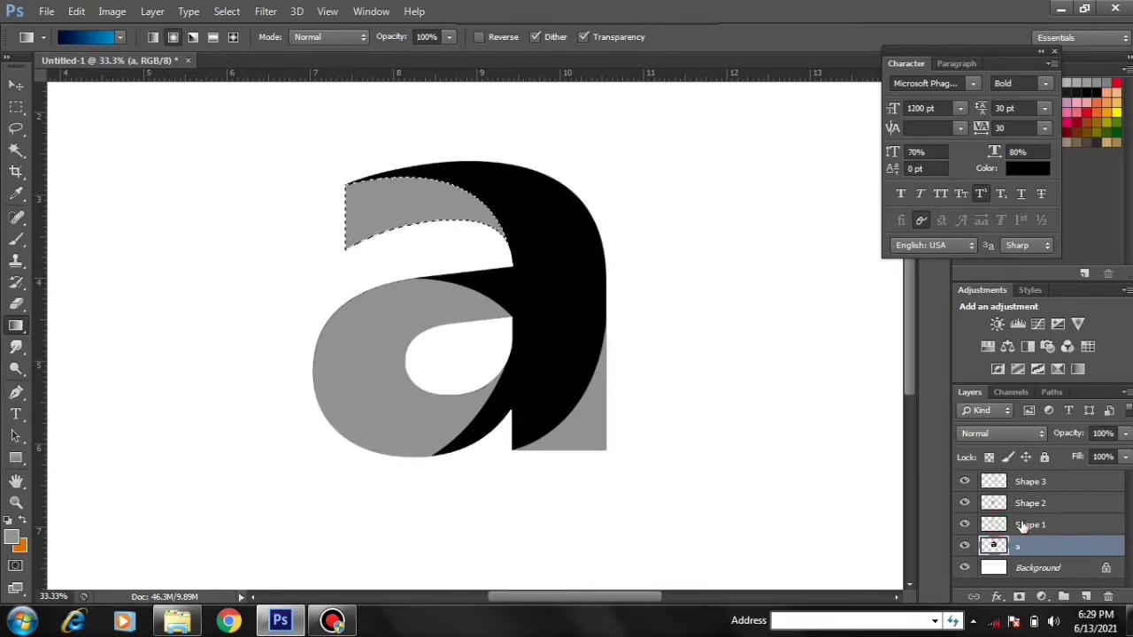
{"action": "left_click", "coordinate": [1017, 525]}
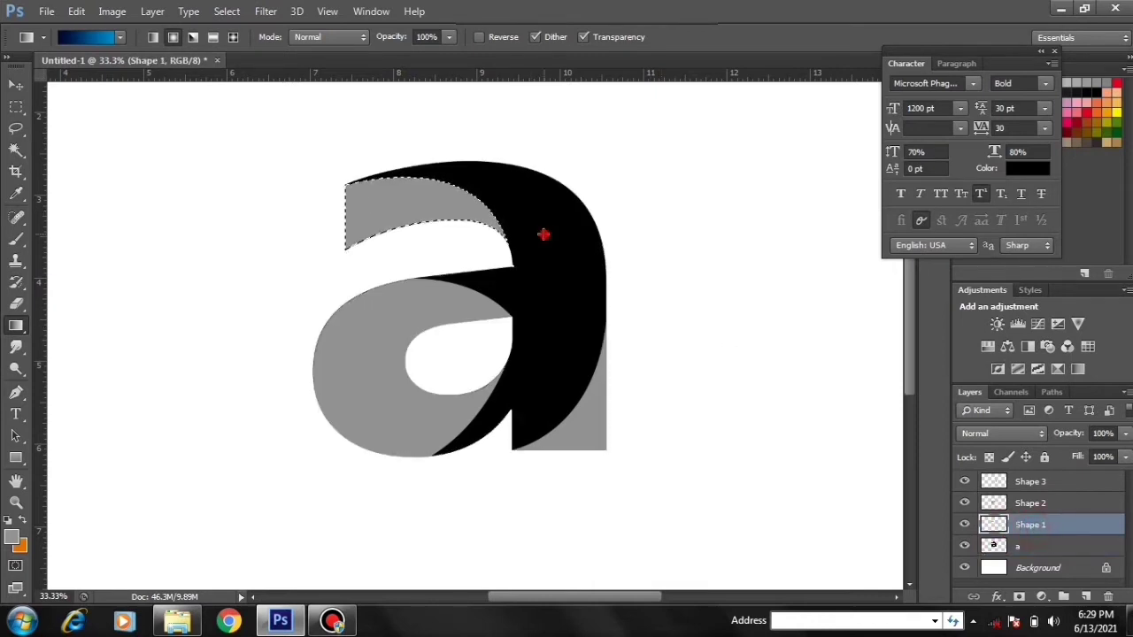
{"action": "left_click_drag", "start_coordinate": [544, 234], "coordinate": [342, 199]}
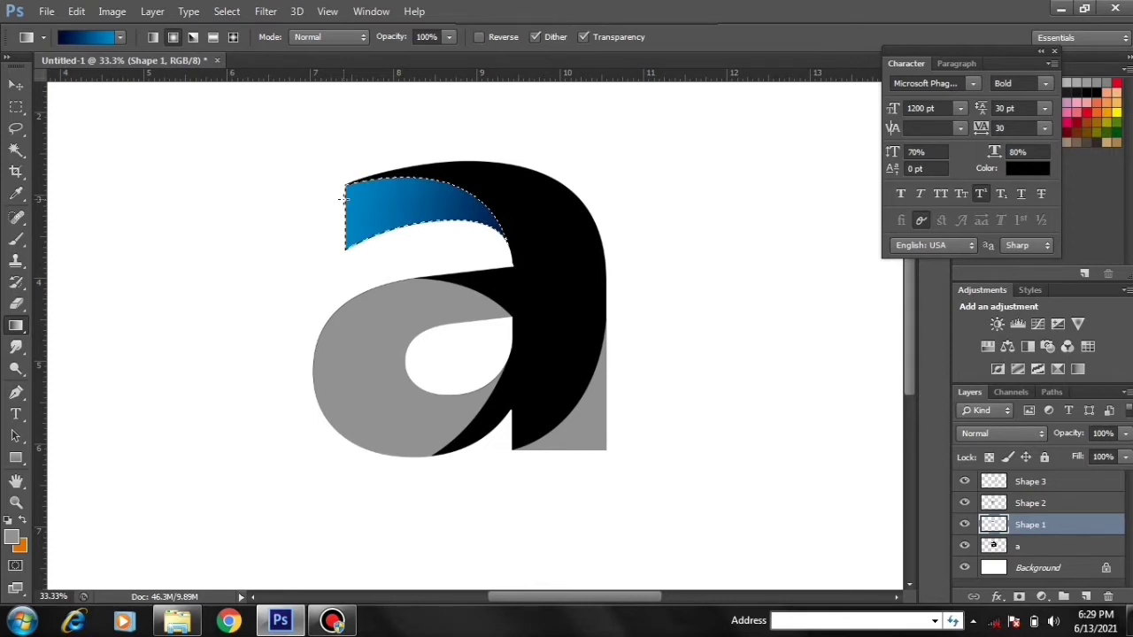
Fill the bowl shape (Shape 2) with the navy-to-blue radial gradient, running from the stem to the bowl's outer edge.
{"action": "left_click", "coordinate": [1014, 505]}
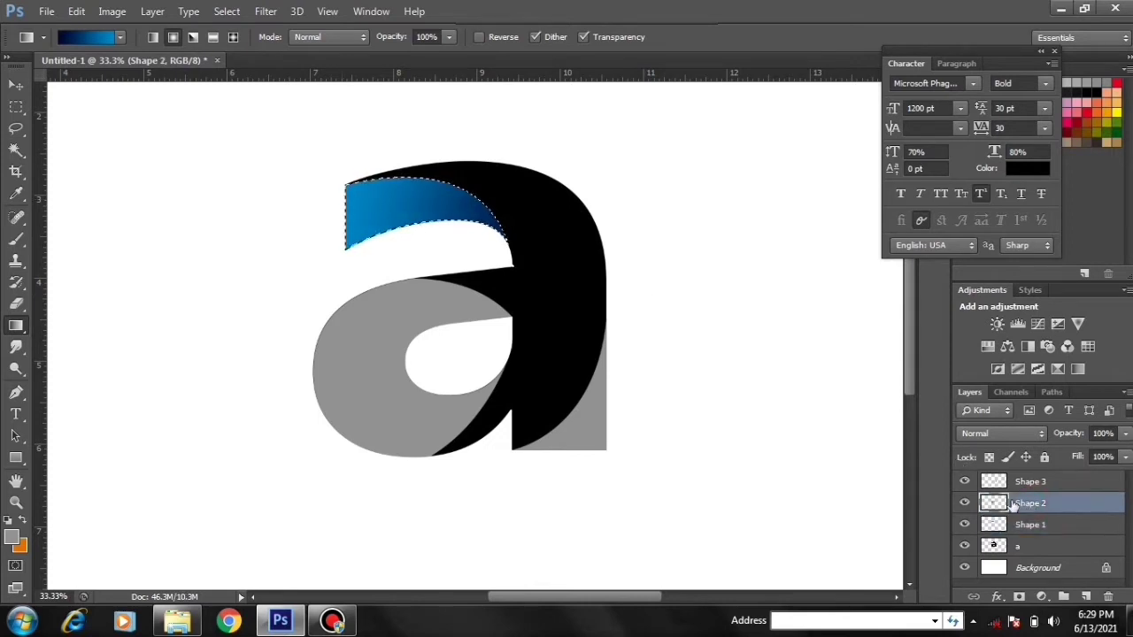
{"action": "left_click", "coordinate": [993, 502], "text": "ctrl"}
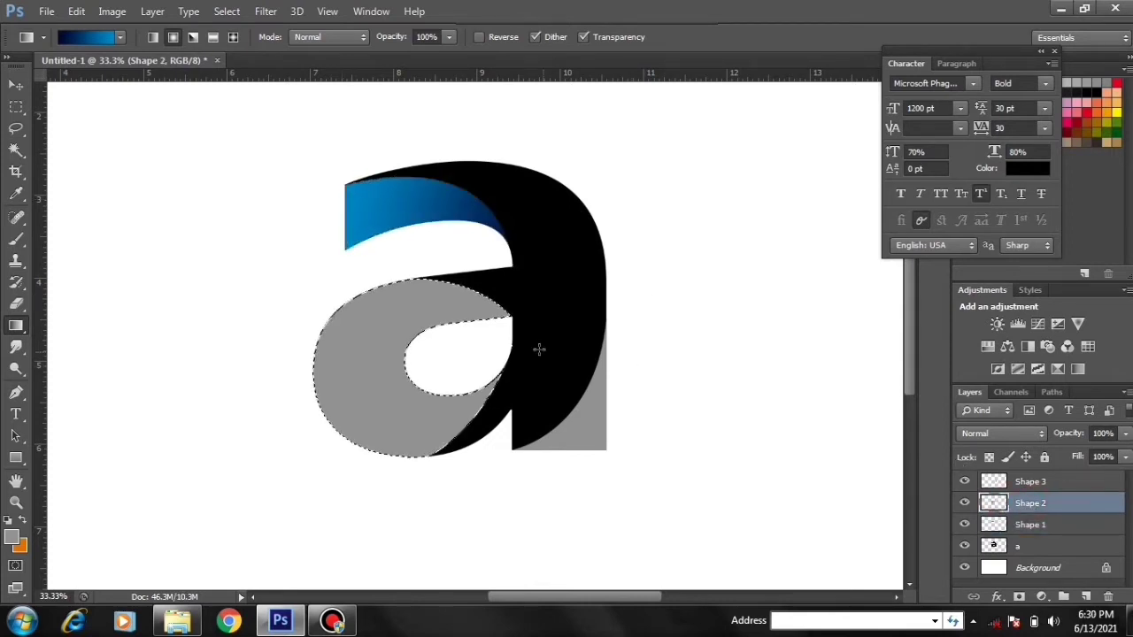
{"action": "left_click_drag", "start_coordinate": [538, 347], "coordinate": [302, 356]}
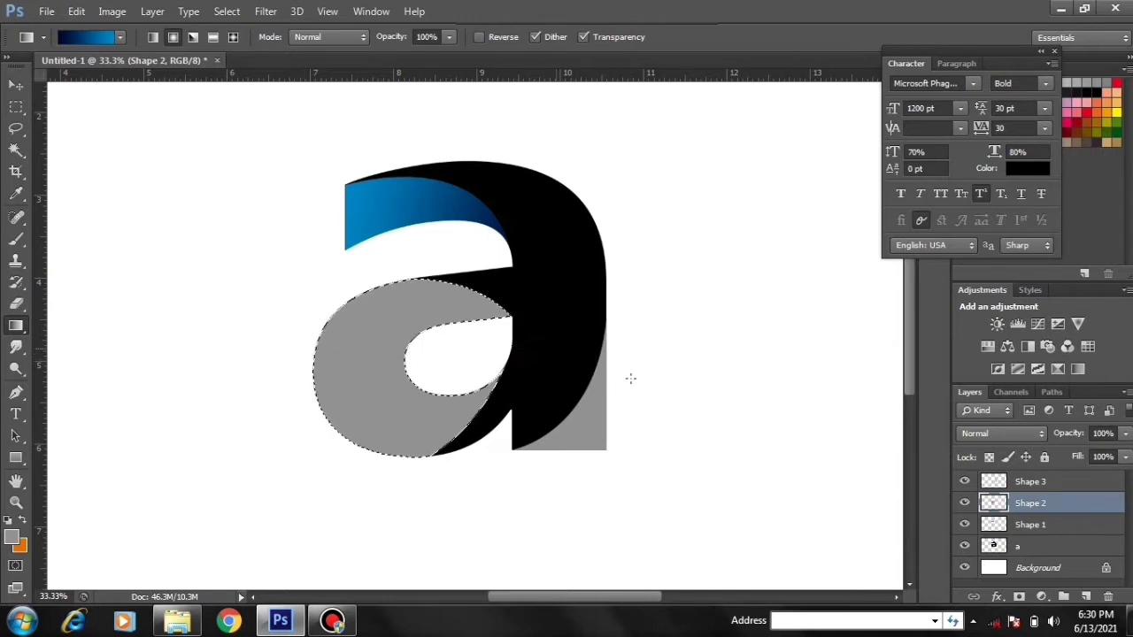
Fill the stem-corner shape (Shape 3) with the navy-to-blue gradient, darkest at the outer base corner, and clear the selection.
{"action": "left_click", "coordinate": [1068, 480]}
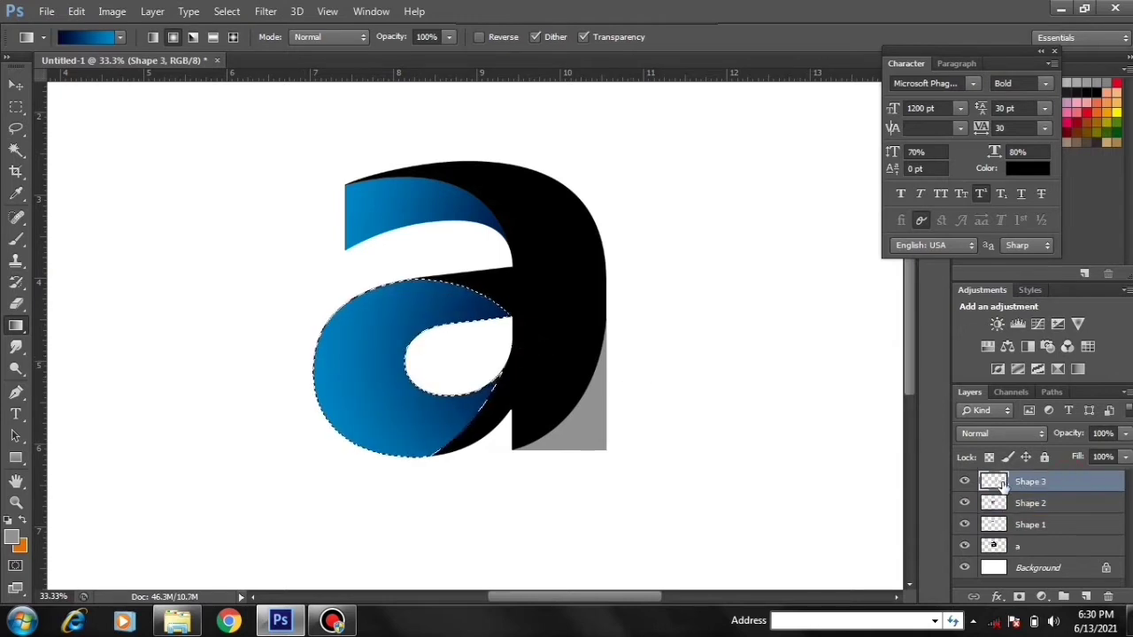
{"action": "left_click", "coordinate": [993, 482], "text": "ctrl"}
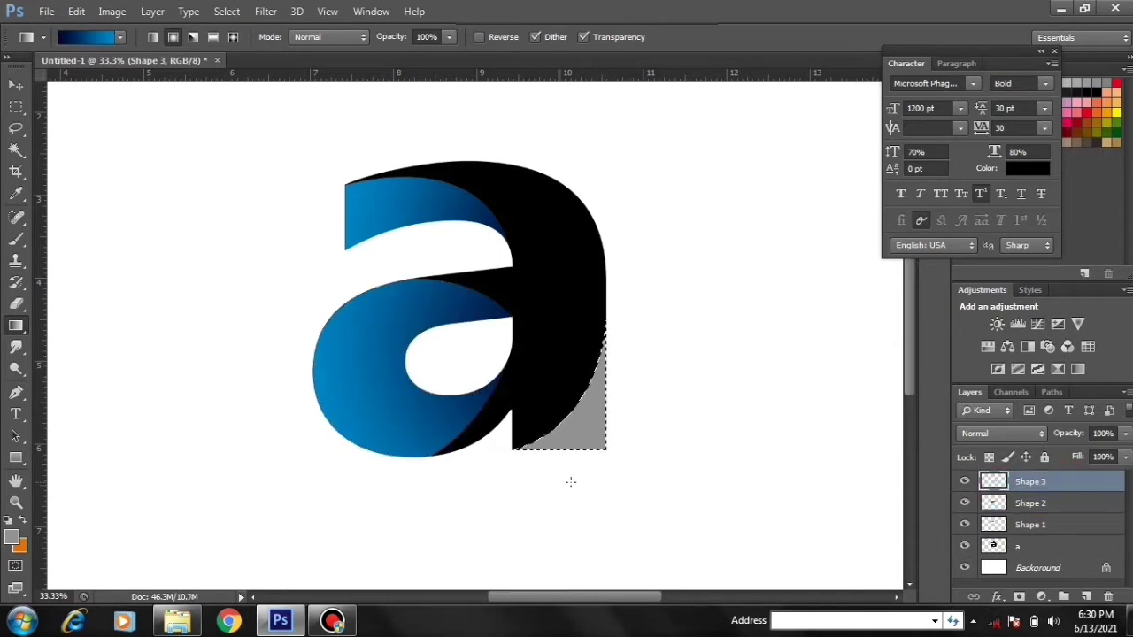
{"action": "left_click_drag", "start_coordinate": [612, 471], "coordinate": [566, 407]}
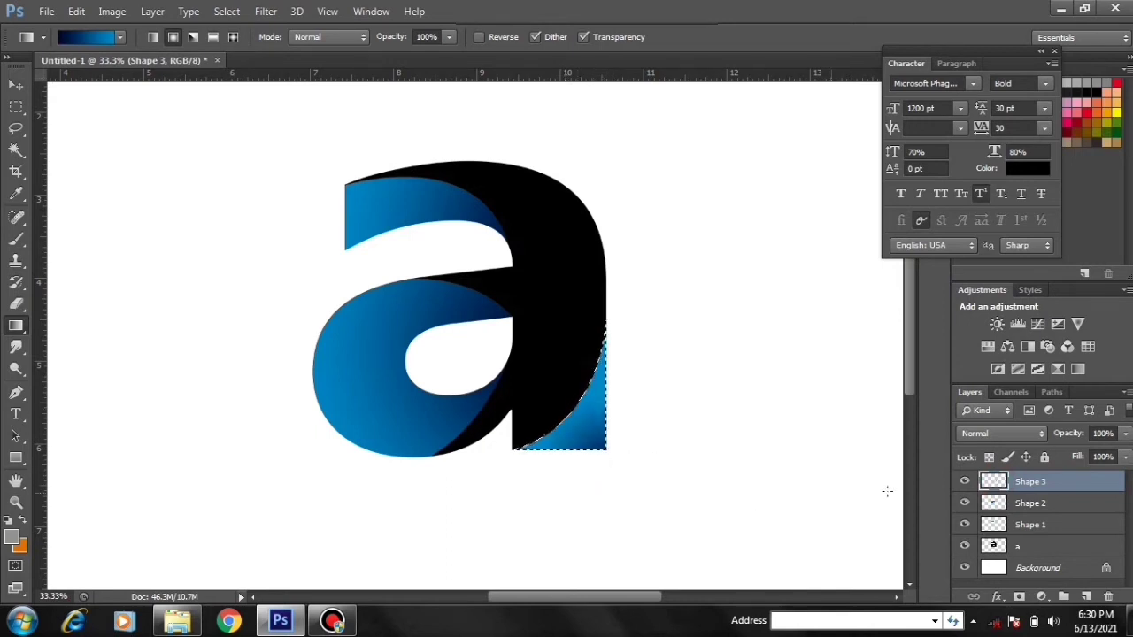
{"action": "key", "text": "ctrl+d"}
Fill the letter layer "a" with the red-orange-red gradient preset from the upper edge to the stem's base, and clear the selection.
{"action": "left_click", "coordinate": [1039, 548]}
{"action": "left_click", "coordinate": [994, 546], "text": "ctrl"}
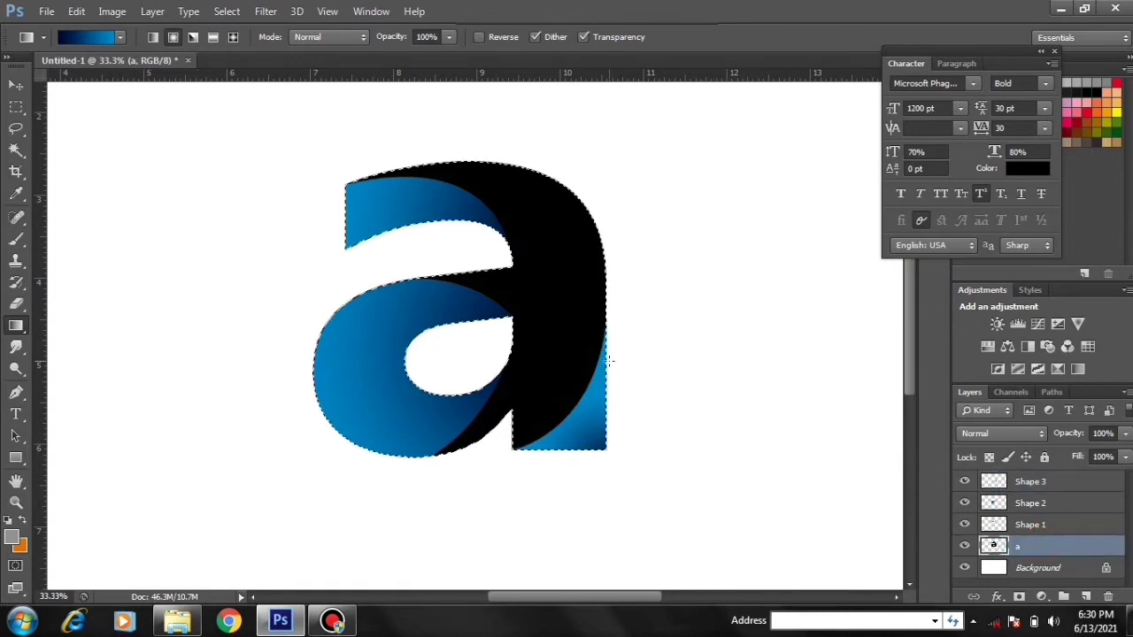
{"action": "left_click", "coordinate": [85, 37]}
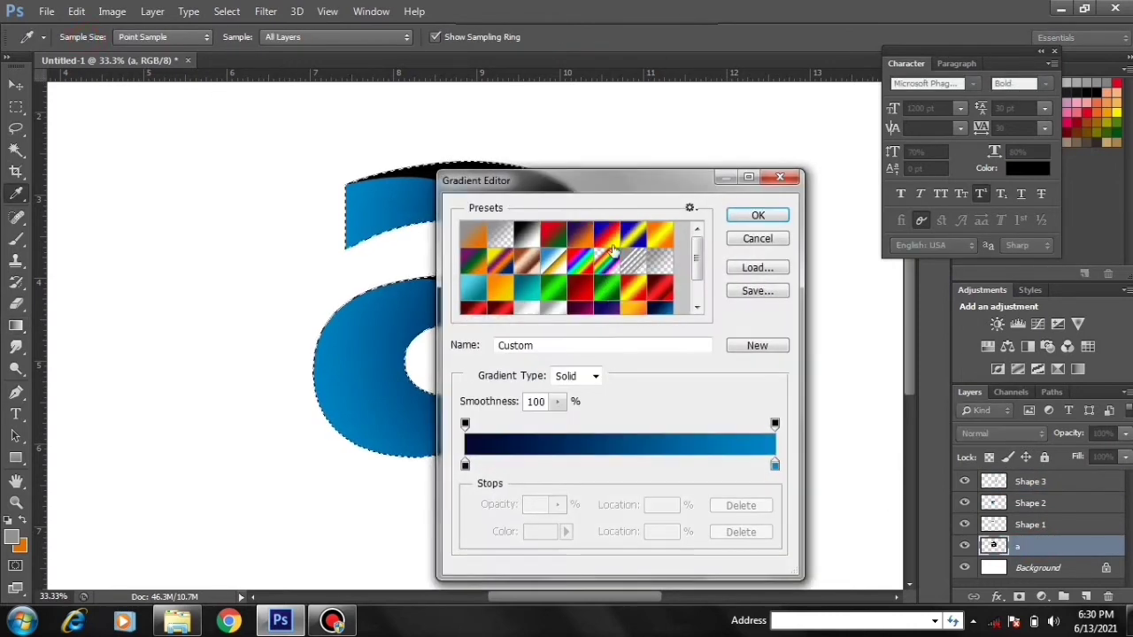
{"action": "left_click", "coordinate": [695, 293]}
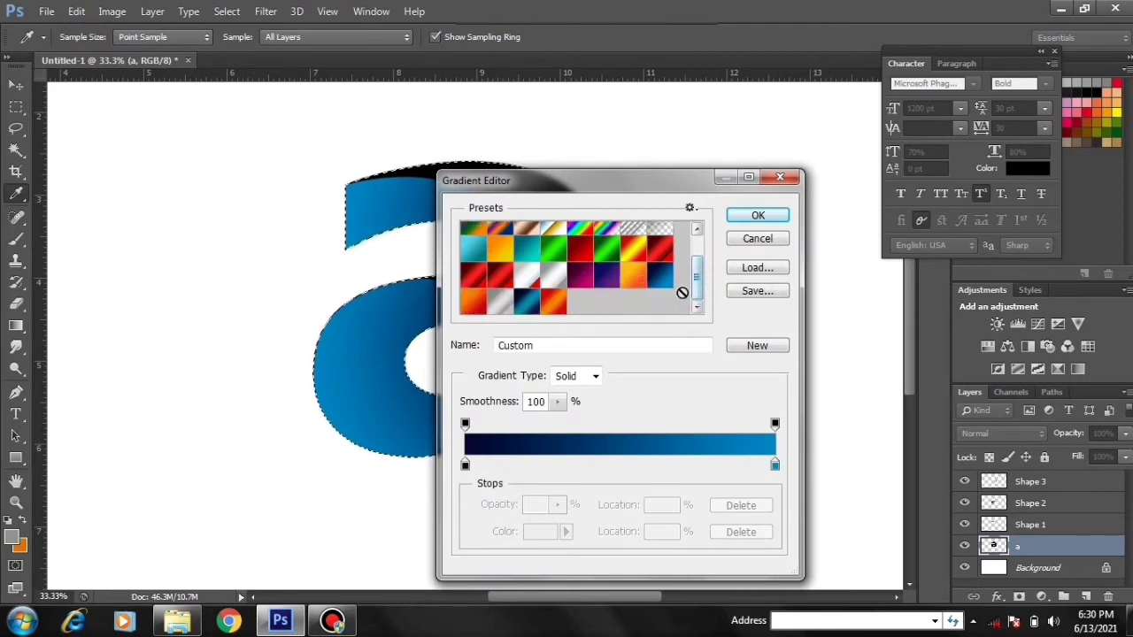
{"action": "left_click", "coordinate": [556, 303]}
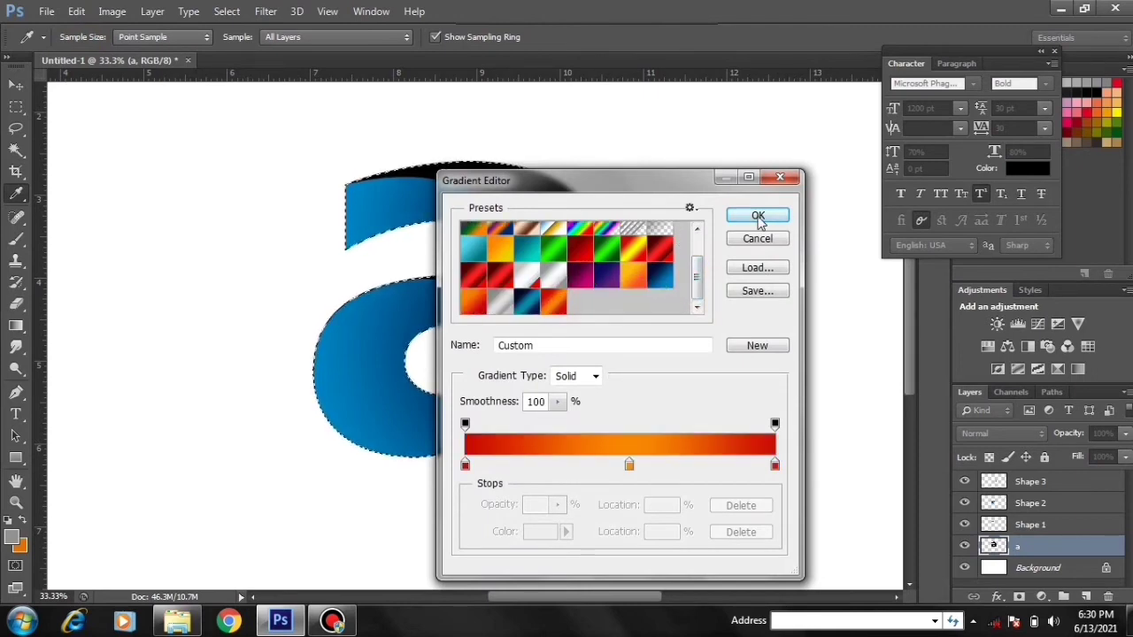
{"action": "left_click", "coordinate": [758, 215]}
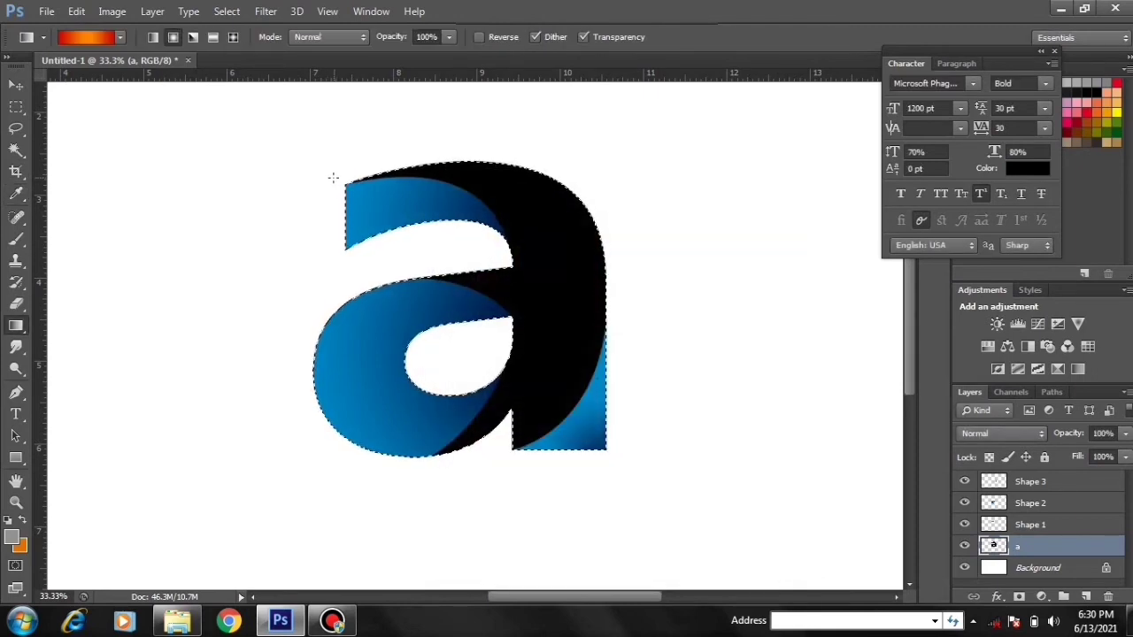
{"action": "left_click_drag", "start_coordinate": [333, 178], "coordinate": [616, 453]}
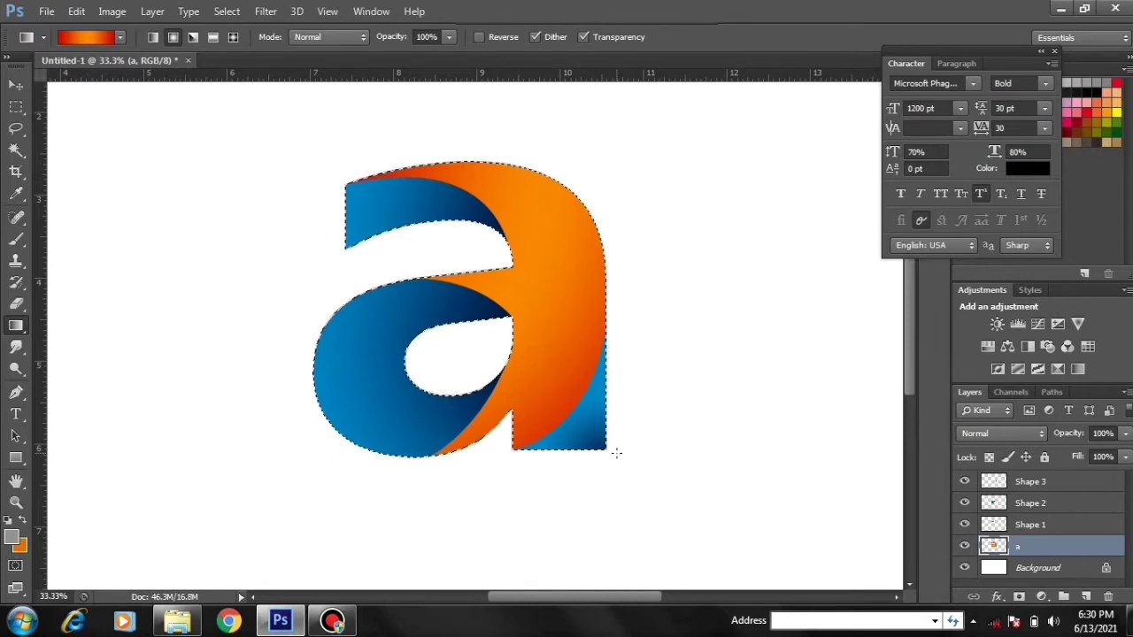
{"action": "left_click_drag", "start_coordinate": [448, 153], "coordinate": [547, 461]}
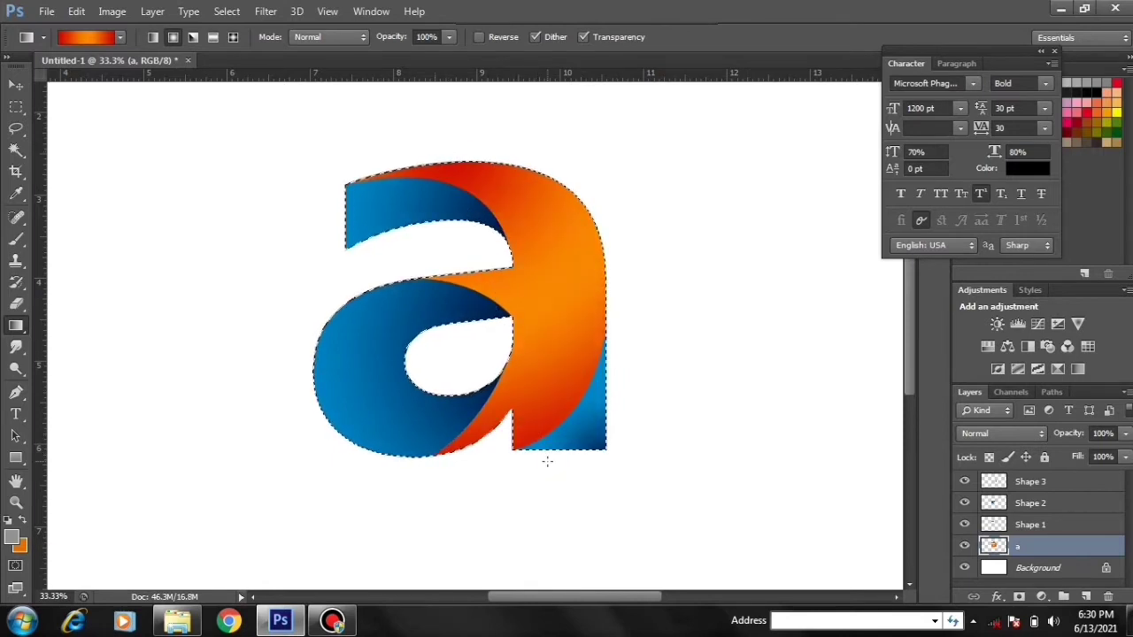
{"action": "key", "text": "ctrl+d"}
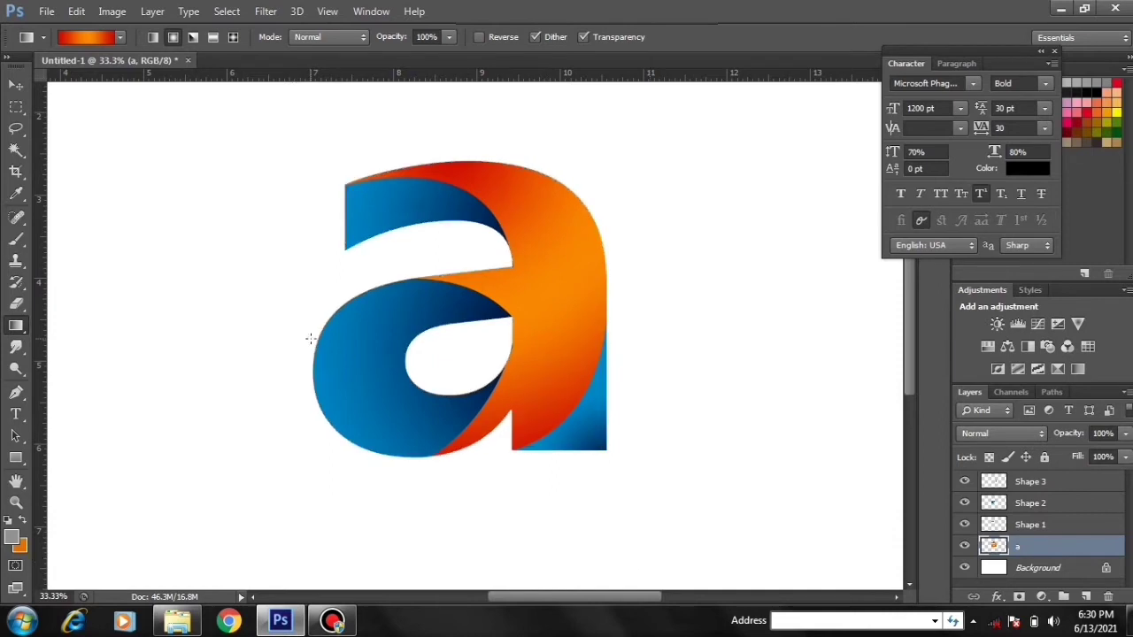
Create a new layer group above the Shape 3 layer.
{"action": "left_click", "coordinate": [18, 393]}
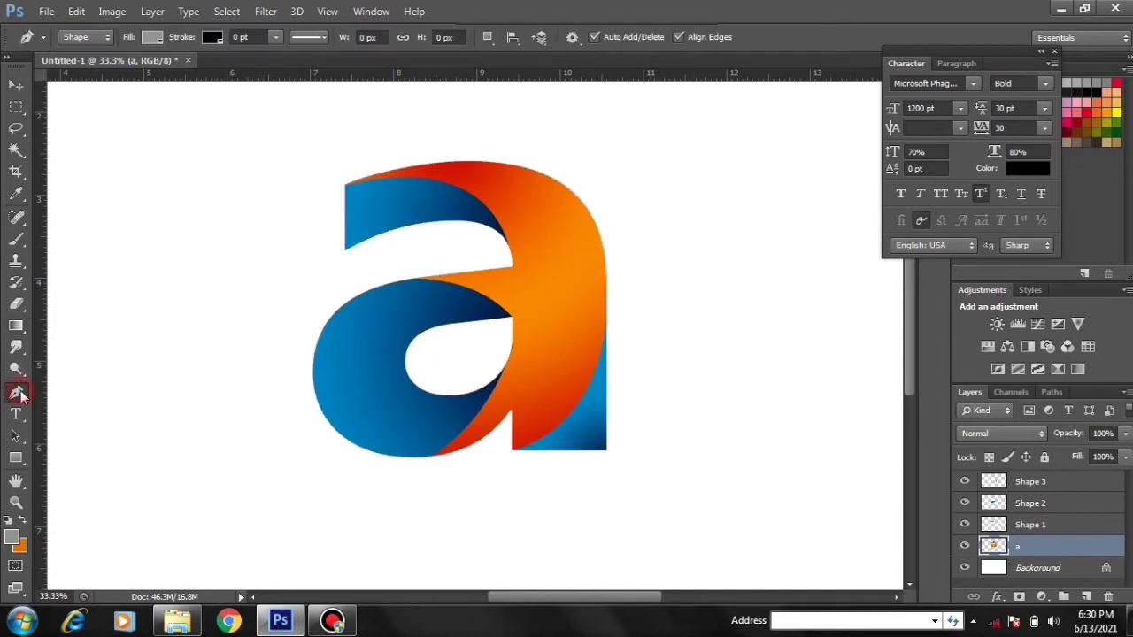
{"action": "left_click", "coordinate": [1062, 488]}
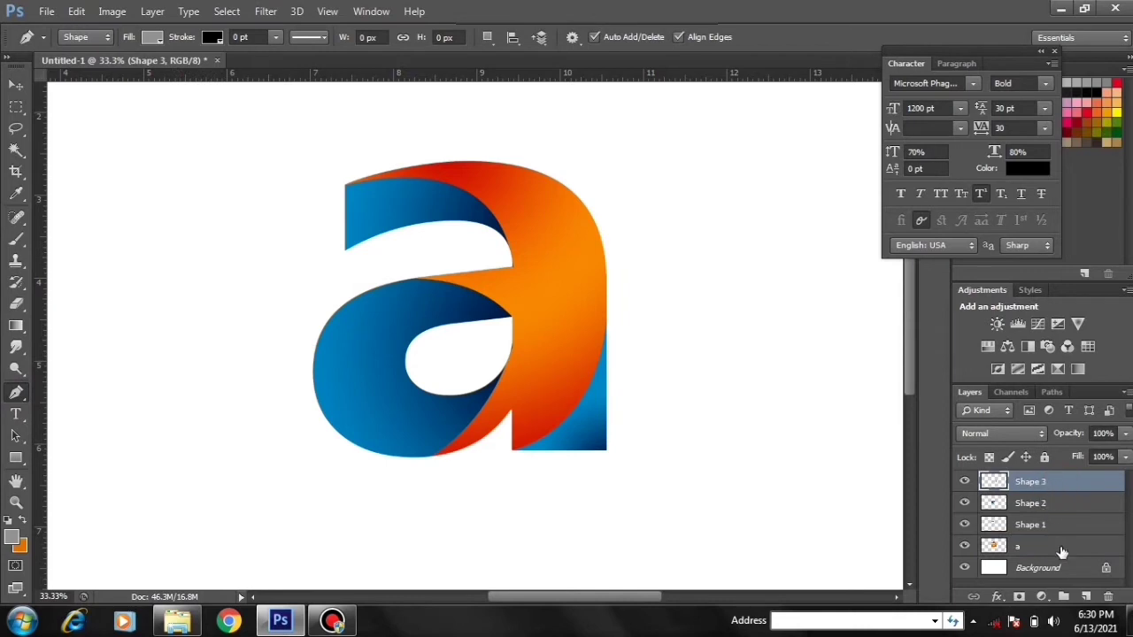
{"action": "left_click", "coordinate": [1065, 595]}
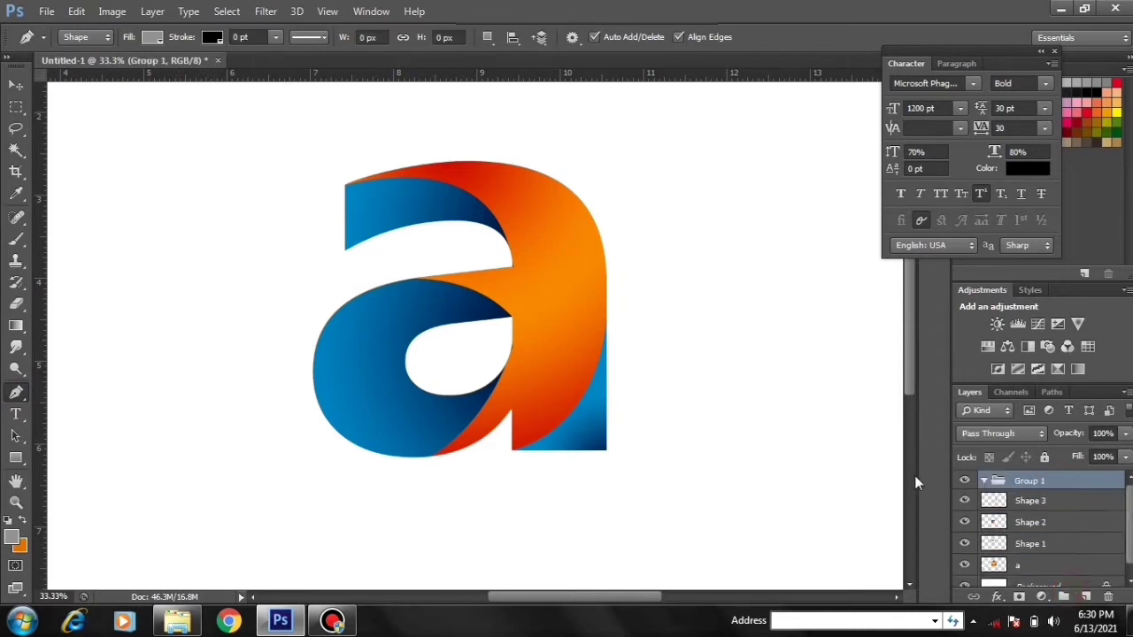
Draw a thin gray Pen sliver, about 606 by 329 px, between the blue arm and the orange part, ending at the stem's inner edge.
{"action": "left_click", "coordinate": [345, 187]}
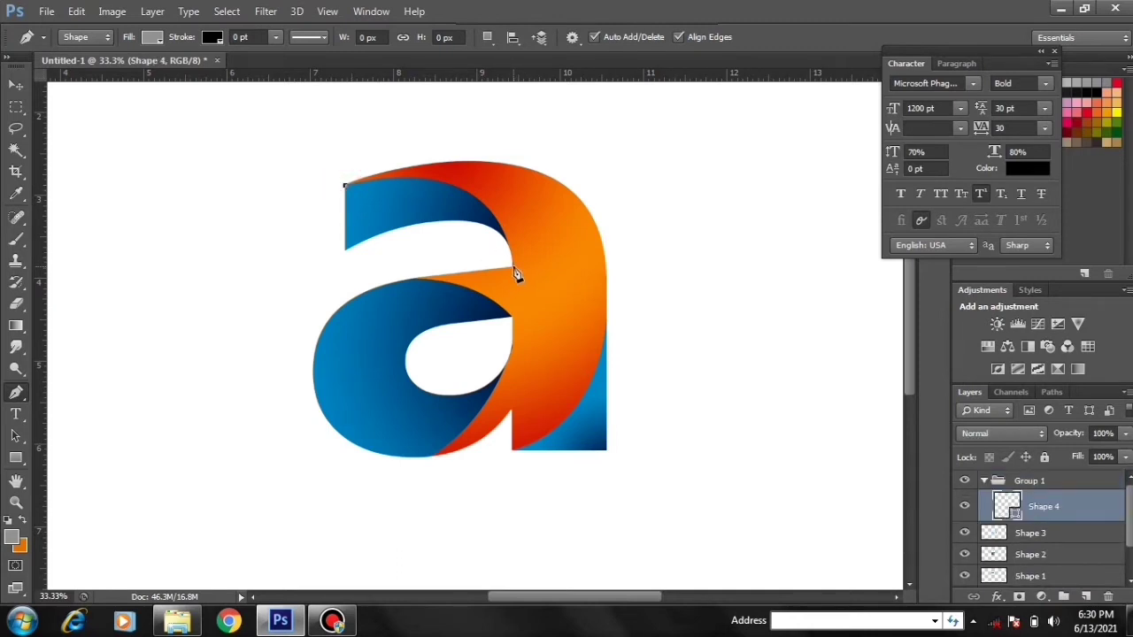
{"action": "left_click_drag", "start_coordinate": [513, 267], "coordinate": [534, 390]}
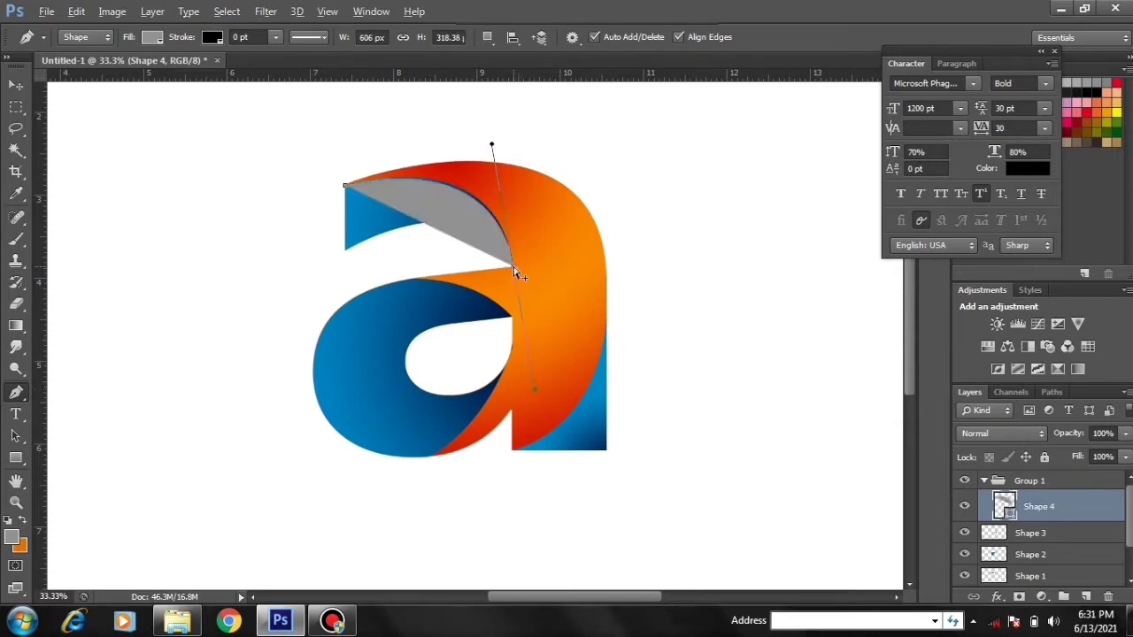
{"action": "left_click", "coordinate": [516, 271]}
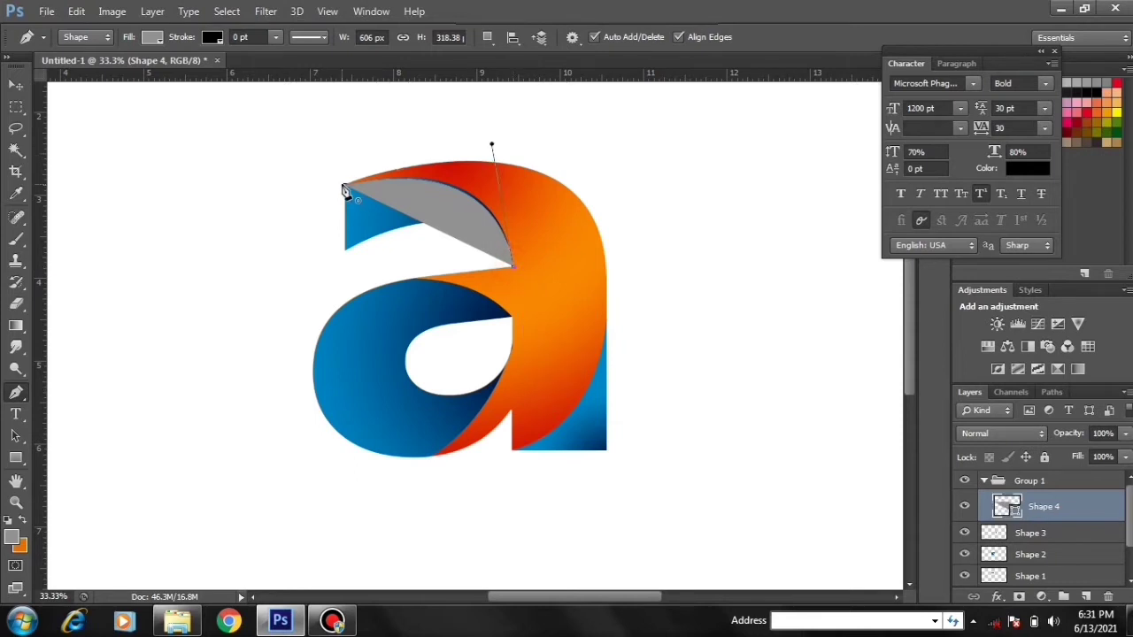
{"action": "mouse_move", "coordinate": [345, 189]}
{"action": "left_mouse_down"}
{"action": "mouse_move", "coordinate": [261, 240]}
{"action": "mouse_move", "coordinate": [195, 246]}
{"action": "mouse_move", "coordinate": [185, 235]}
{"action": "left_mouse_up"}
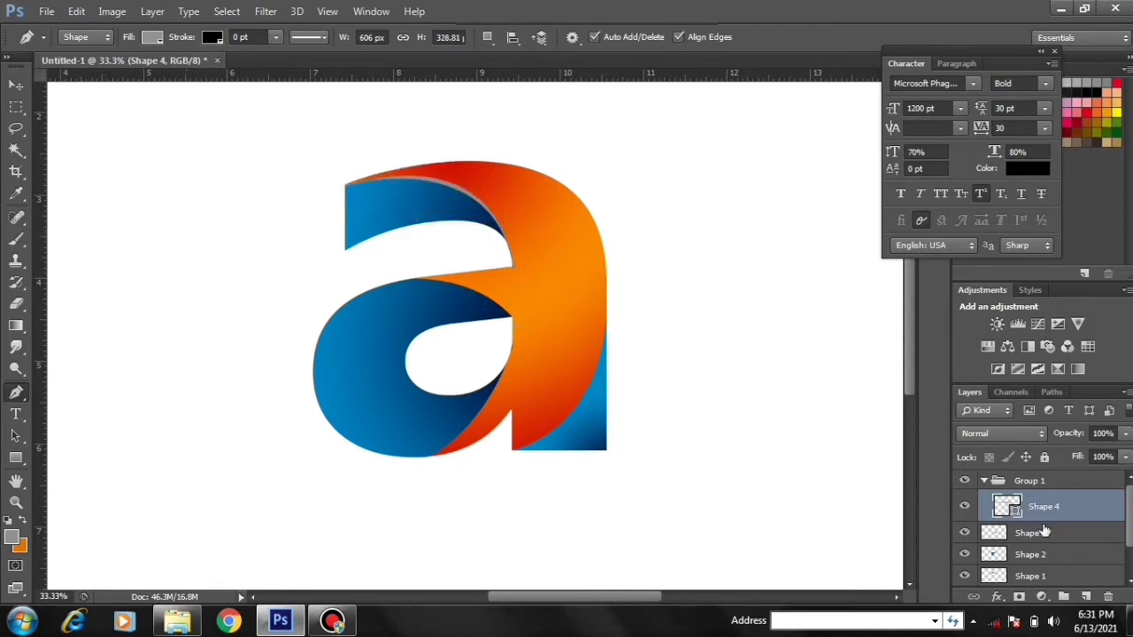
Draw a thin gray Pen sliver, about 339 by 138 px, along the bowl's upper curve where blue meets orange.
{"action": "left_click", "coordinate": [417, 281]}
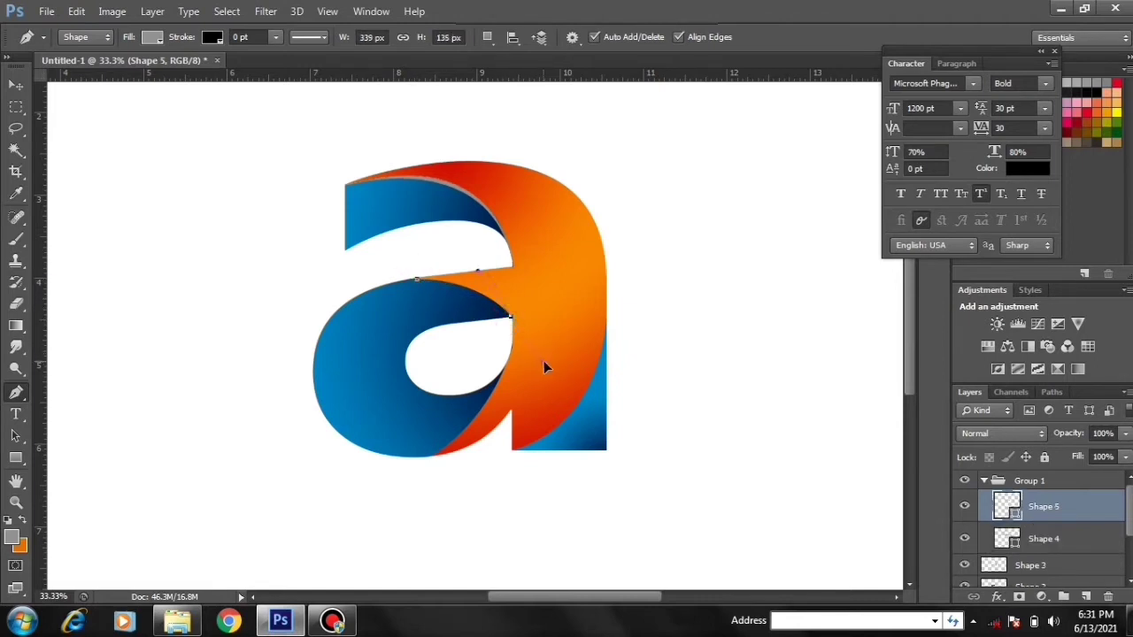
{"action": "left_click_drag", "start_coordinate": [543, 361], "coordinate": [545, 362]}
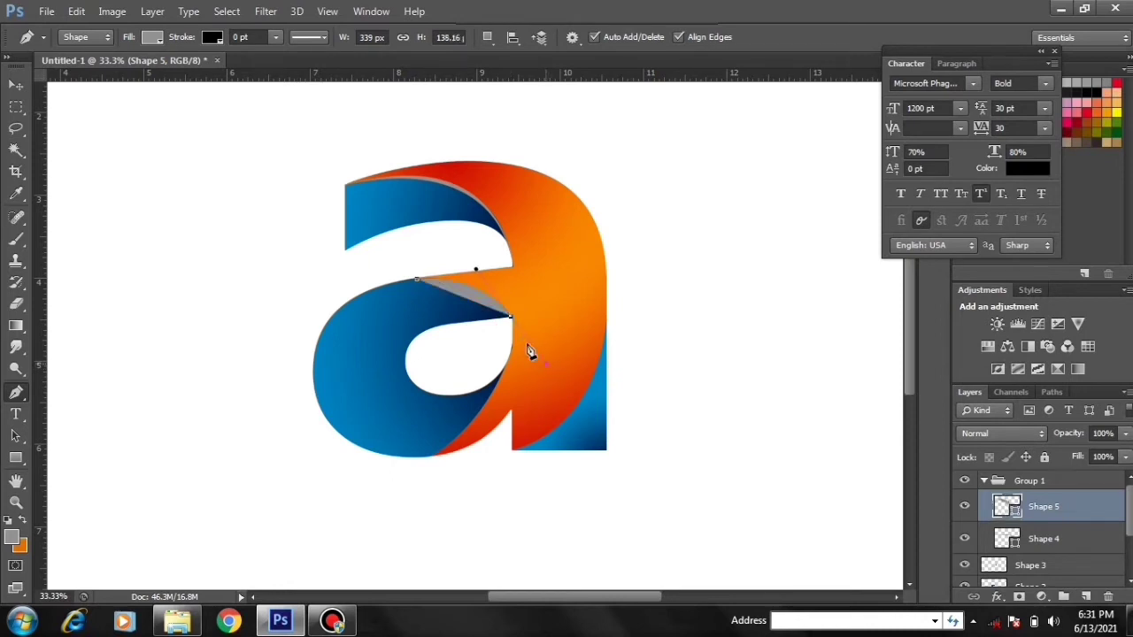
{"action": "left_click", "coordinate": [510, 316], "text": "alt"}
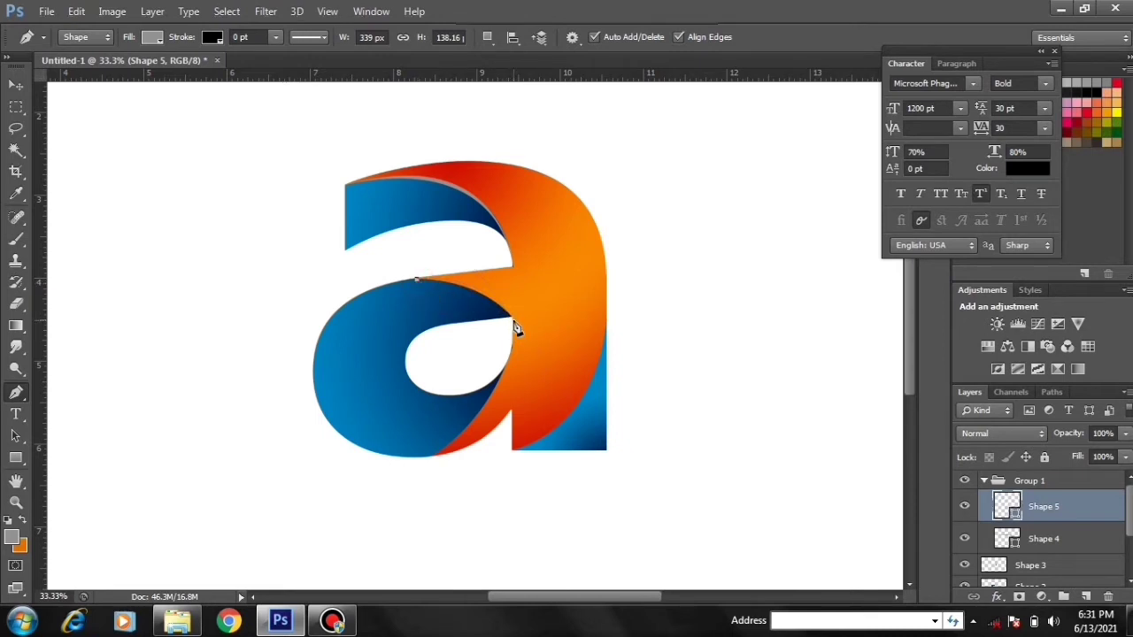
{"action": "left_click", "coordinate": [510, 318]}
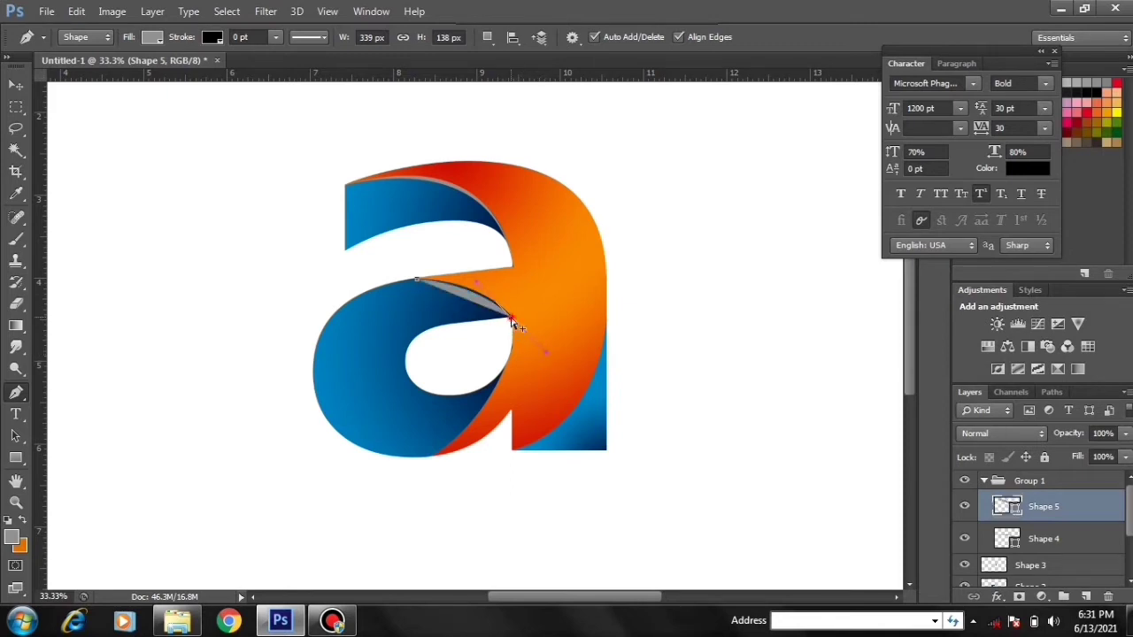
{"action": "left_click", "coordinate": [405, 281]}
{"action": "left_click_drag", "start_coordinate": [348, 281], "coordinate": [347, 282]}
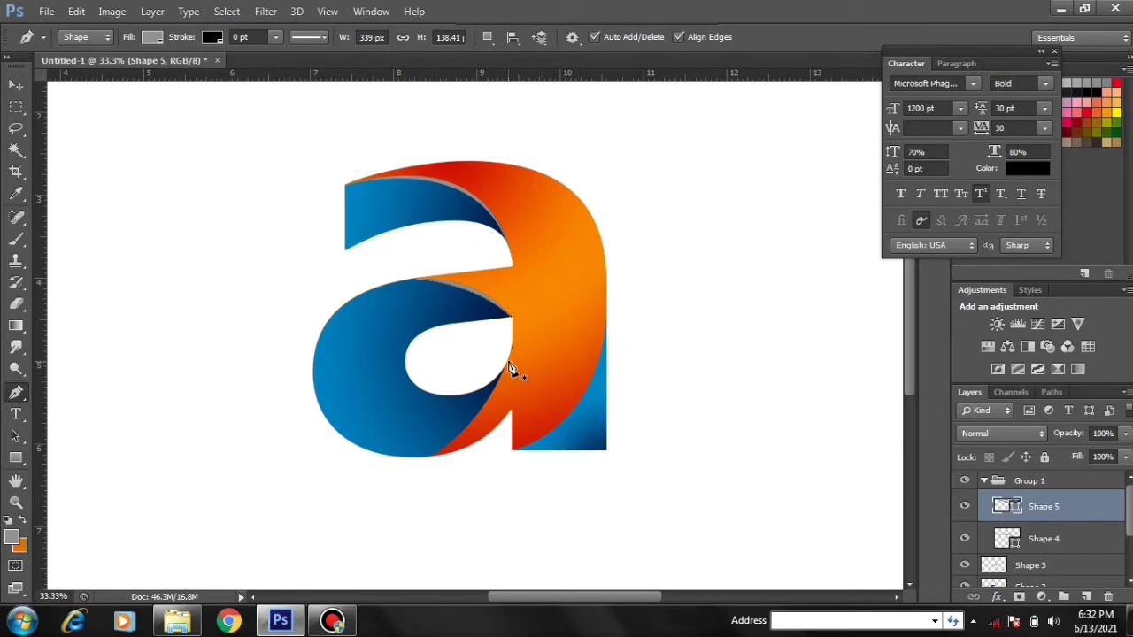
Draw a thin gray Pen sliver, about 288 by 390 px, along the bowl's lower inner curve from the counter down to the base.
{"action": "left_click", "coordinate": [511, 350]}
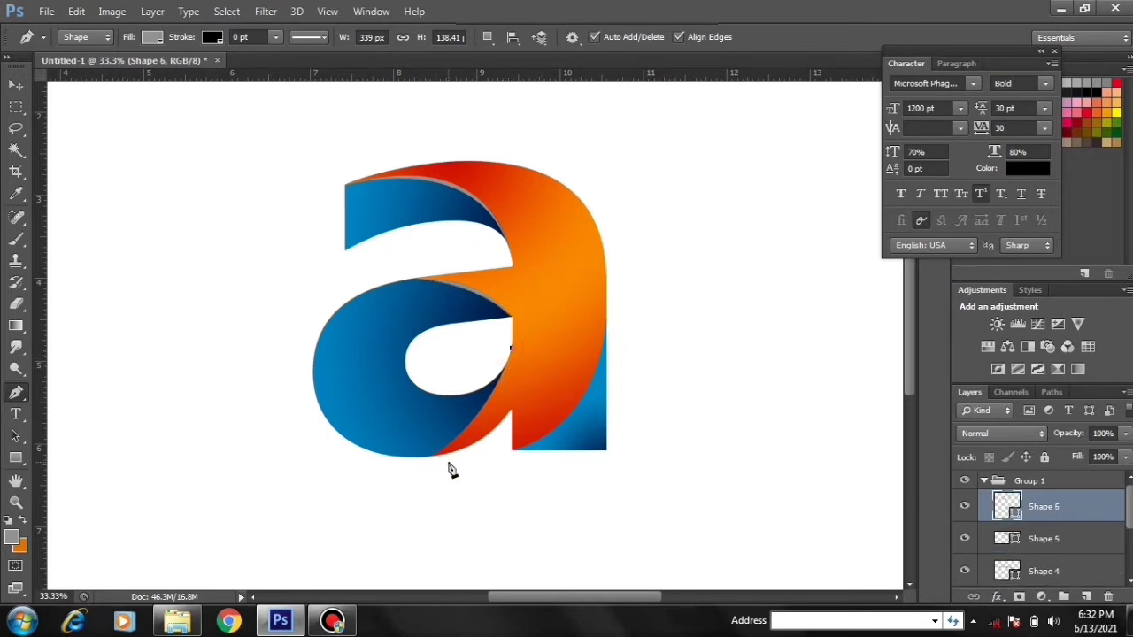
{"action": "left_click_drag", "start_coordinate": [431, 456], "coordinate": [361, 497]}
{"action": "left_click_drag", "start_coordinate": [361, 496], "coordinate": [360, 495]}
{"action": "left_click", "coordinate": [433, 460]}
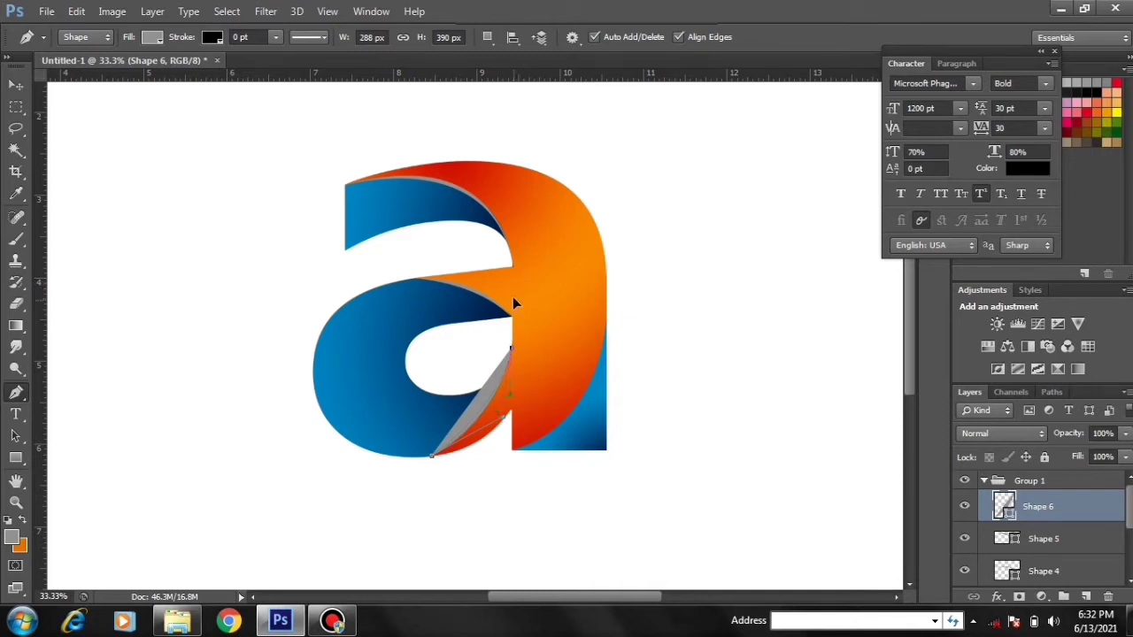
{"action": "left_click_drag", "start_coordinate": [529, 279], "coordinate": [529, 279]}
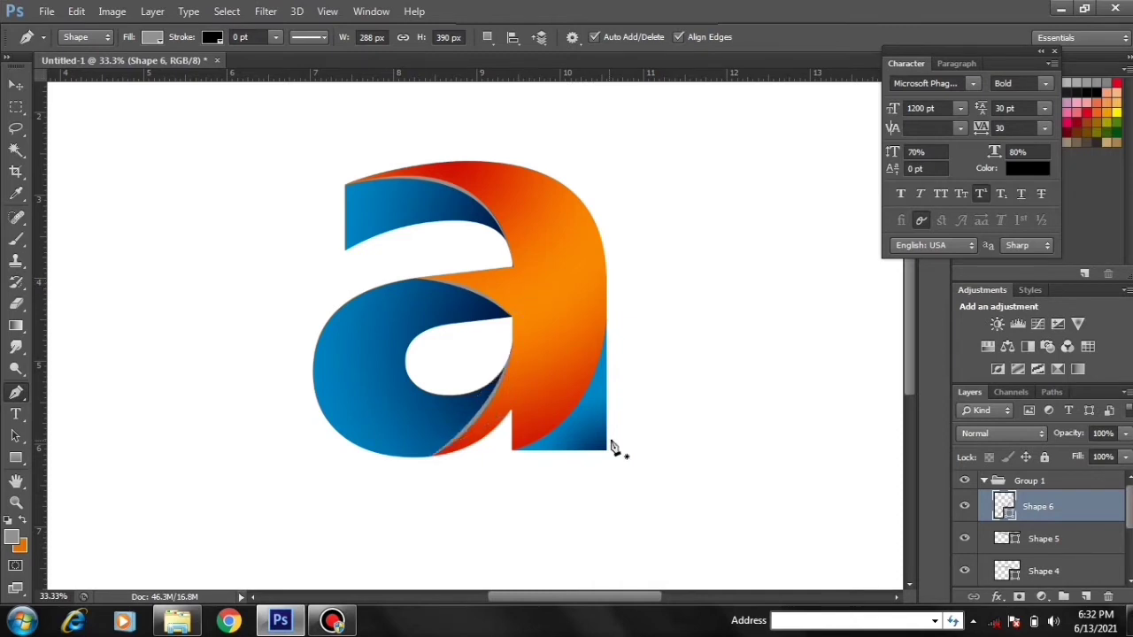
Draw a thin gray Pen sliver, about 336 by 471 px, along the stem's lower curve between the orange part and the blue corner.
{"action": "left_click", "coordinate": [513, 452]}
{"action": "left_click_drag", "start_coordinate": [607, 320], "coordinate": [624, 213]}
{"action": "left_click", "coordinate": [607, 321]}
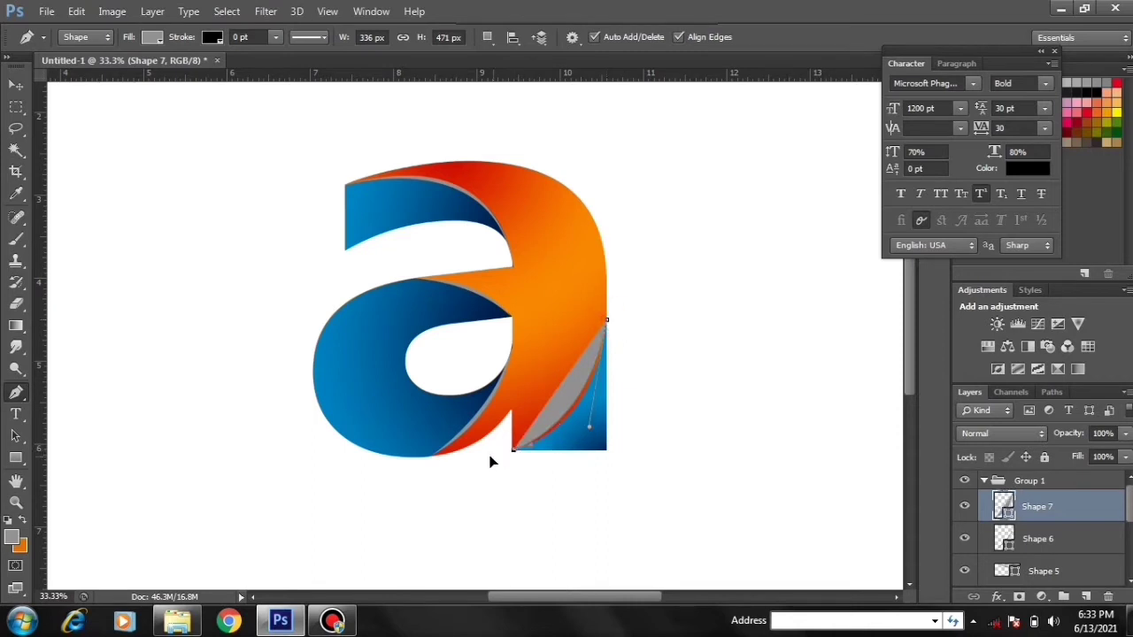
{"action": "left_click_drag", "start_coordinate": [422, 486], "coordinate": [424, 482]}
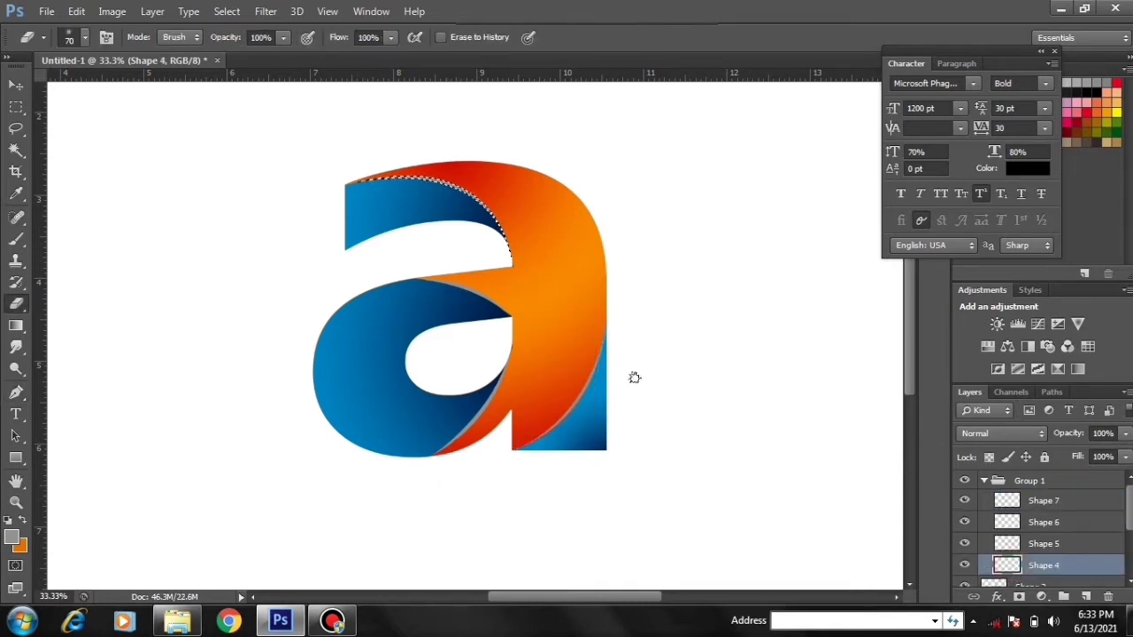
Fill the selected upper-arm sliver on Shape 4 with the gray-white-gray gradient preset, from its outer tip to the stem.
{"action": "left_click", "coordinate": [16, 326]}
{"action": "left_click", "coordinate": [96, 39]}
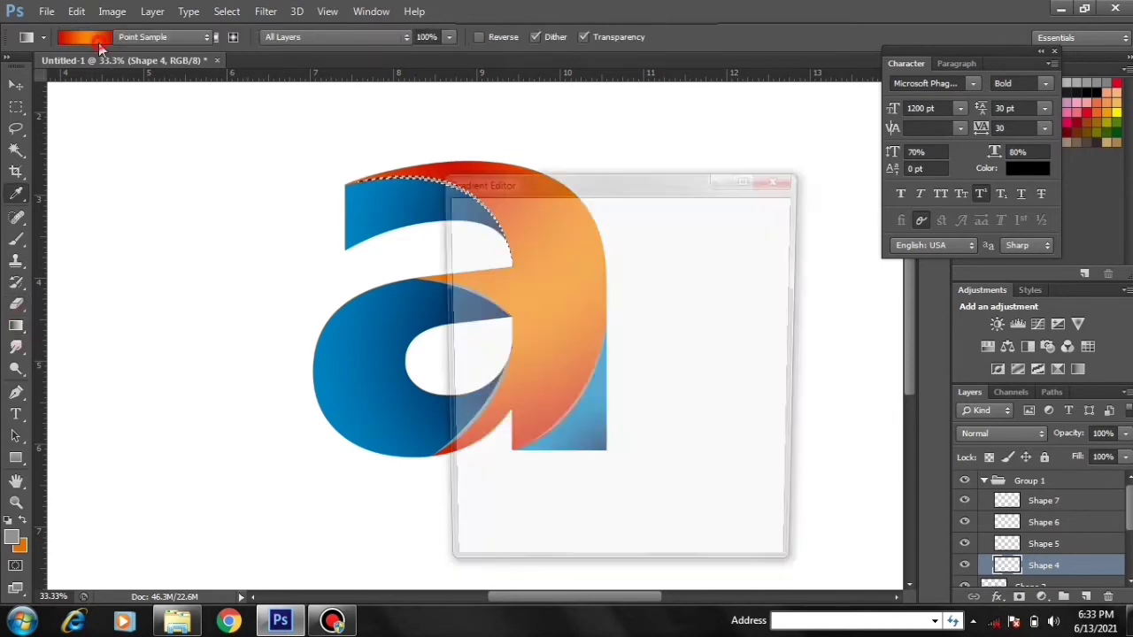
{"action": "left_click", "coordinate": [556, 310]}
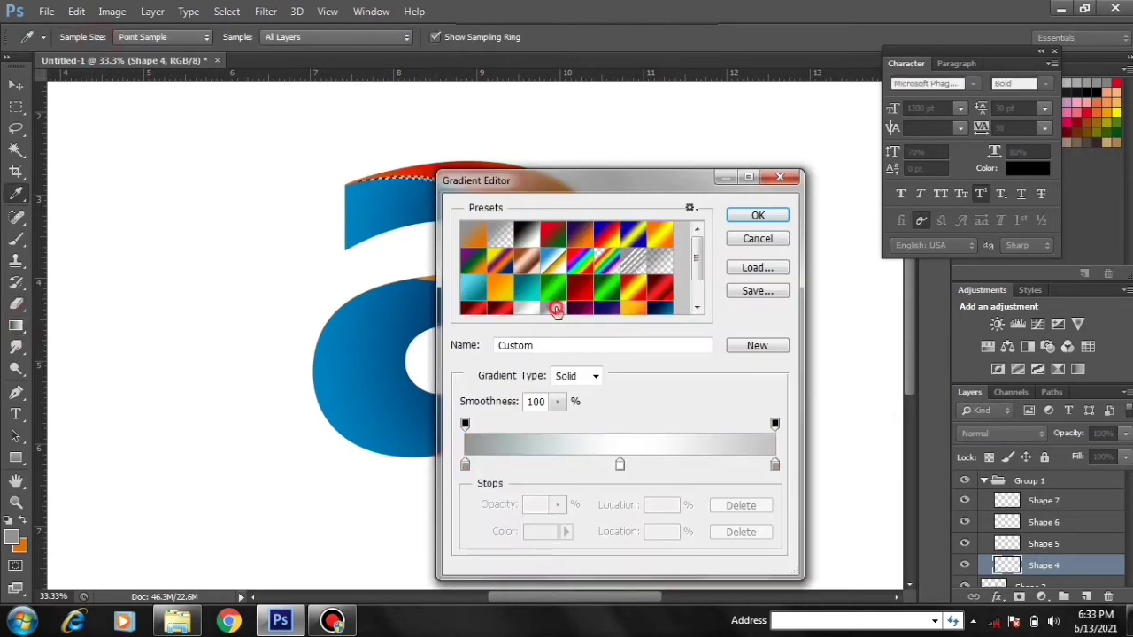
{"action": "left_click", "coordinate": [743, 215]}
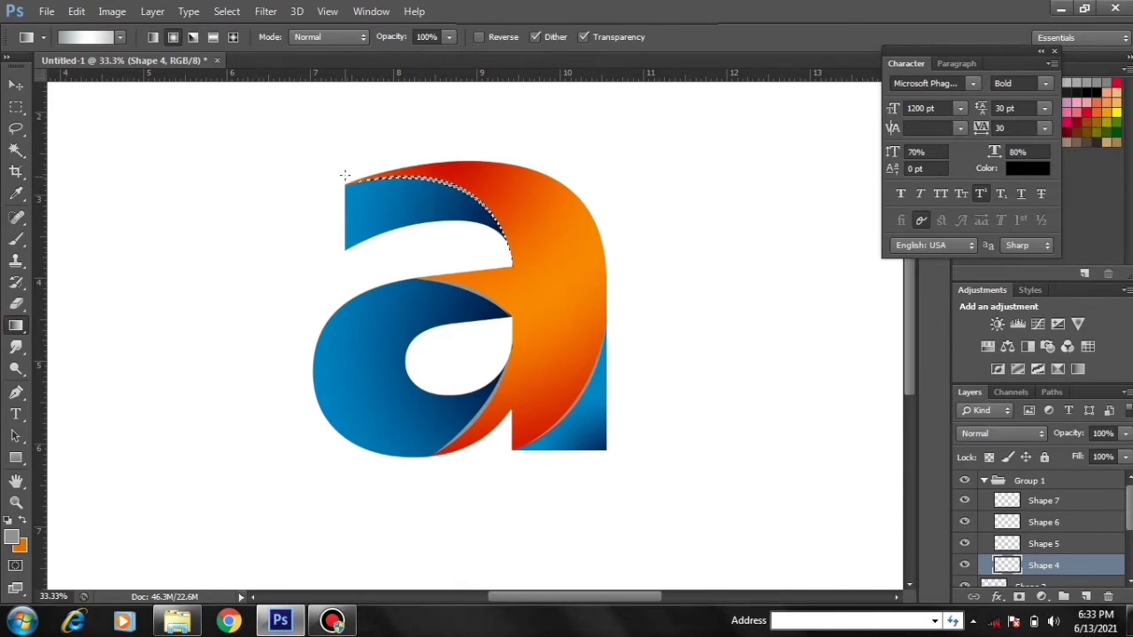
{"action": "left_click_drag", "start_coordinate": [345, 176], "coordinate": [522, 239]}
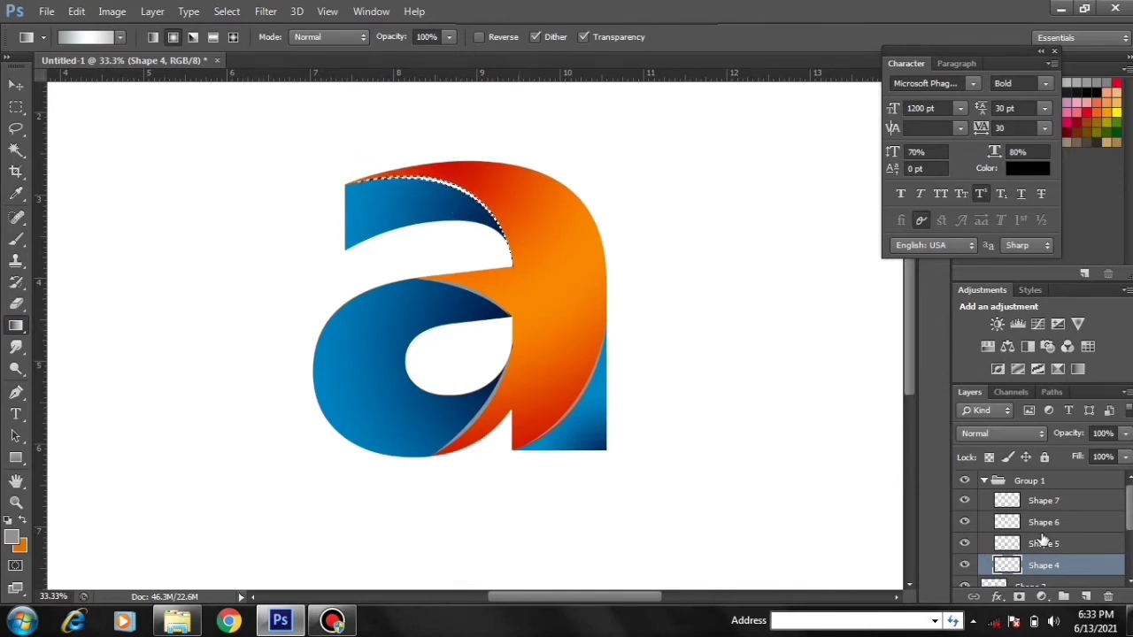
Select the Shape 5 sliver's outline and fill it with the gray-white gradient along the bowl's upper curve.
{"action": "left_click", "coordinate": [1018, 544]}
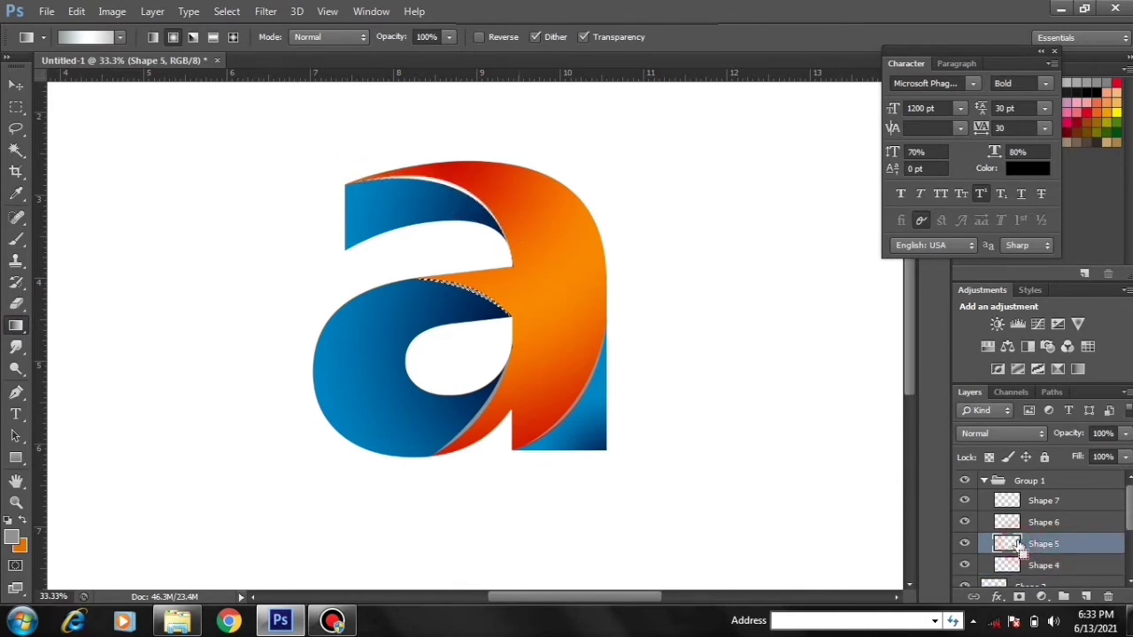
{"action": "left_click", "coordinate": [1011, 543], "text": "ctrl"}
{"action": "left_click_drag", "start_coordinate": [414, 276], "coordinate": [515, 314]}
Select the Shape 6 sliver's outline and fill it with the gray-white gradient from the bowl's base up to the counter.
{"action": "left_click", "coordinate": [1024, 524]}
{"action": "left_click", "coordinate": [1007, 523], "text": "ctrl"}
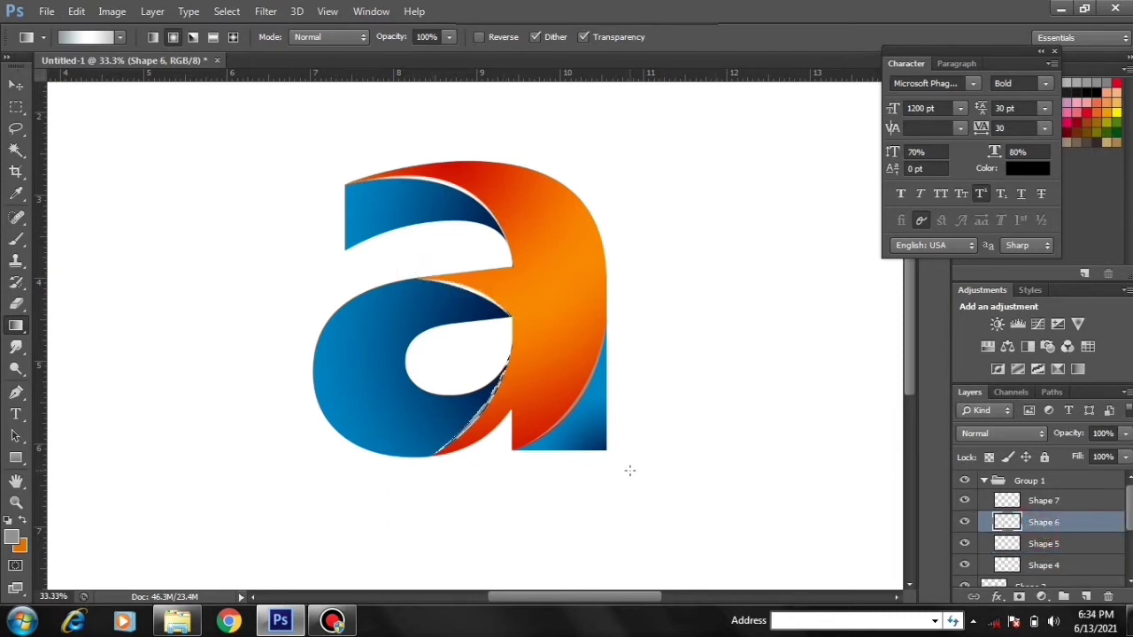
{"action": "left_click_drag", "start_coordinate": [426, 465], "coordinate": [527, 344]}
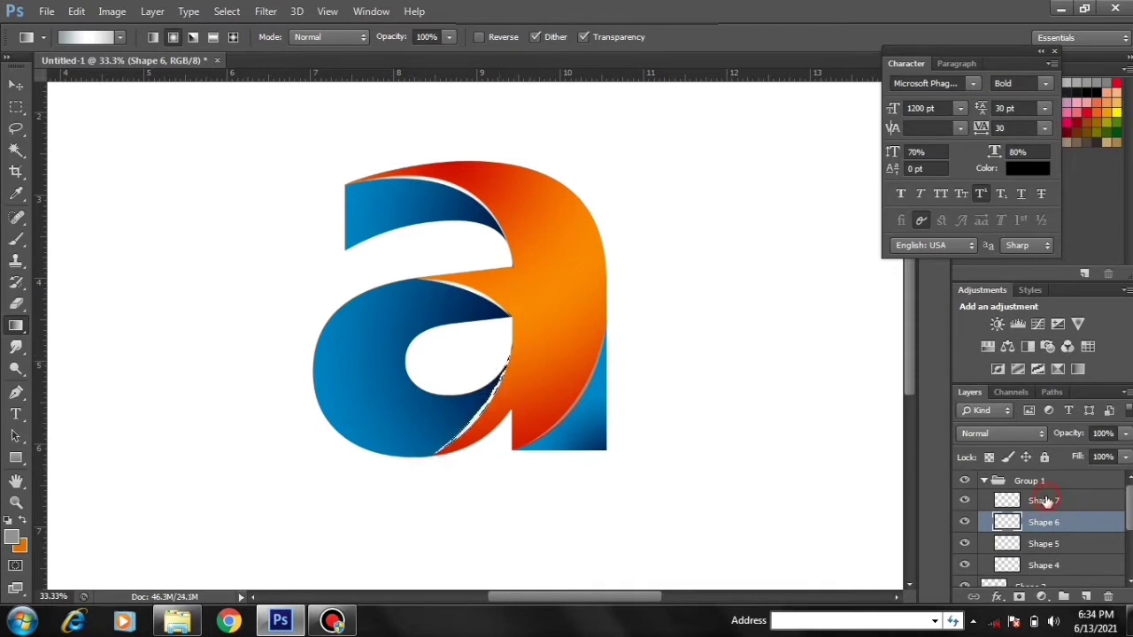
Fill the Shape 7 sliver on the stem's lower curve with the gray-white gradient from base to upper tip, and deselect.
{"action": "left_click", "coordinate": [1044, 501]}
{"action": "left_click", "coordinate": [1007, 500], "text": "ctrl"}
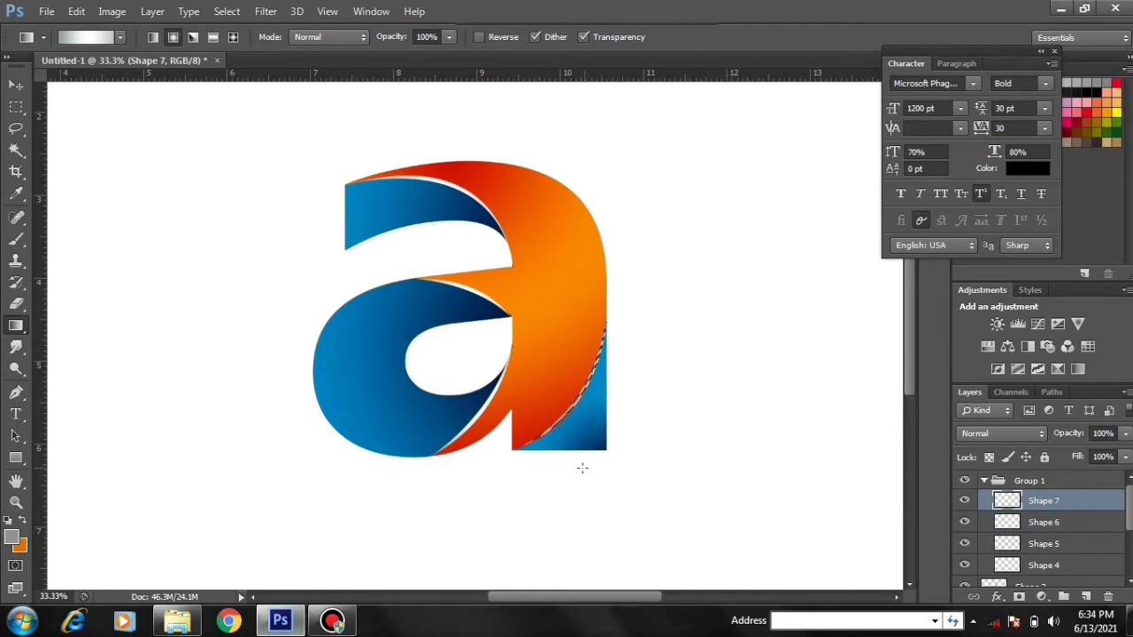
{"action": "left_click_drag", "start_coordinate": [522, 465], "coordinate": [614, 321]}
{"action": "key", "text": "ctrl+d"}
Nudge the Shape 7 sliver slightly with Free Transform and apply the transformation.
{"action": "key", "text": "ctrl+t"}
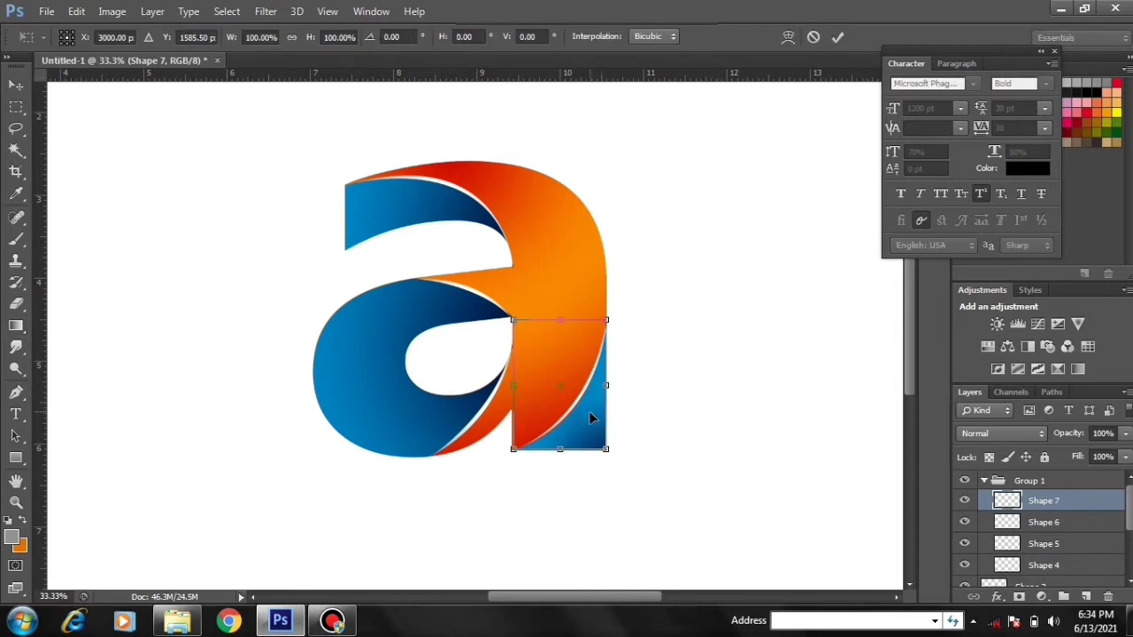
{"action": "left_click_drag", "start_coordinate": [592, 418], "coordinate": [591, 416]}
{"action": "key", "text": "Return"}
{"action": "key", "text": "g"}
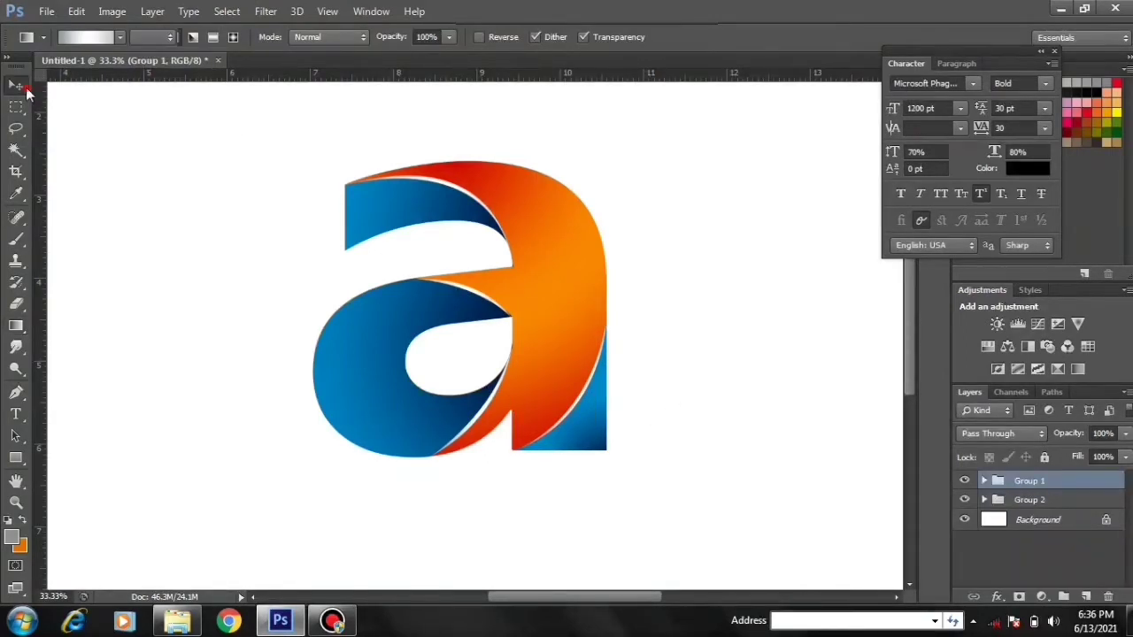
{"action": "left_click", "coordinate": [16, 85]}
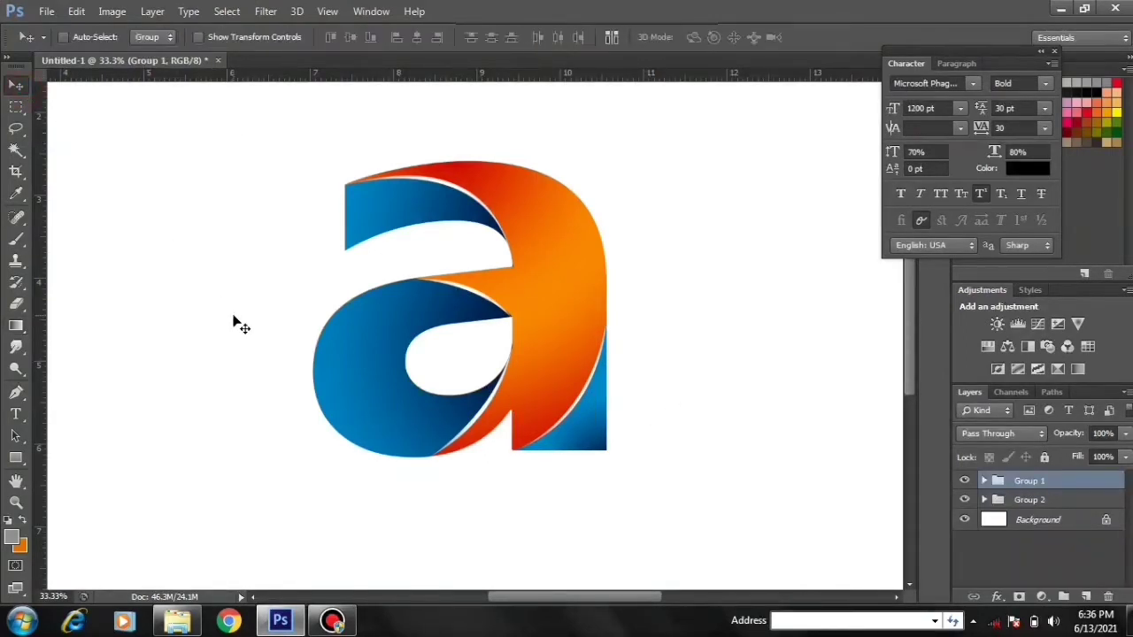
Draw a closed gray Pen shape, about 1099 by 507 px, curving through the orange arch and extending beyond the letter's upper outer edge.
{"action": "left_click", "coordinate": [16, 392]}
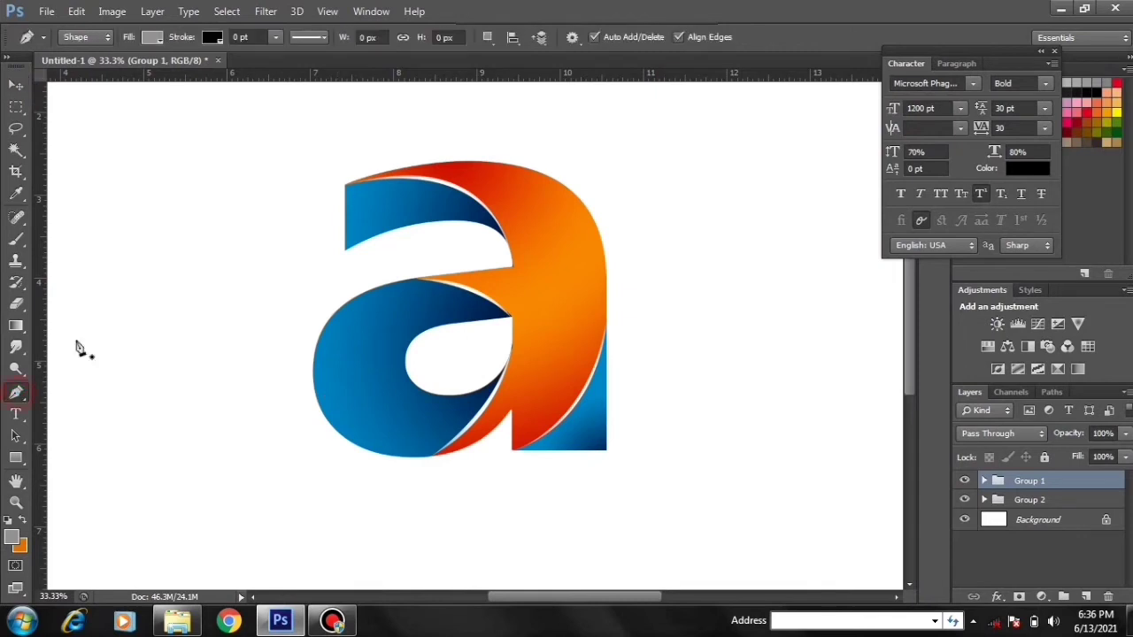
{"action": "left_click", "coordinate": [347, 184]}
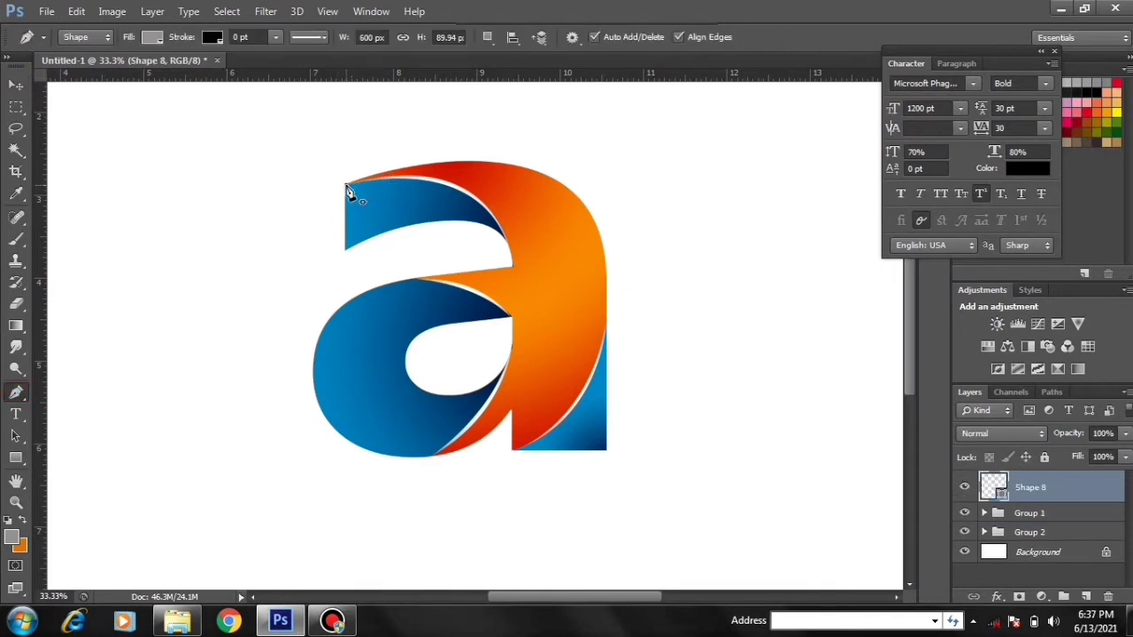
{"action": "left_click_drag", "start_coordinate": [546, 222], "coordinate": [555, 245]}
{"action": "left_click_drag", "start_coordinate": [568, 305], "coordinate": [593, 319]}
{"action": "left_click_drag", "start_coordinate": [594, 317], "coordinate": [594, 315]}
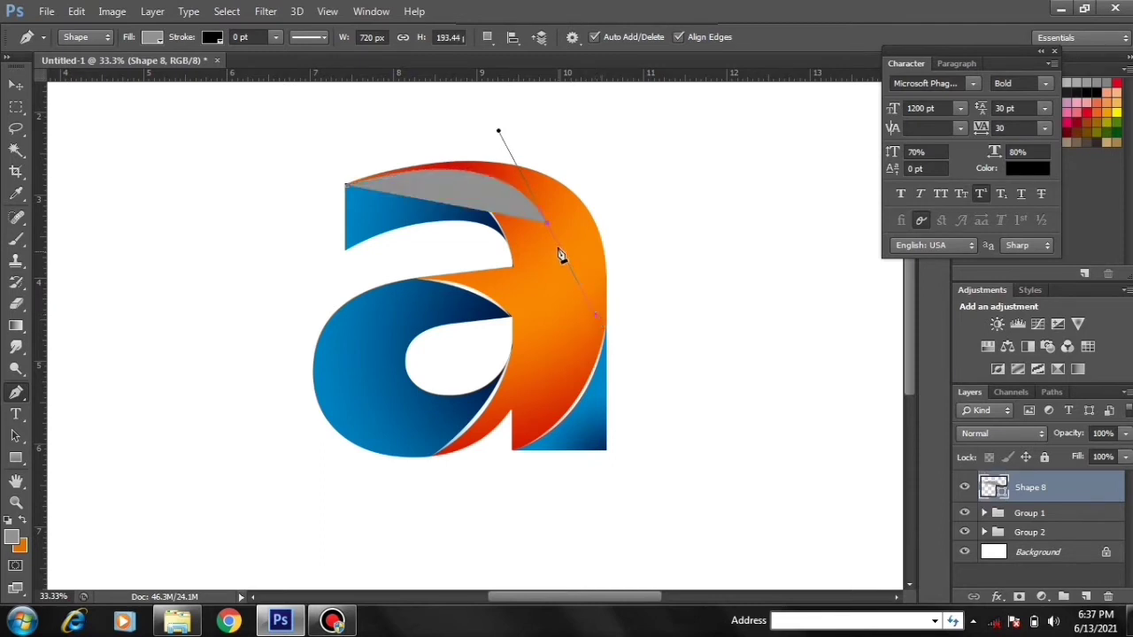
{"action": "left_click", "coordinate": [640, 260]}
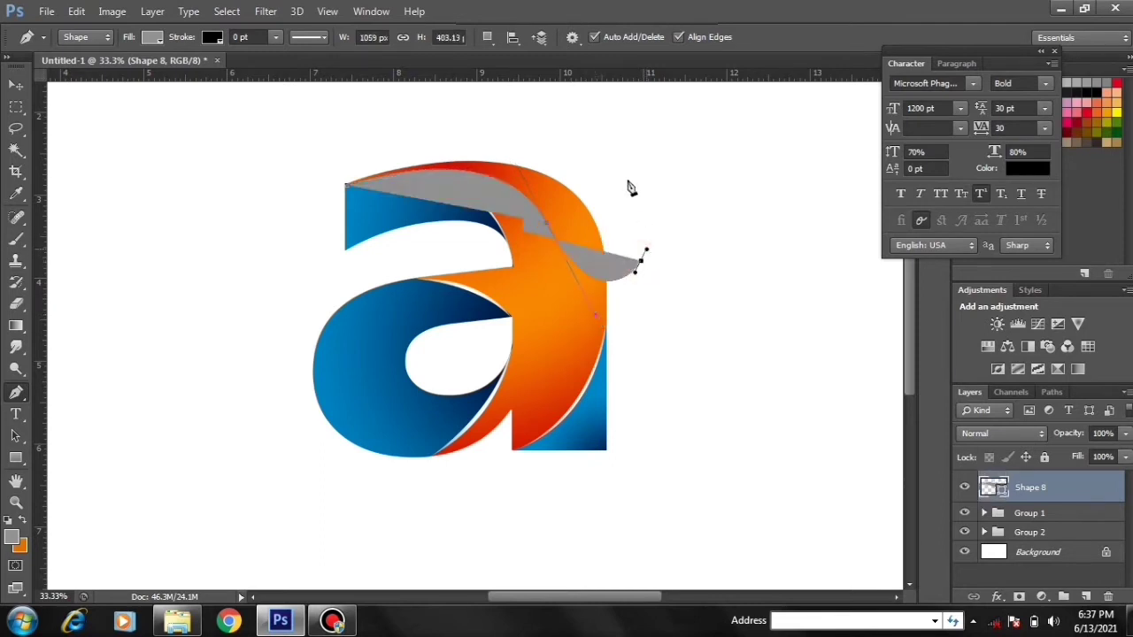
{"action": "left_click_drag", "start_coordinate": [627, 180], "coordinate": [453, 146]}
{"action": "left_click", "coordinate": [336, 167]}
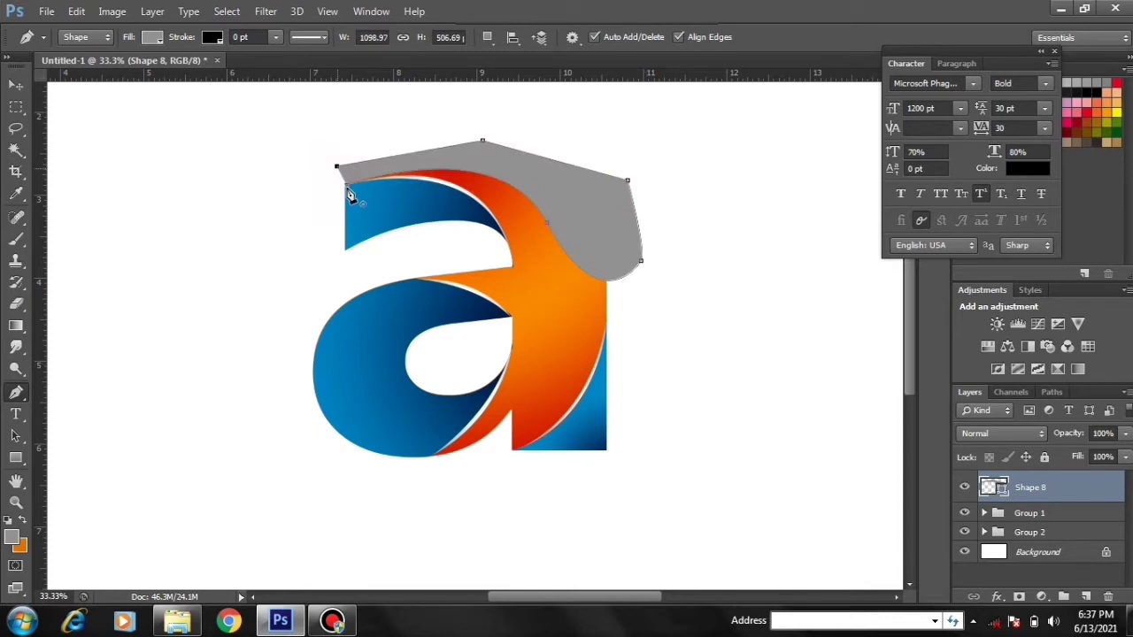
{"action": "left_click", "coordinate": [349, 191]}
Load the outline of the "a" layer in Group 2 as a selection and rasterize the Shape 8 layer.
{"action": "left_click", "coordinate": [985, 532]}
{"action": "scroll", "coordinate": [1040, 531], "scroll_direction": "down", "scroll_amount": 2}
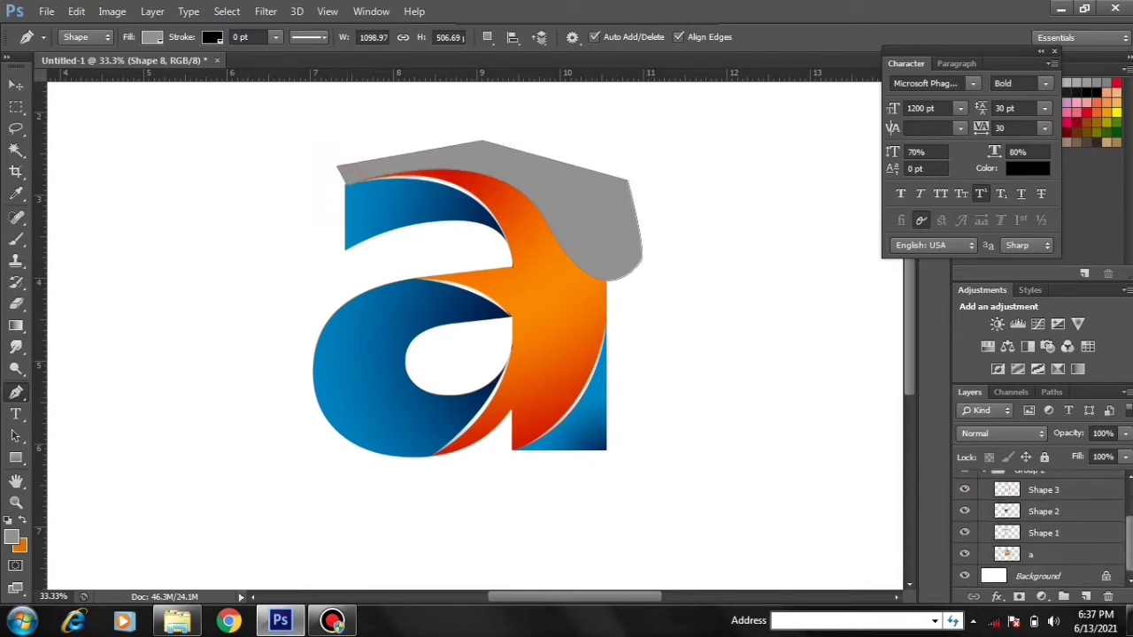
{"action": "left_click", "coordinate": [1008, 555], "text": "ctrl"}
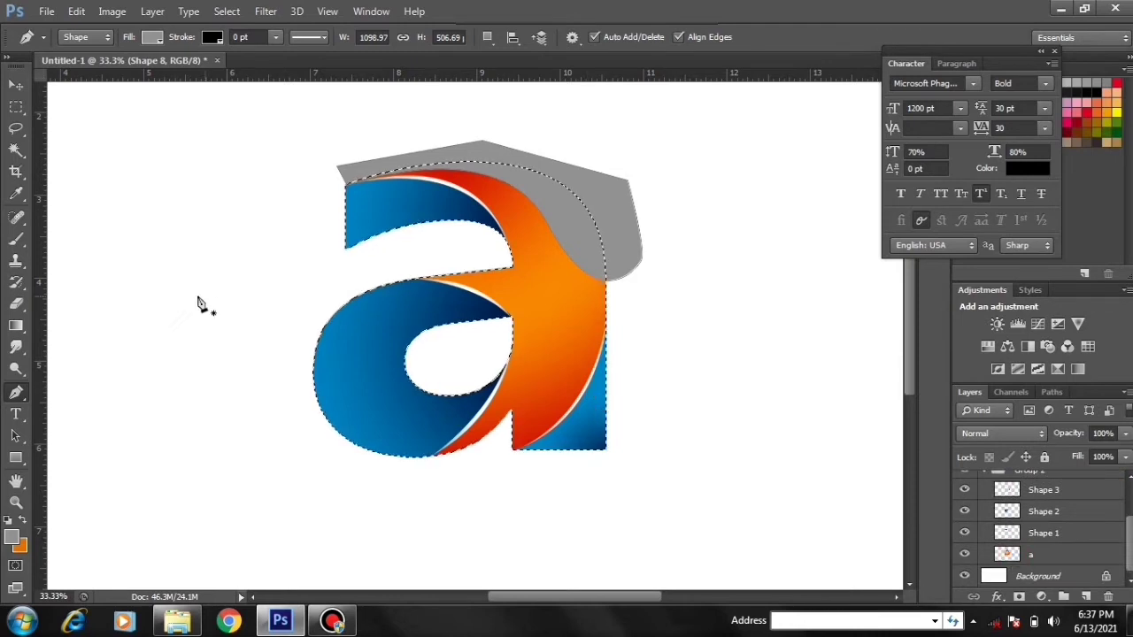
{"action": "left_click", "coordinate": [16, 303]}
{"action": "left_click", "coordinate": [463, 174]}
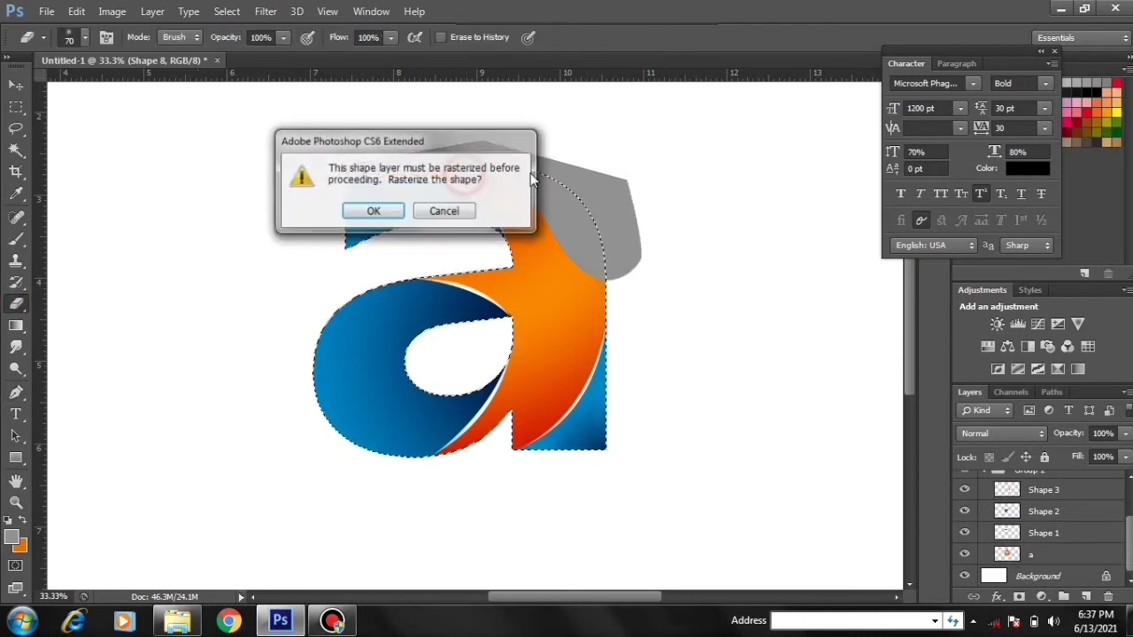
{"action": "left_click", "coordinate": [400, 212]}
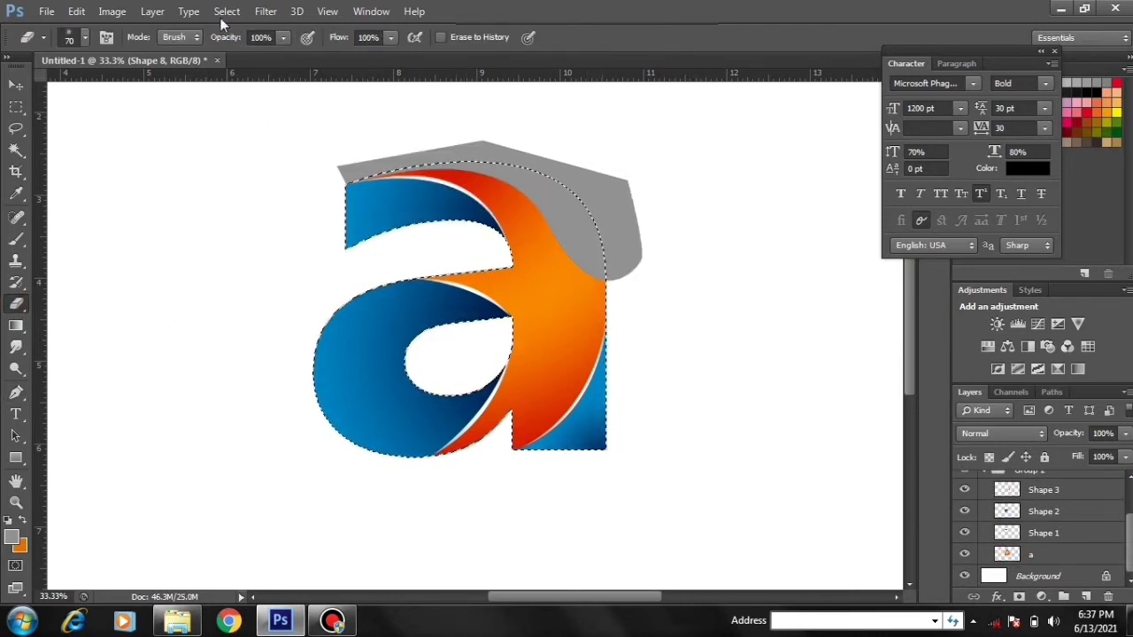
Invert the selection, delete the part of the gray shape outside the letter, and deselect.
{"action": "left_click", "coordinate": [227, 11]}
{"action": "left_click", "coordinate": [252, 77]}
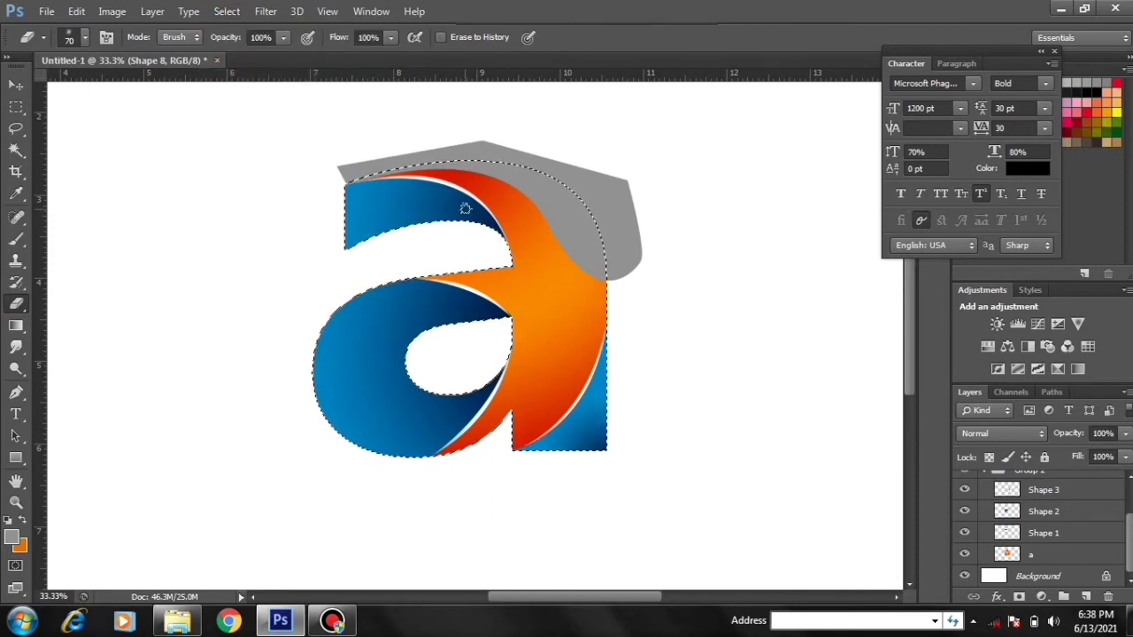
{"action": "left_click", "coordinate": [464, 209]}
{"action": "key", "text": "ctrl+d"}
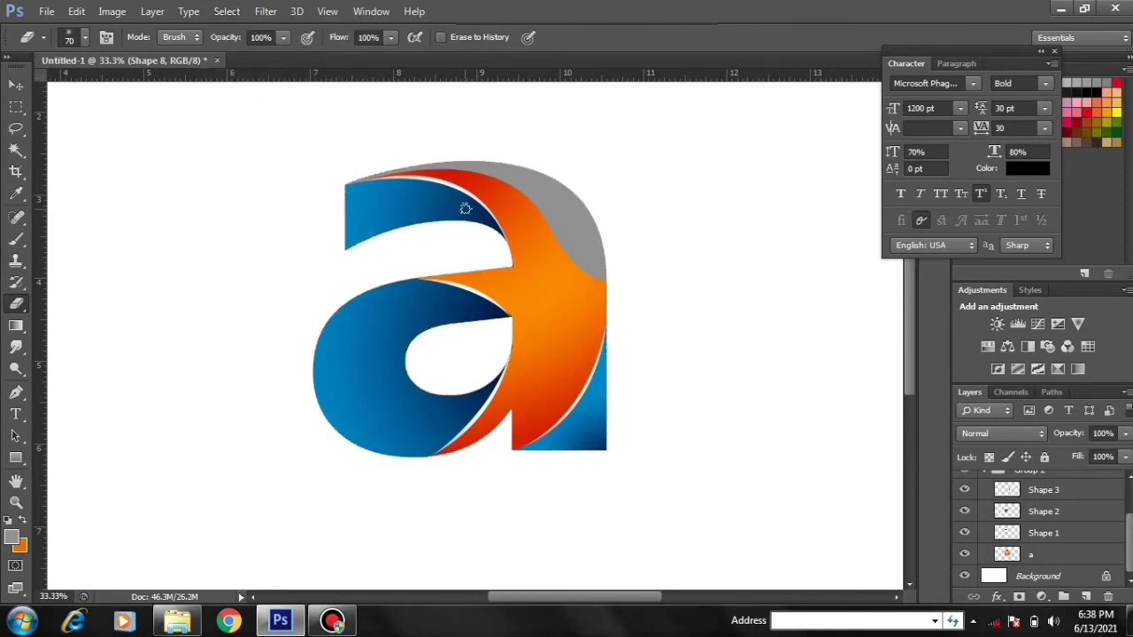
Fill the trimmed Shape 8 with the red-orange-red gradient preset from the arm's tip to the stem's outer edge, and deselect.
{"action": "left_click_drag", "start_coordinate": [1125, 549], "coordinate": [1129, 511]}
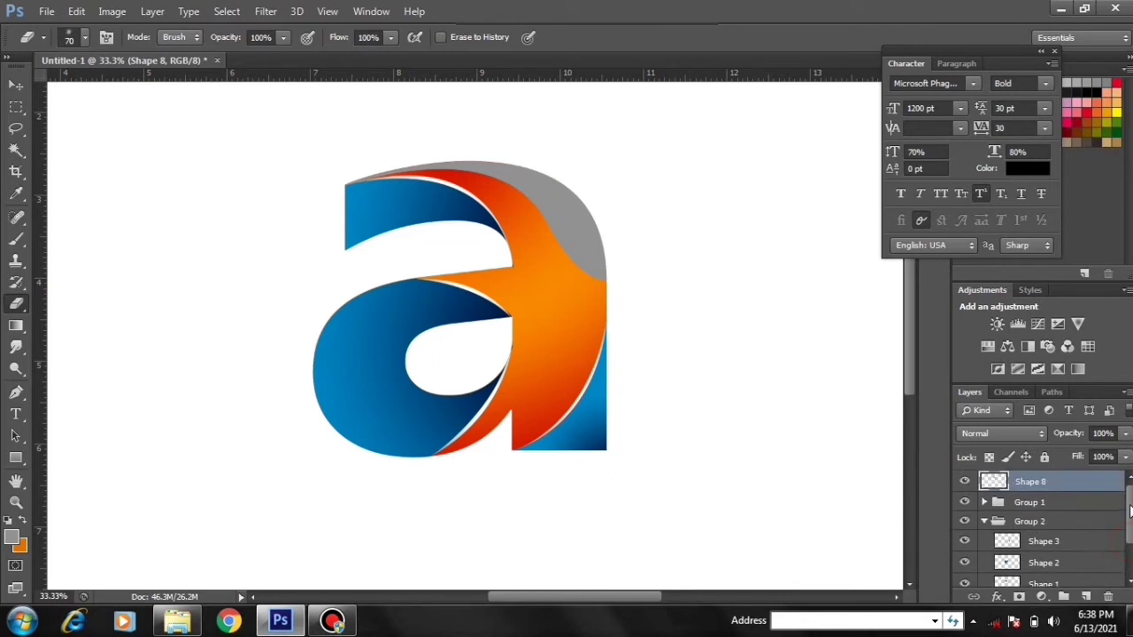
{"action": "left_click", "coordinate": [992, 481], "text": "ctrl"}
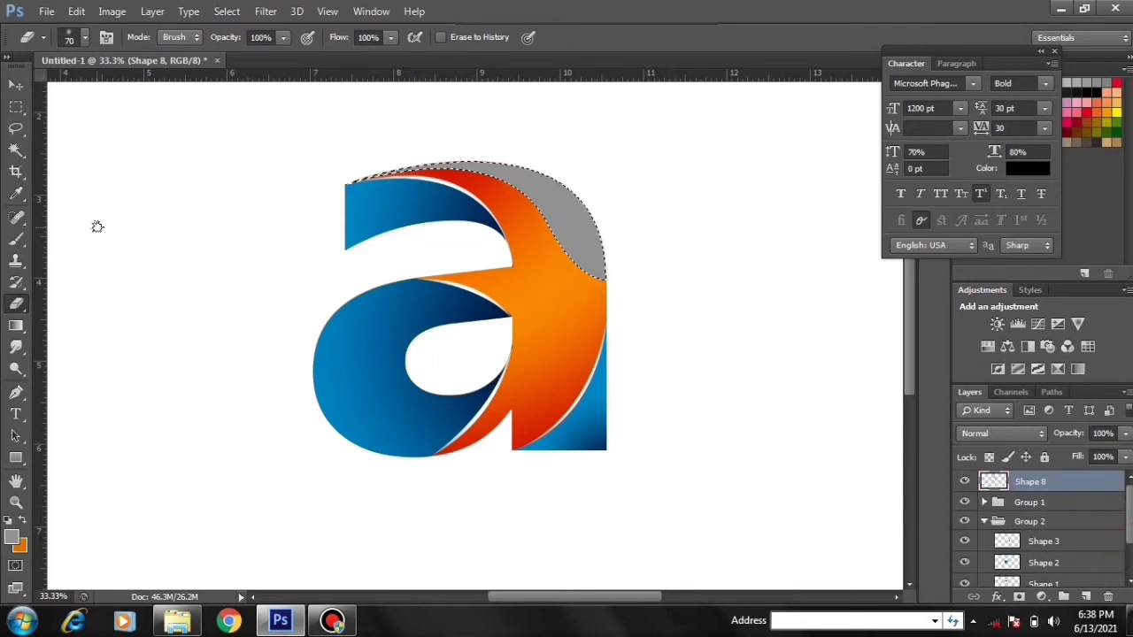
{"action": "left_click", "coordinate": [16, 325]}
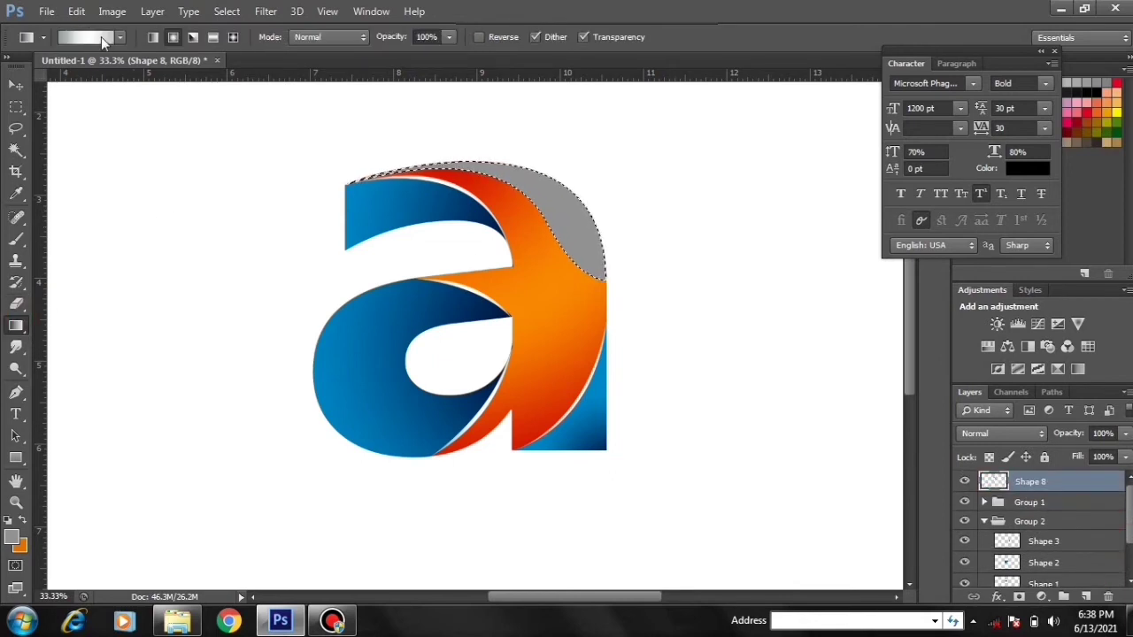
{"action": "left_click", "coordinate": [101, 36]}
{"action": "scroll", "coordinate": [698, 292], "scroll_direction": "down", "scroll_amount": 2}
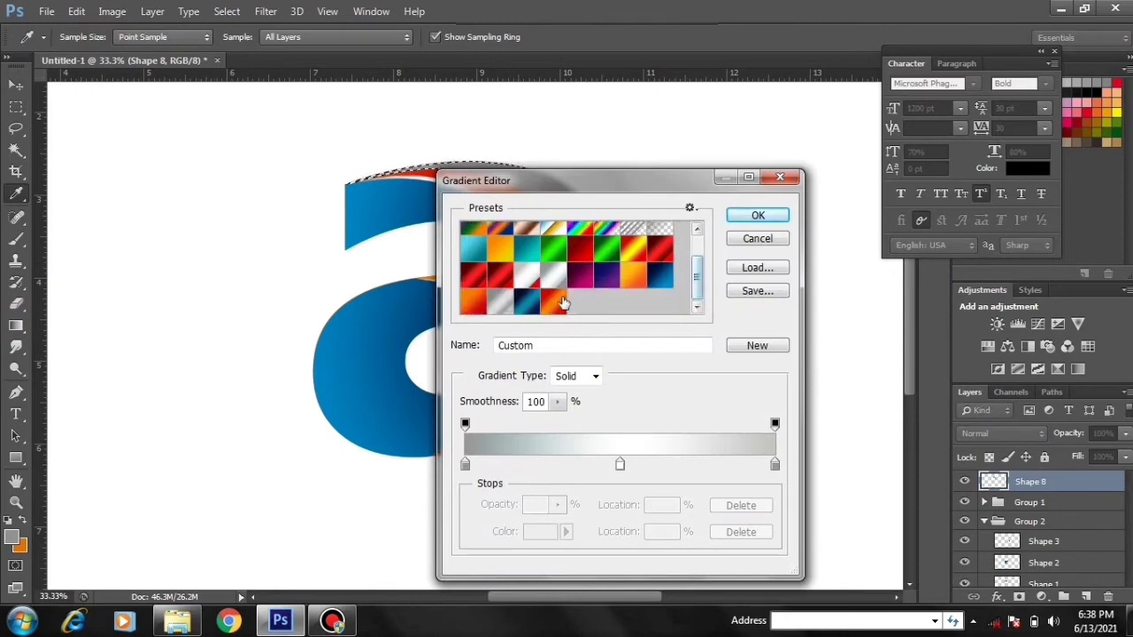
{"action": "left_click", "coordinate": [555, 303]}
{"action": "left_click", "coordinate": [743, 221]}
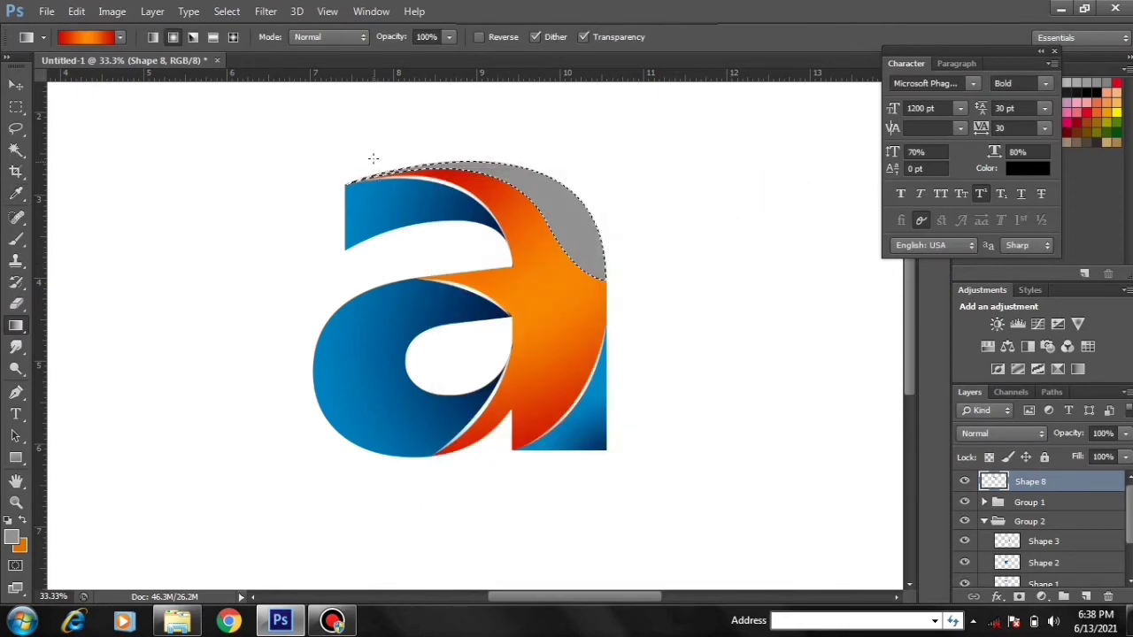
{"action": "left_click_drag", "start_coordinate": [352, 174], "coordinate": [611, 221]}
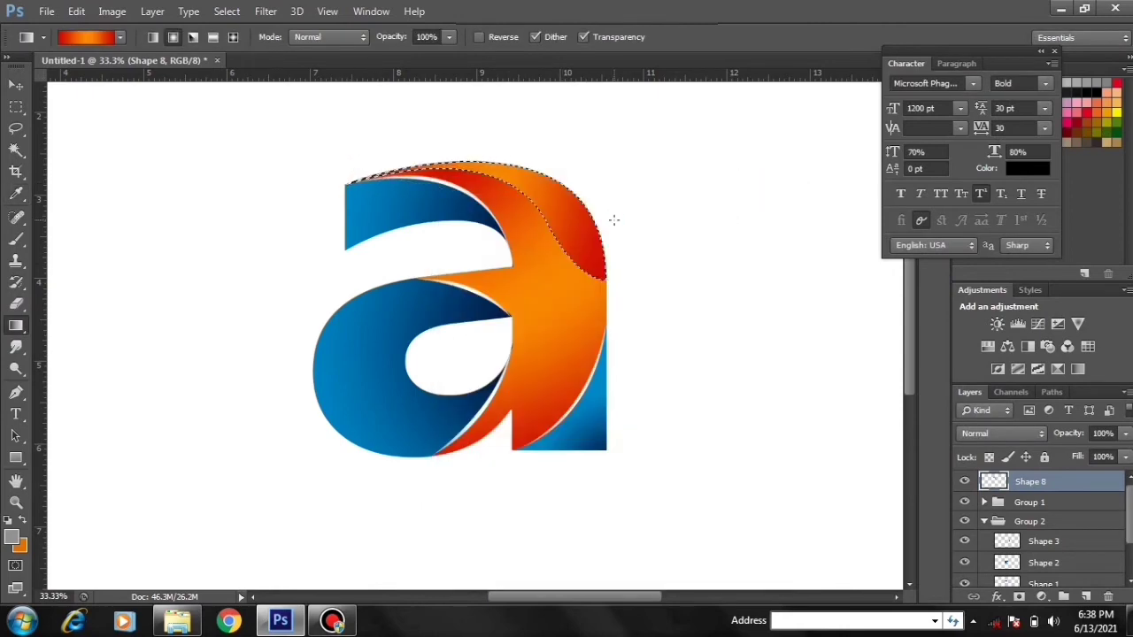
{"action": "key", "text": "ctrl+d"}
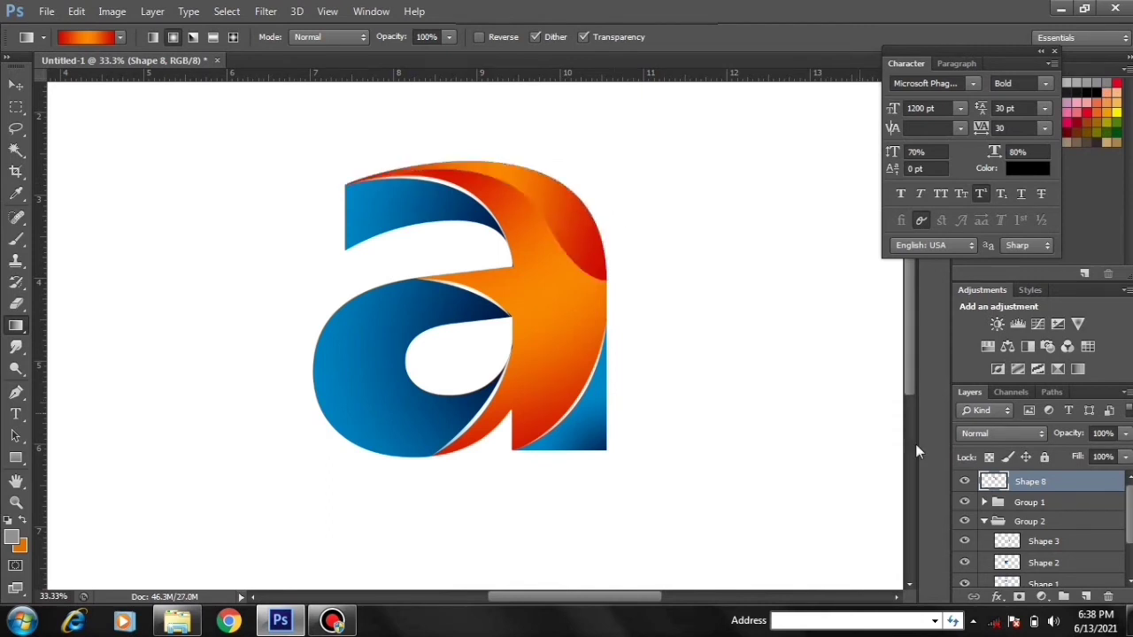
Fade the lower red tip of Shape 8 into the orange stem using the Eraser with a soft round 500 px brush.
{"action": "left_click", "coordinate": [15, 304]}
{"action": "left_click", "coordinate": [85, 37]}
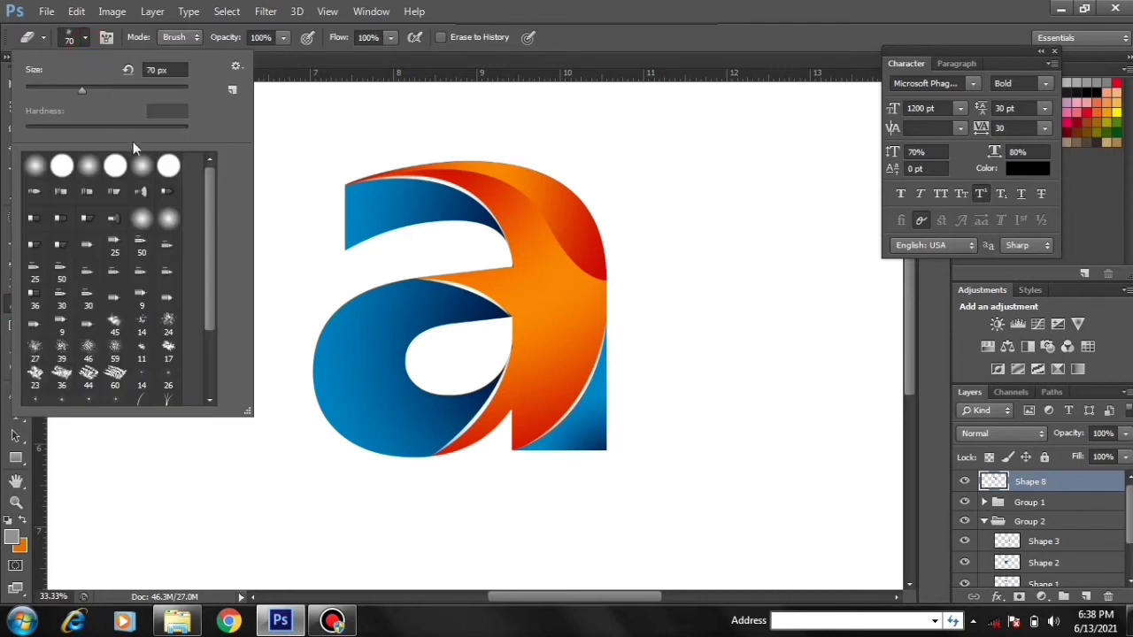
{"action": "left_click", "coordinate": [137, 165]}
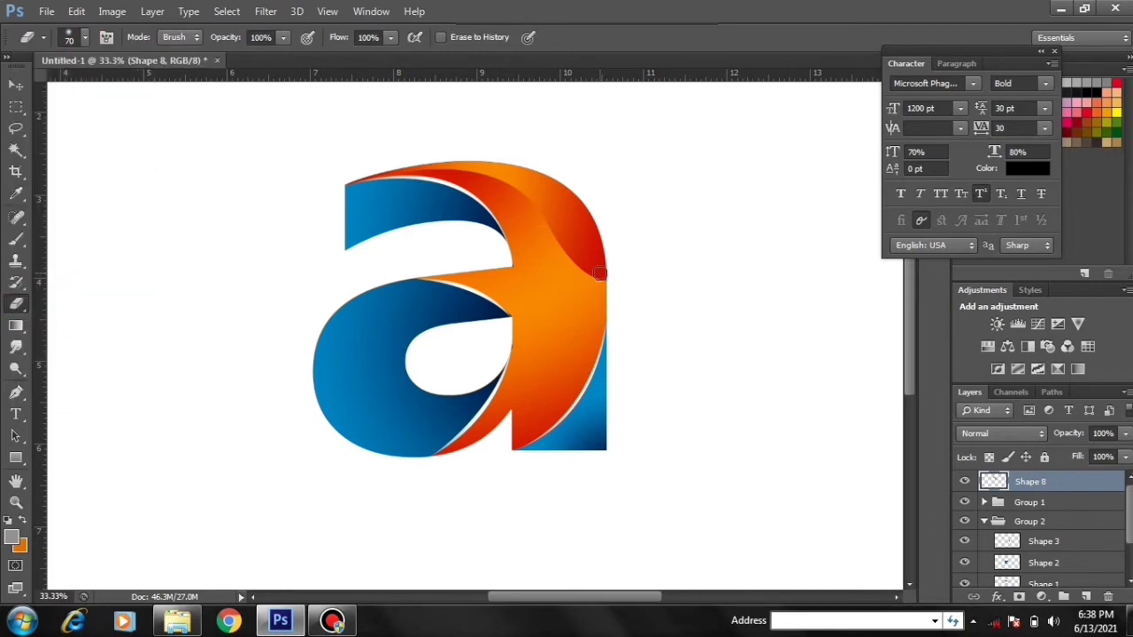
{"action": "key", "text": "bracketright"}
{"action": "key", "text": "bracketright"}
{"action": "key", "text": "bracketright"}
{"action": "key", "text": "bracketright"}
{"action": "key", "text": "bracketright"}
{"action": "key", "text": "bracketright"}
{"action": "key", "text": "bracketright"}
{"action": "key", "text": "bracketright"}
{"action": "key", "text": "bracketright"}
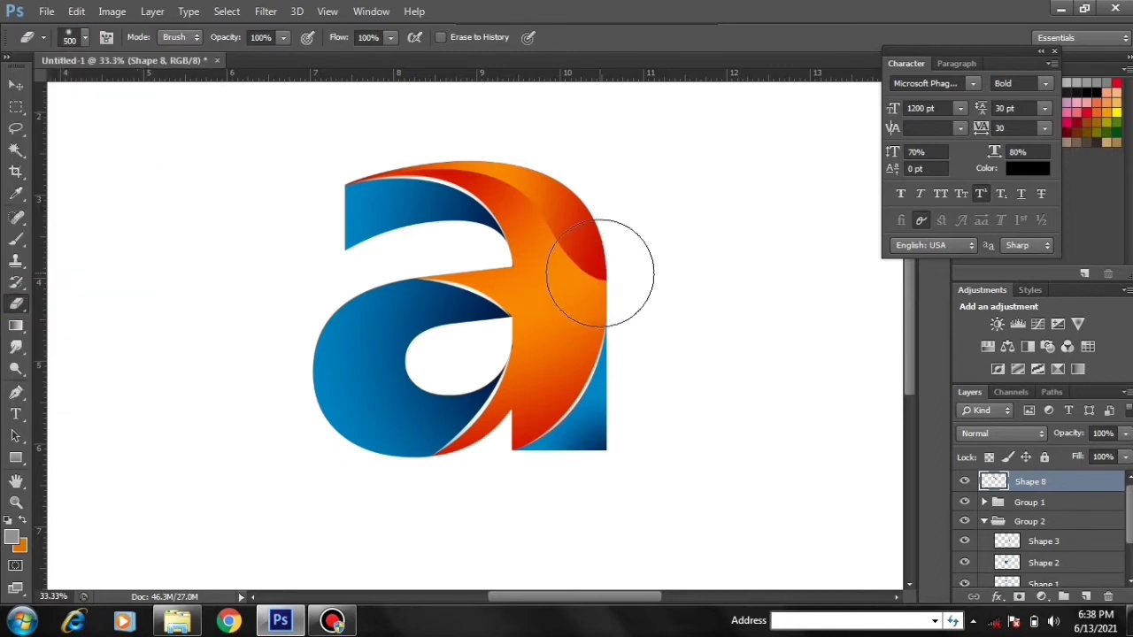
{"action": "left_click", "coordinate": [609, 280]}
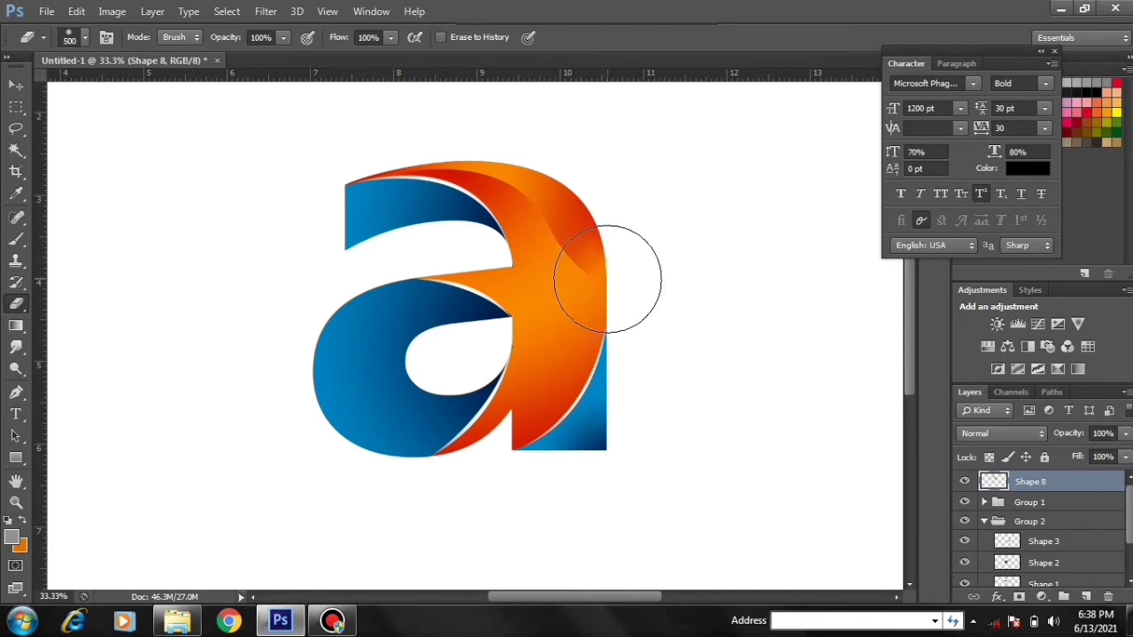
Erase the remaining red of Shape 8 on the upper stem with the soft 500 px Eraser until the fold blends into the orange.
{"action": "left_click", "coordinate": [608, 278]}
{"action": "left_click", "coordinate": [584, 299]}
{"action": "left_click", "coordinate": [577, 293]}
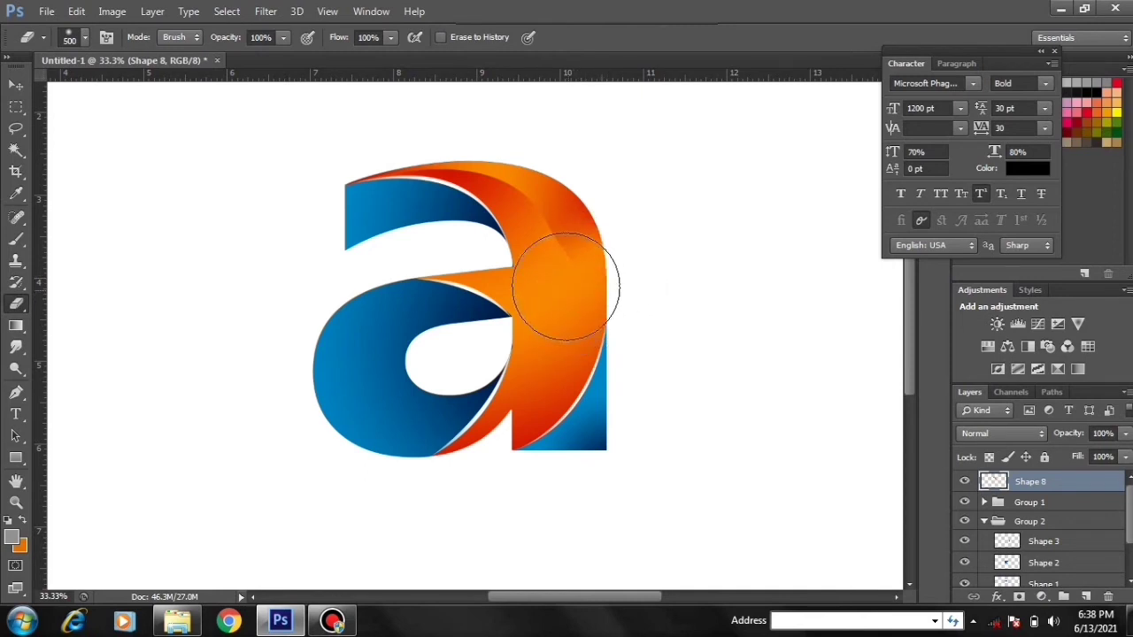
{"action": "left_click", "coordinate": [565, 275]}
{"action": "left_click", "coordinate": [564, 275]}
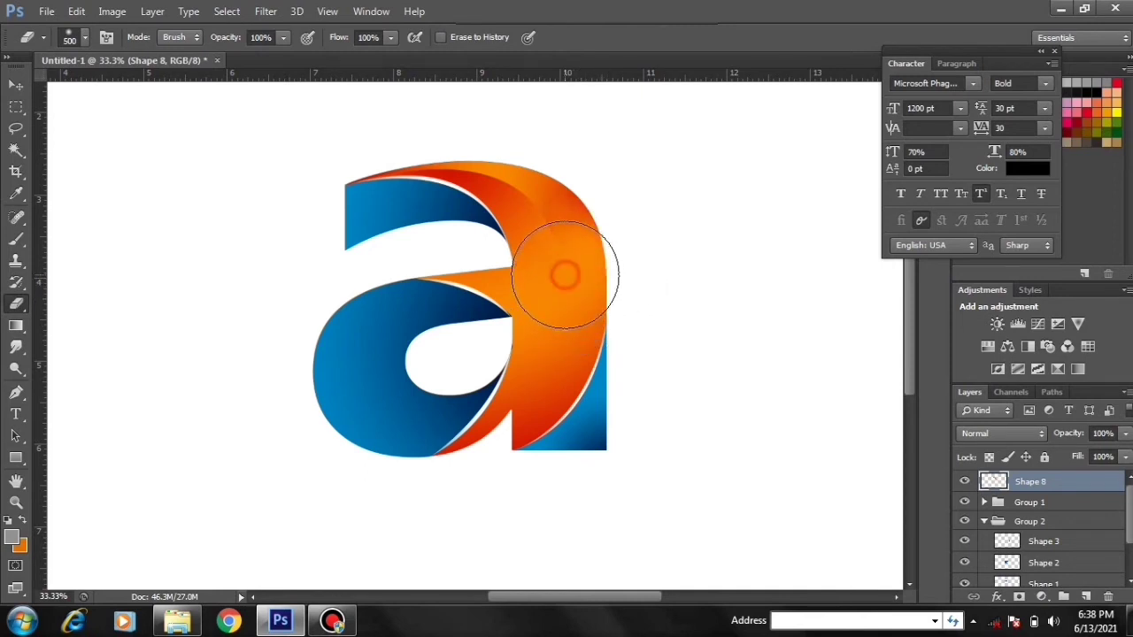
{"action": "left_click", "coordinate": [571, 277]}
{"action": "left_click", "coordinate": [572, 289]}
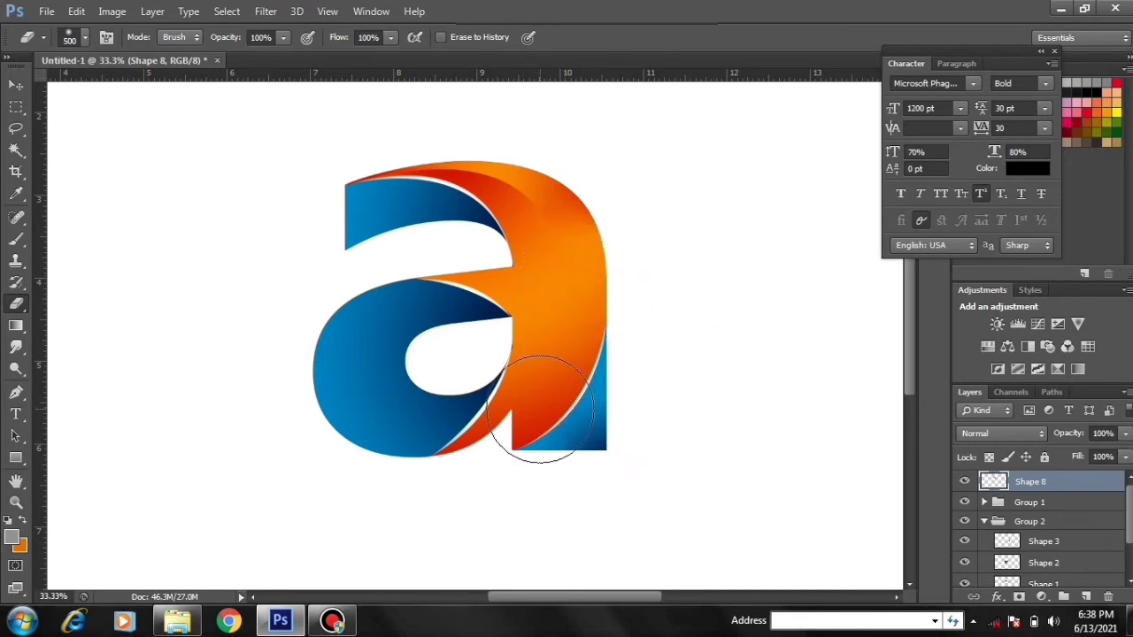
Draw a closed gray five-point Pen shape, about 306 by 654 px, over the outer half of the lower stem, extending beyond the letter.
{"action": "left_click", "coordinate": [16, 392]}
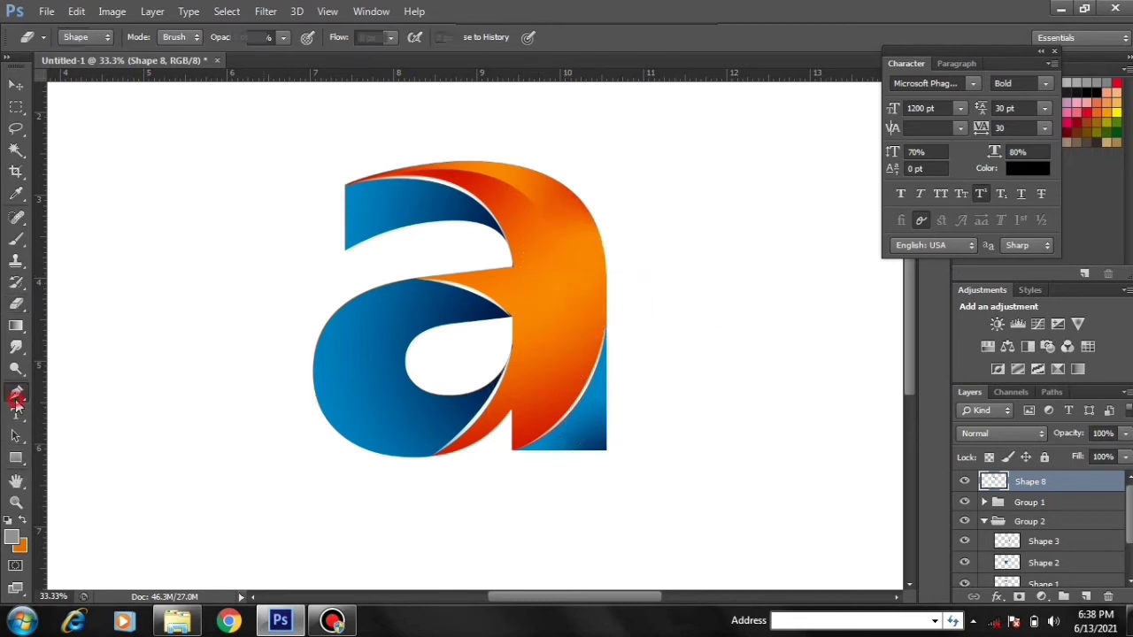
{"action": "scroll", "coordinate": [549, 452], "scroll_direction": "up", "scroll_amount": 2}
{"action": "left_click", "coordinate": [560, 479]}
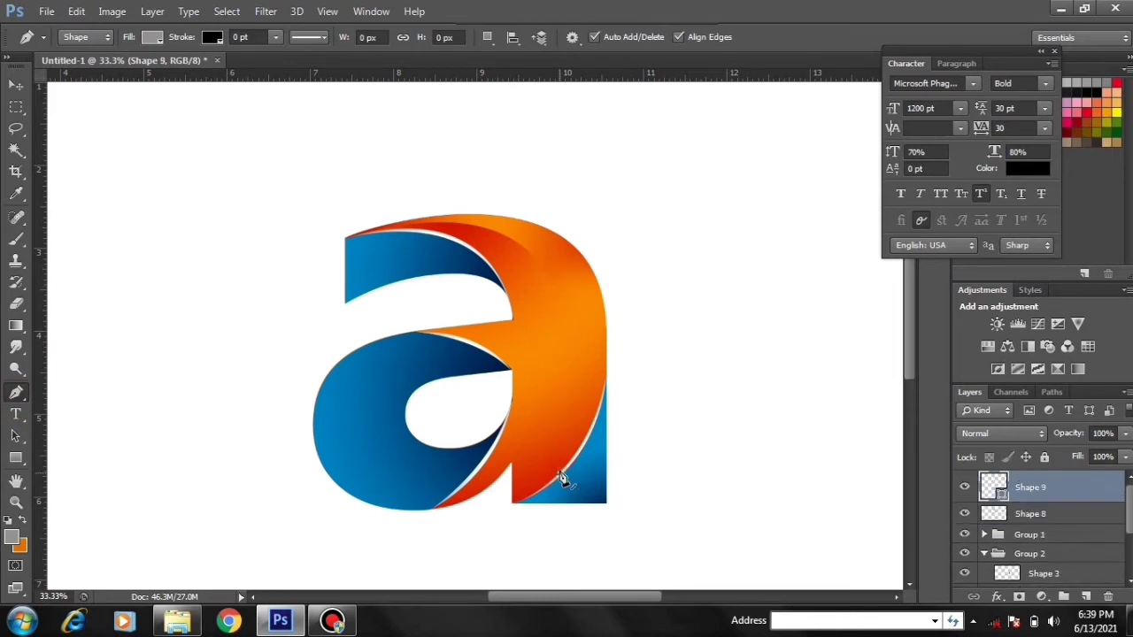
{"action": "left_click", "coordinate": [563, 348]}
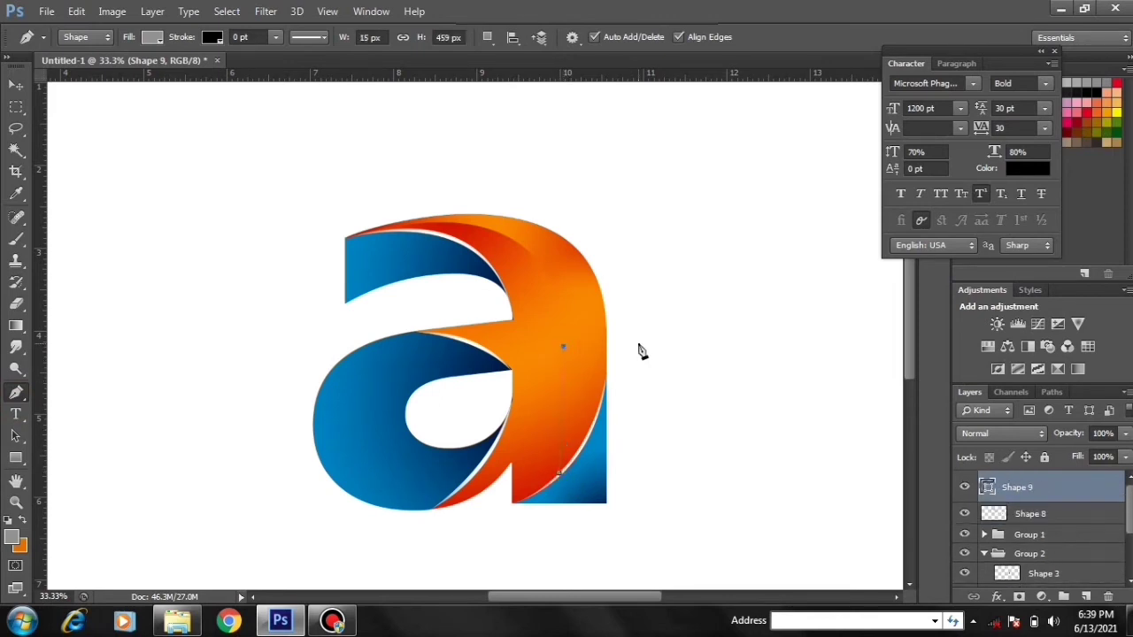
{"action": "left_click", "coordinate": [638, 345]}
{"action": "left_click", "coordinate": [643, 490]}
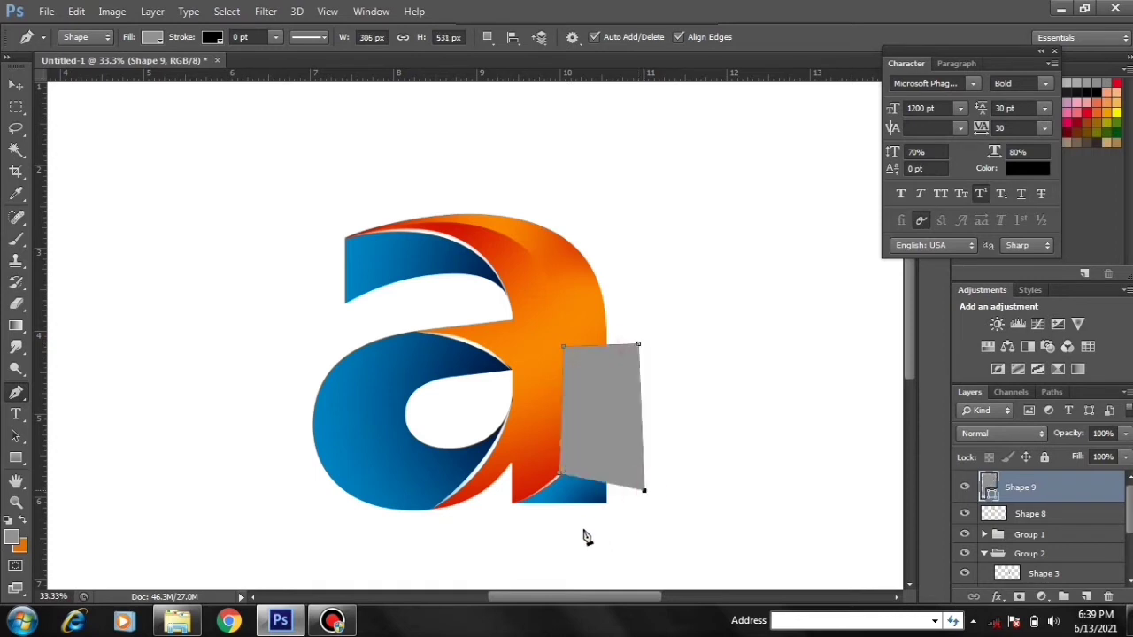
{"action": "left_click", "coordinate": [576, 528]}
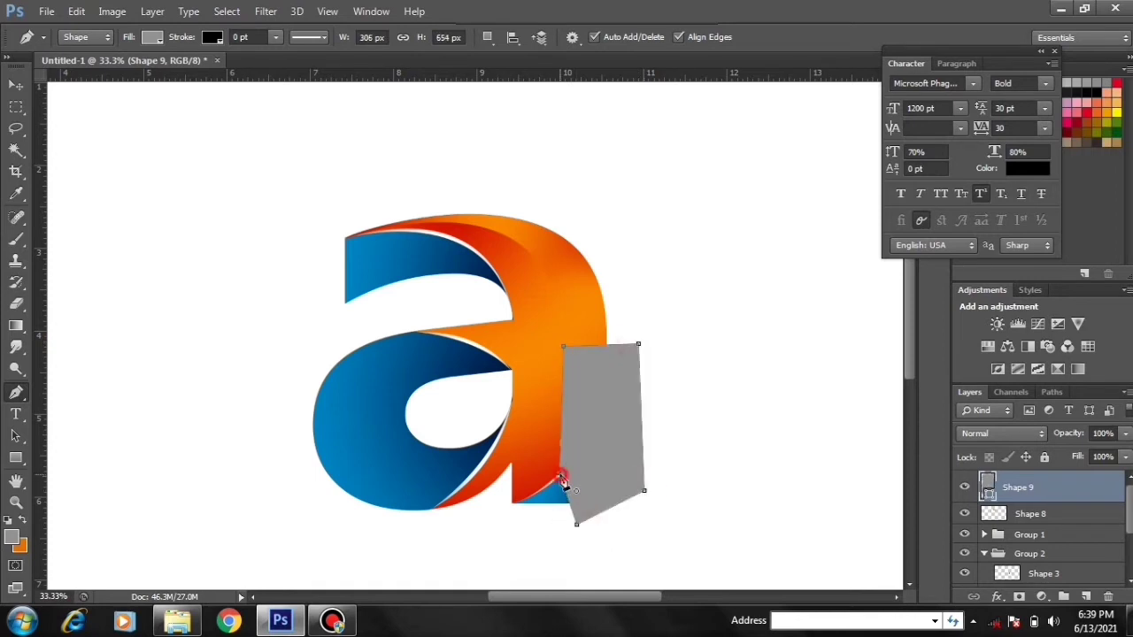
{"action": "left_click", "coordinate": [562, 481]}
Trim Shape 9 to the outline of the "a" layer by inverting that selection, rasterizing the shape and deleting the excess, and deselect.
{"action": "left_click_drag", "start_coordinate": [1129, 522], "coordinate": [1129, 559]}
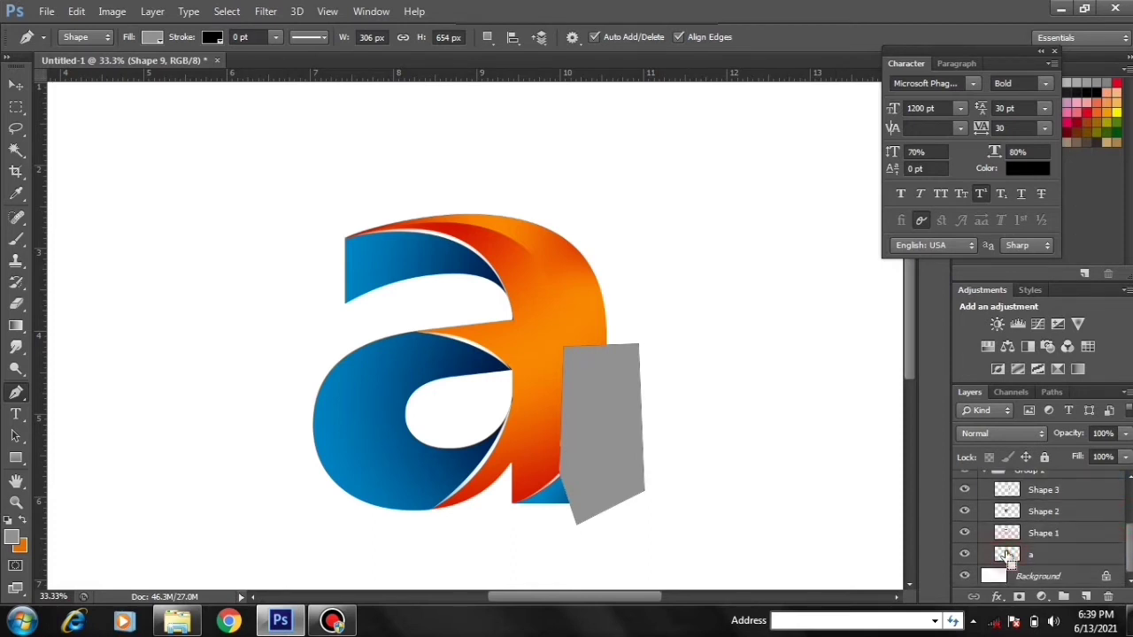
{"action": "left_click", "coordinate": [1006, 555], "text": "ctrl"}
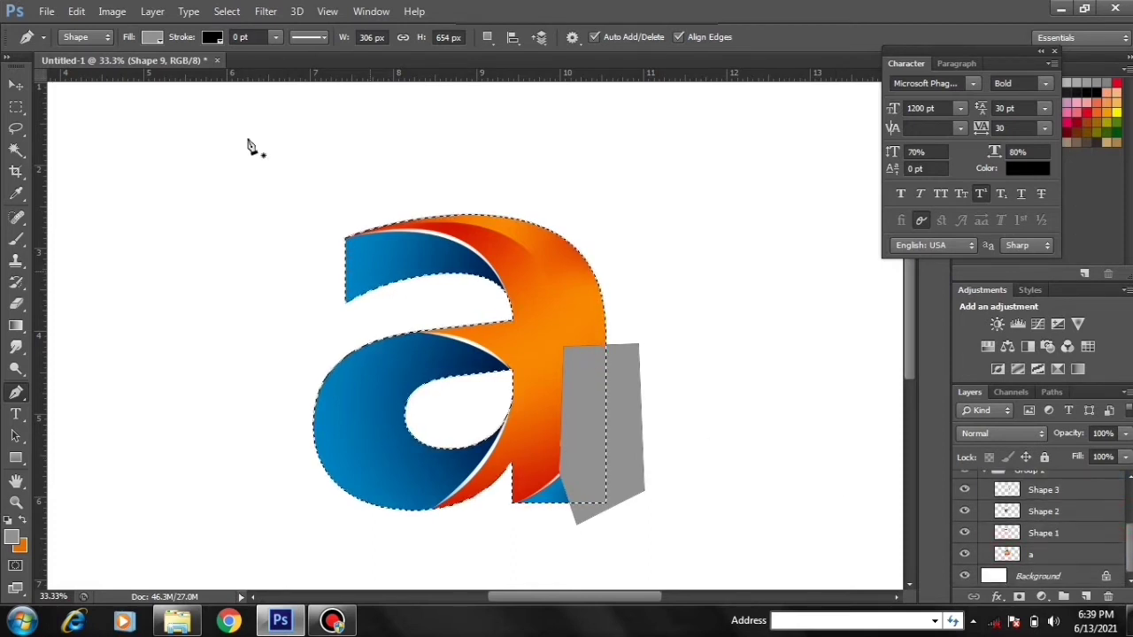
{"action": "left_click", "coordinate": [223, 11]}
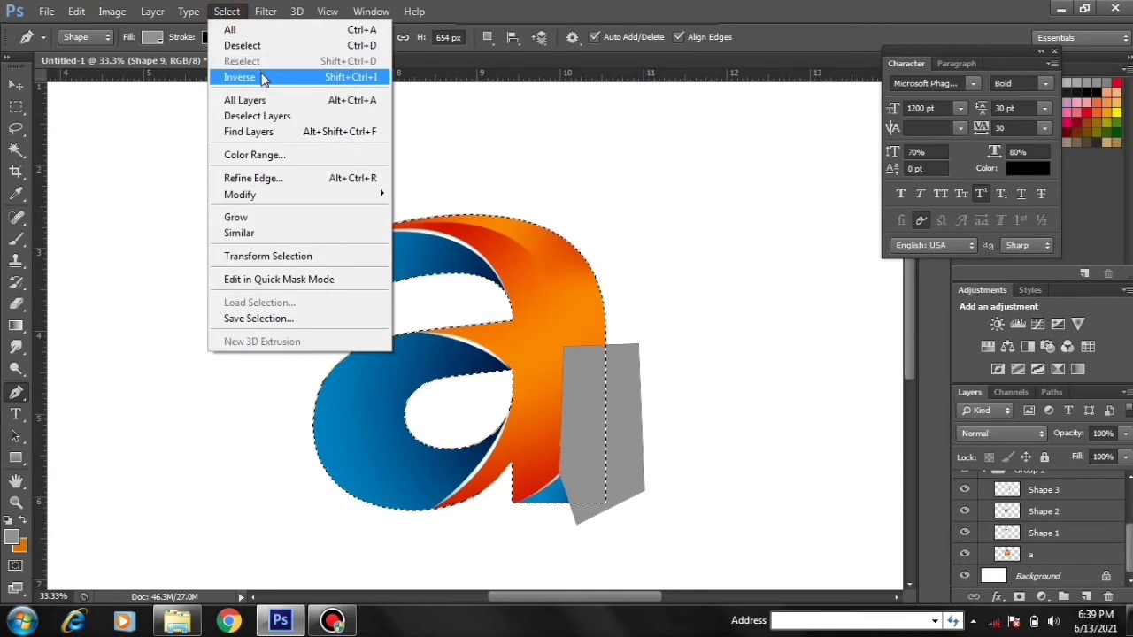
{"action": "left_click", "coordinate": [262, 78]}
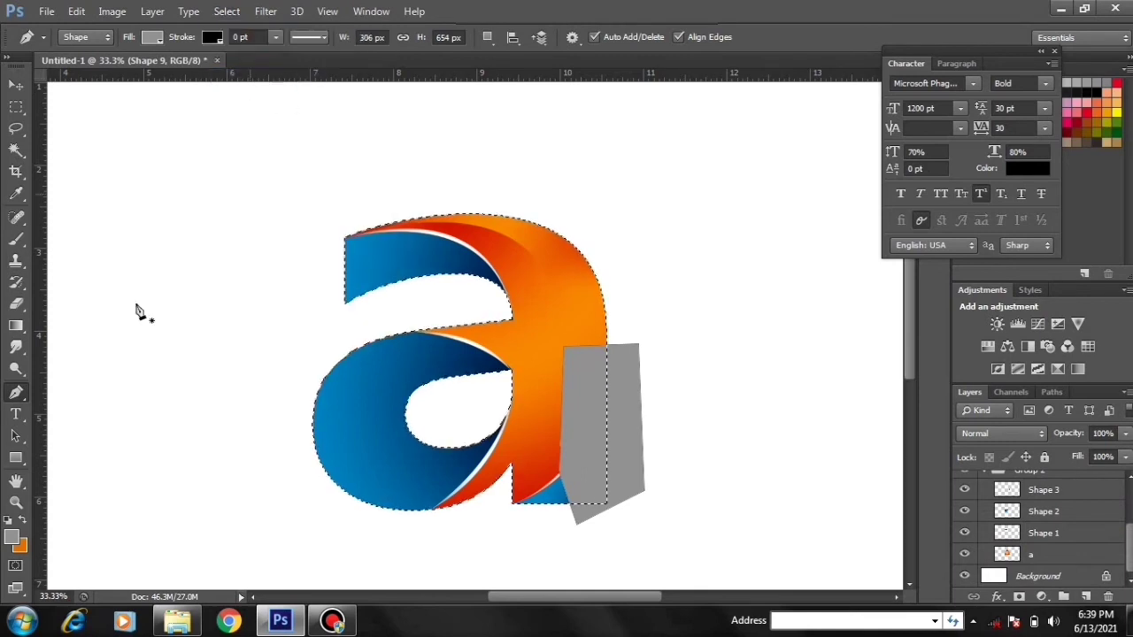
{"action": "left_click", "coordinate": [17, 303]}
{"action": "left_click", "coordinate": [574, 375]}
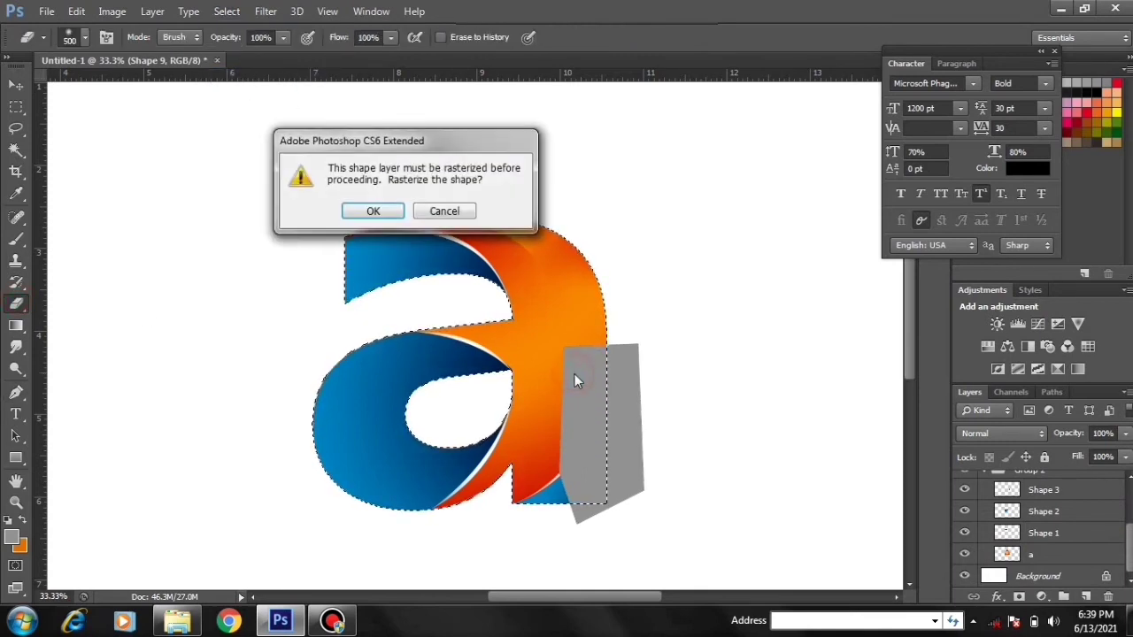
{"action": "left_click", "coordinate": [394, 212]}
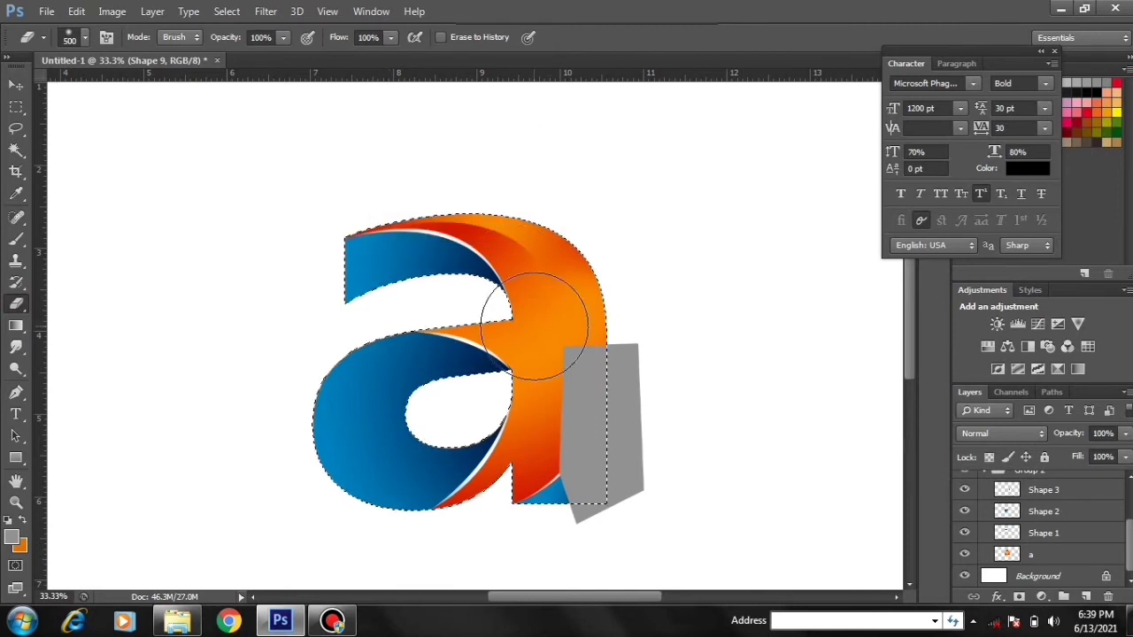
{"action": "key", "text": "Delete"}
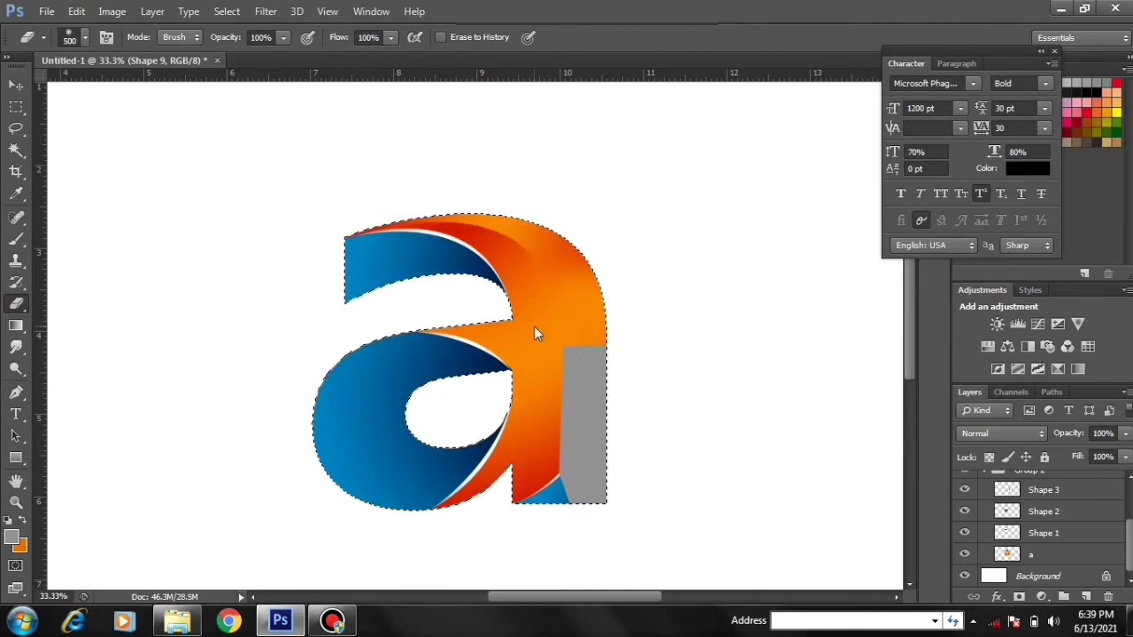
{"action": "key", "text": "ctrl+d"}
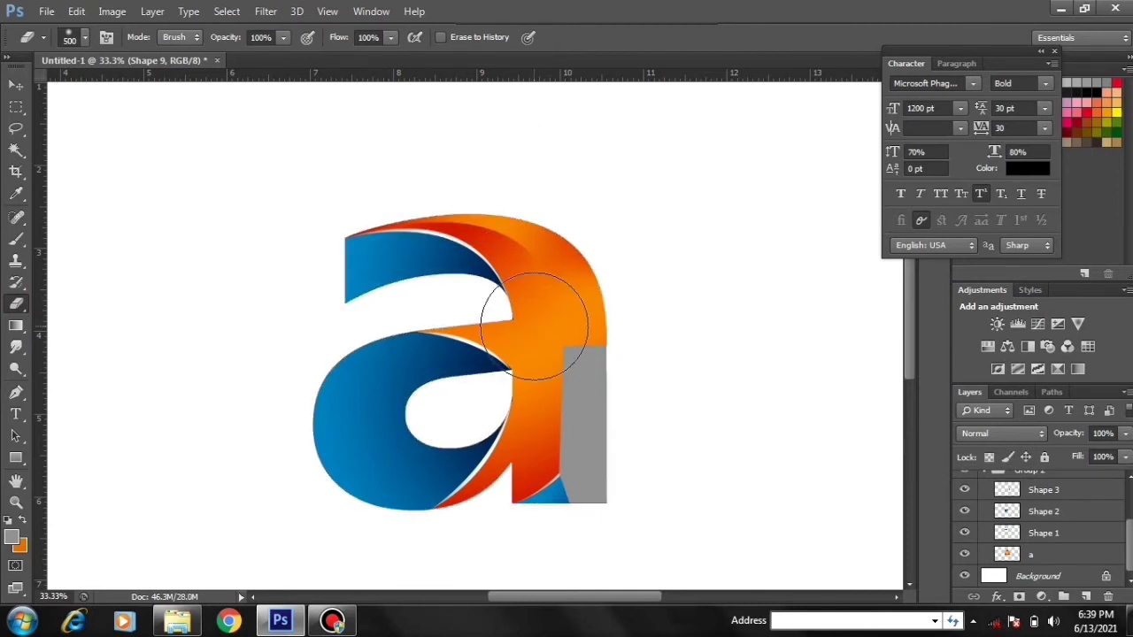
Move the Shape 9 layer into Group 2, between Shape 2 and Shape 1, beneath the blue corner of the stem.
{"action": "scroll", "coordinate": [1036, 531], "scroll_direction": "up", "scroll_amount": 3}
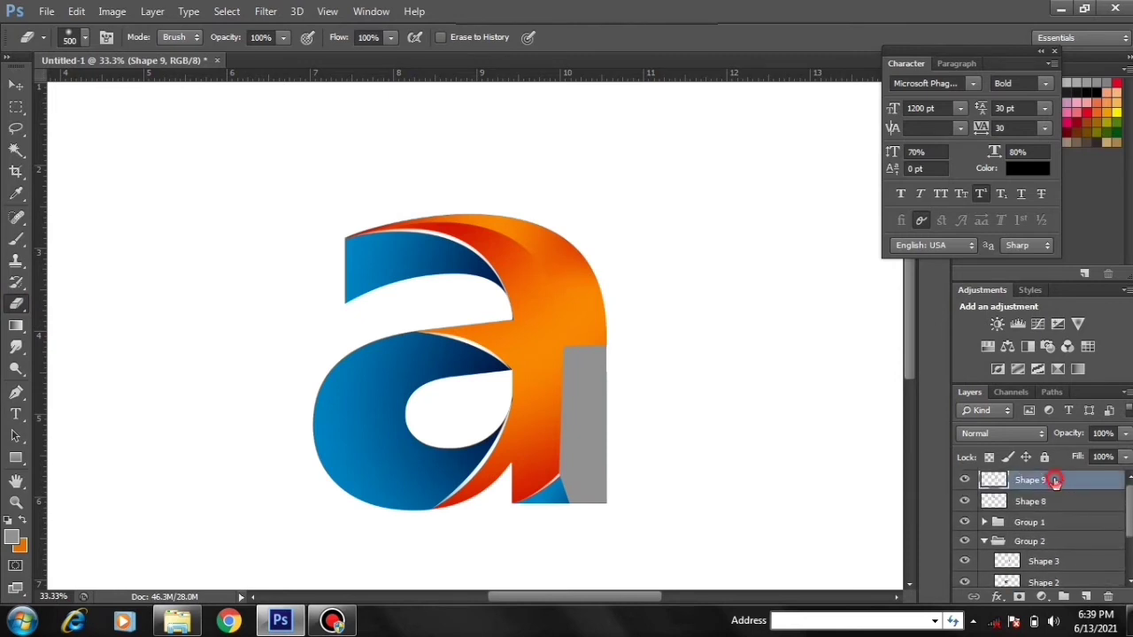
{"action": "left_click_drag", "start_coordinate": [1054, 480], "coordinate": [1067, 551]}
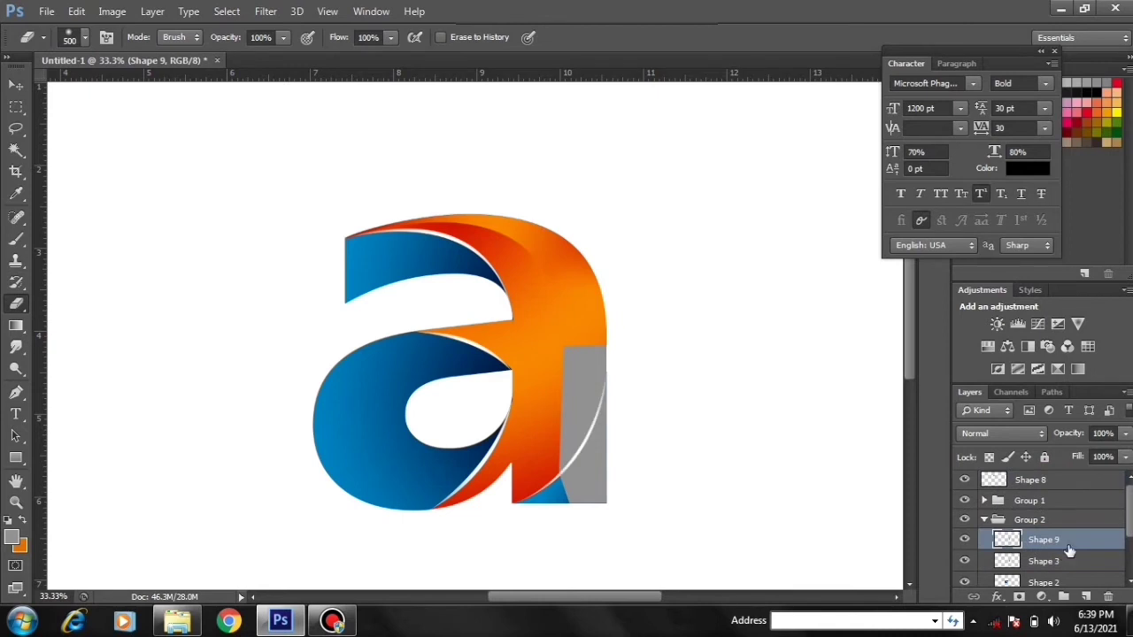
{"action": "scroll", "coordinate": [1036, 531], "scroll_direction": "down", "scroll_amount": 2}
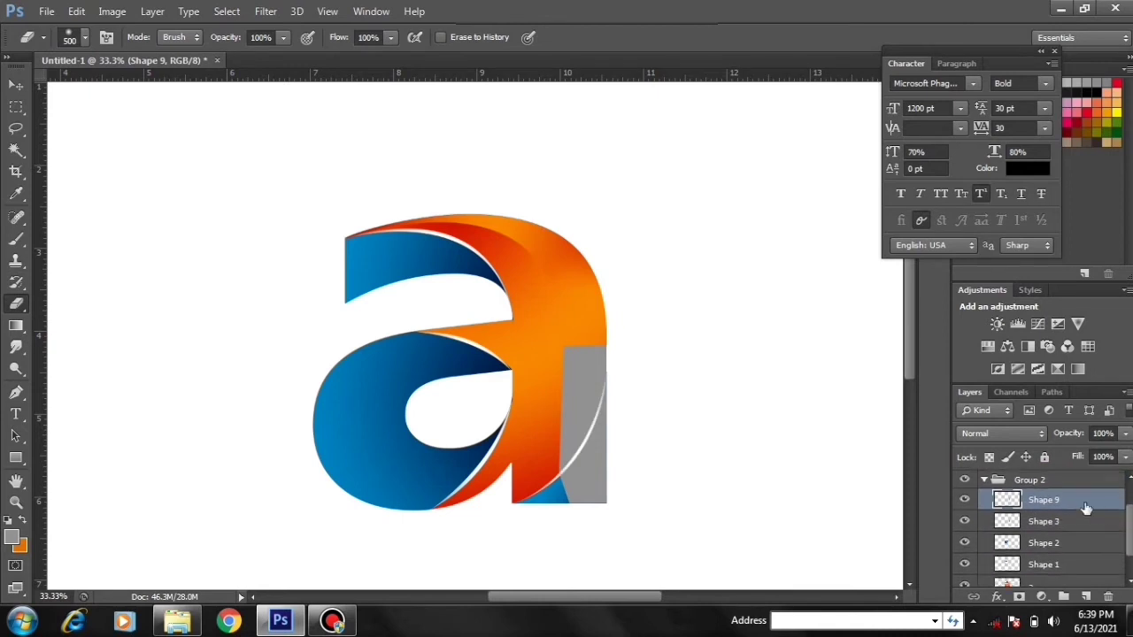
{"action": "left_click_drag", "start_coordinate": [1071, 503], "coordinate": [1076, 552]}
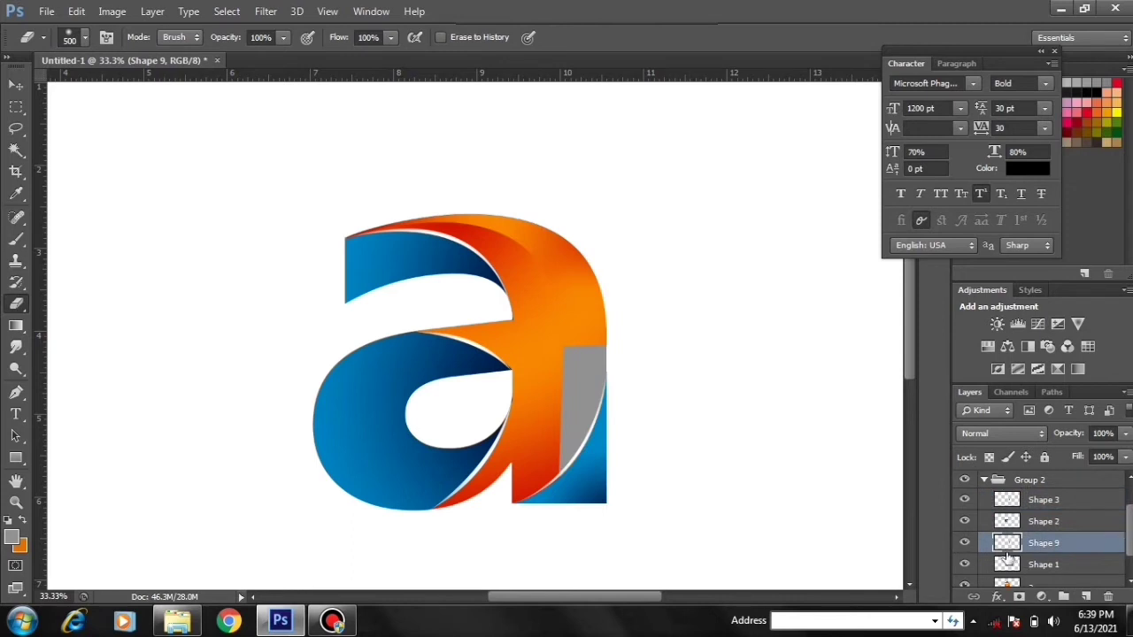
Fill the outline of Shape 9 with the red-orange-red gradient from above its upper edge down past the stem's base, and deselect.
{"action": "left_click", "coordinate": [1003, 544], "text": "ctrl"}
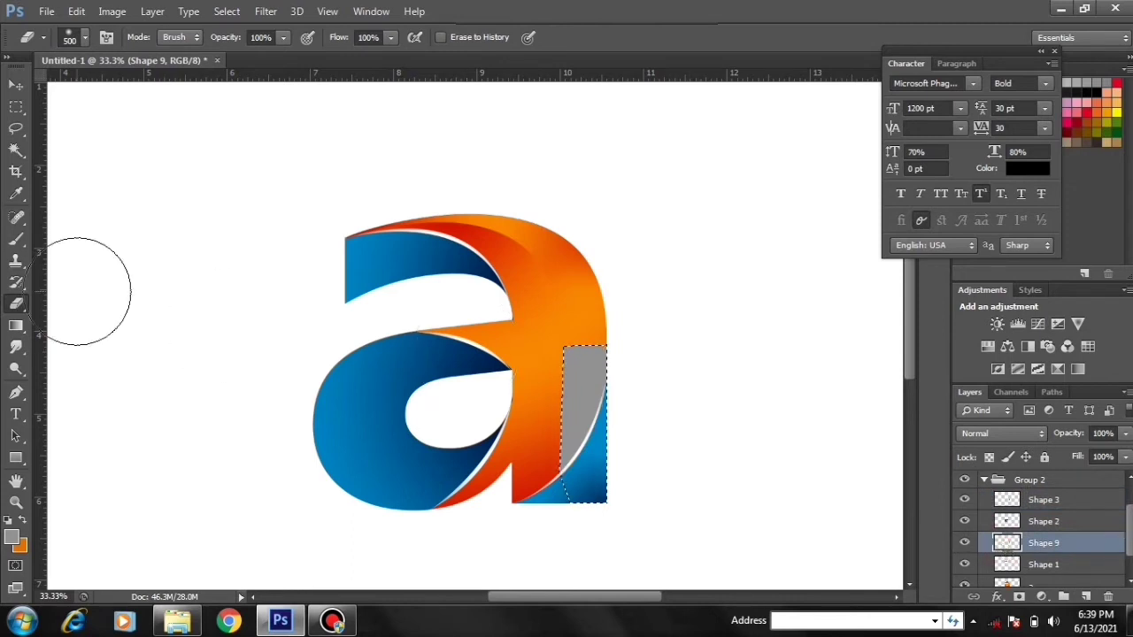
{"action": "left_click", "coordinate": [17, 326]}
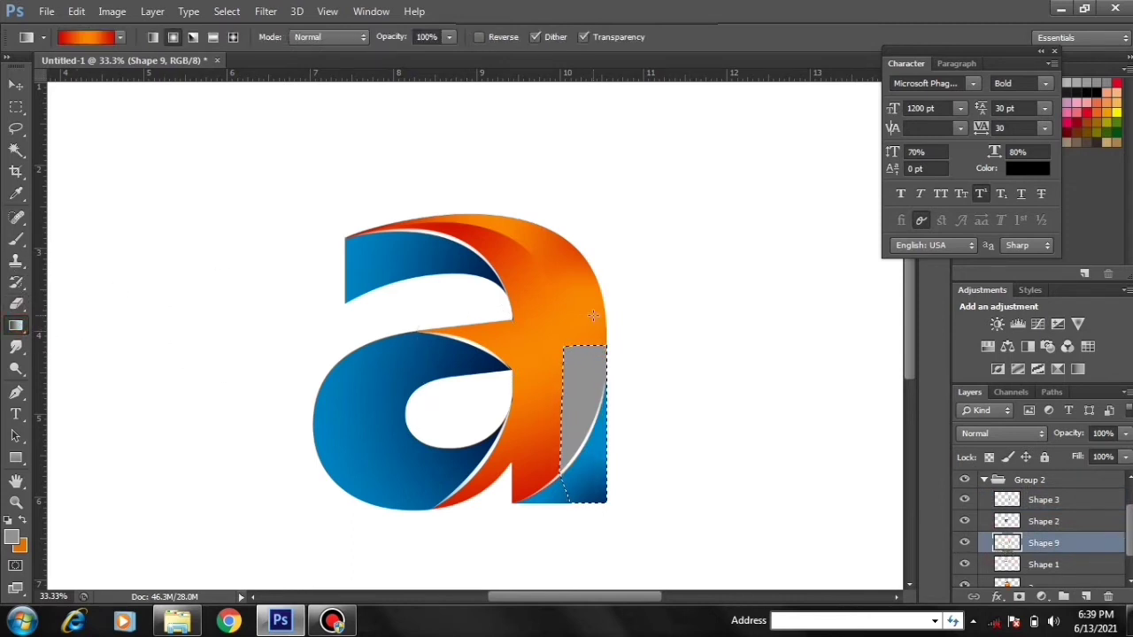
{"action": "left_click_drag", "start_coordinate": [587, 313], "coordinate": [578, 511]}
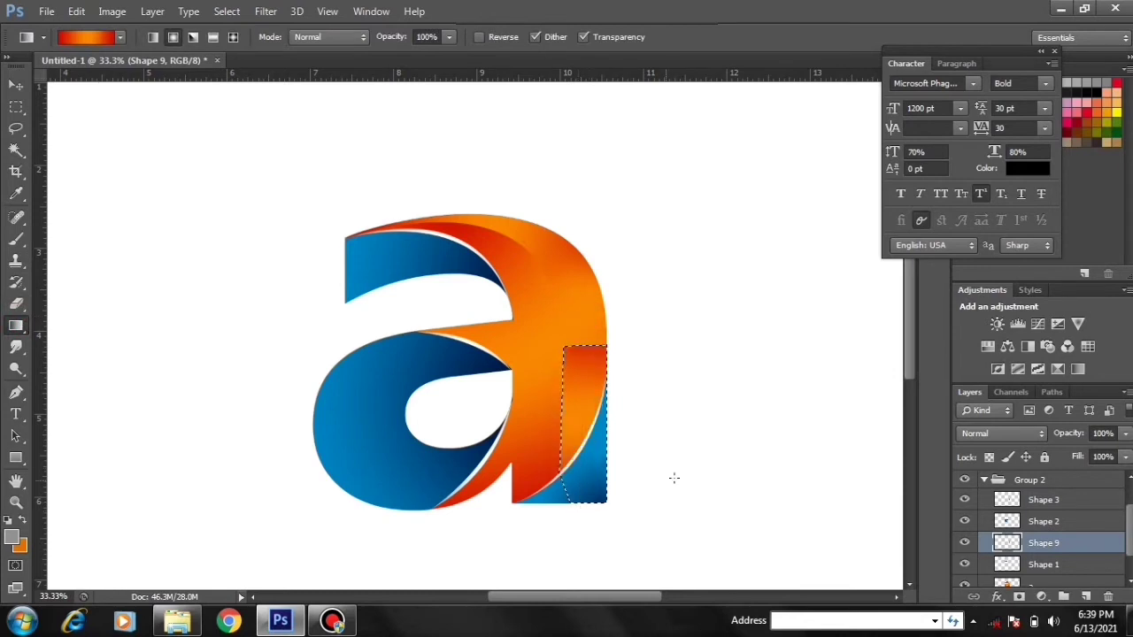
{"action": "key", "text": "ctrl+d"}
Fade the upper red edge of Shape 9 into the orange stem using the Eraser with the soft 500 px brush.
{"action": "left_click", "coordinate": [17, 303]}
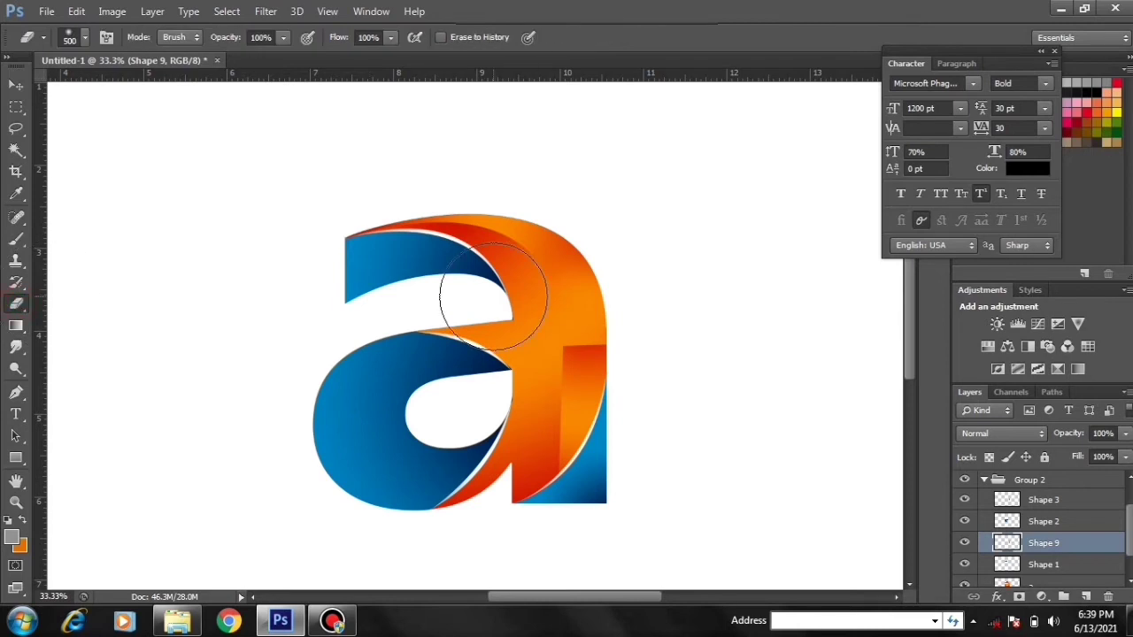
{"action": "left_click", "coordinate": [593, 310]}
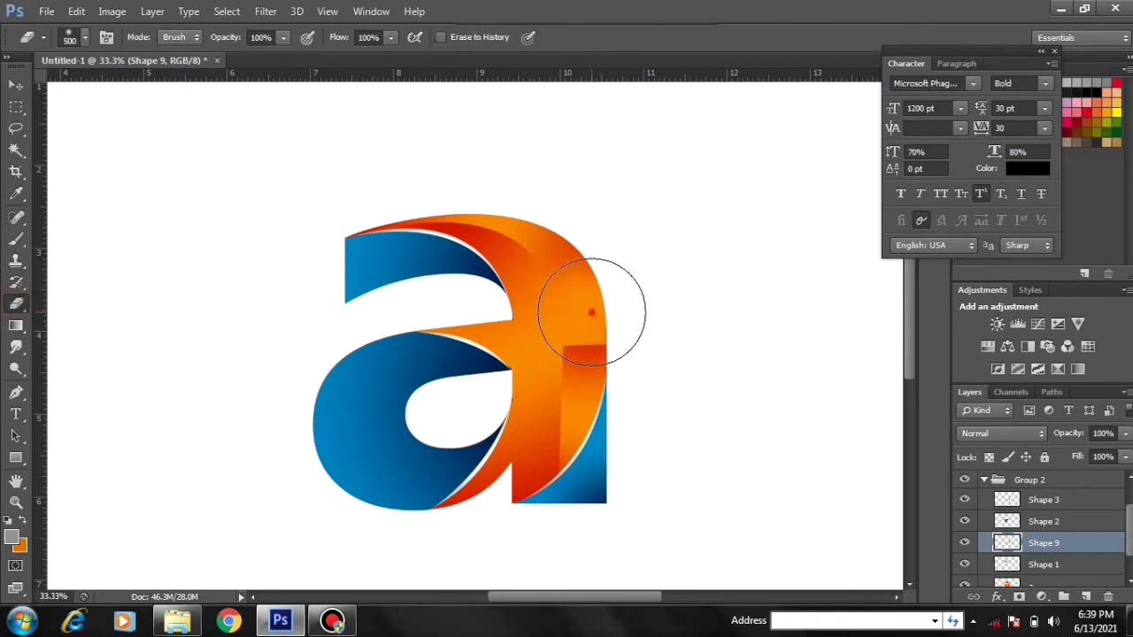
{"action": "left_click", "coordinate": [592, 311]}
{"action": "left_click", "coordinate": [591, 311]}
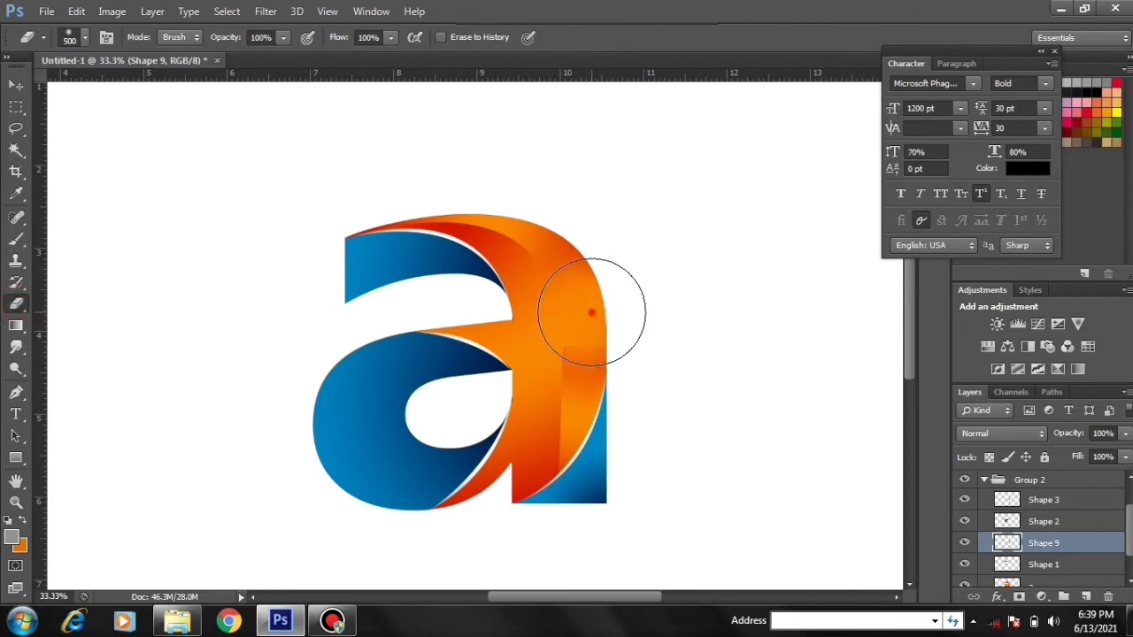
{"action": "left_click", "coordinate": [591, 312]}
{"action": "left_click", "coordinate": [591, 312]}
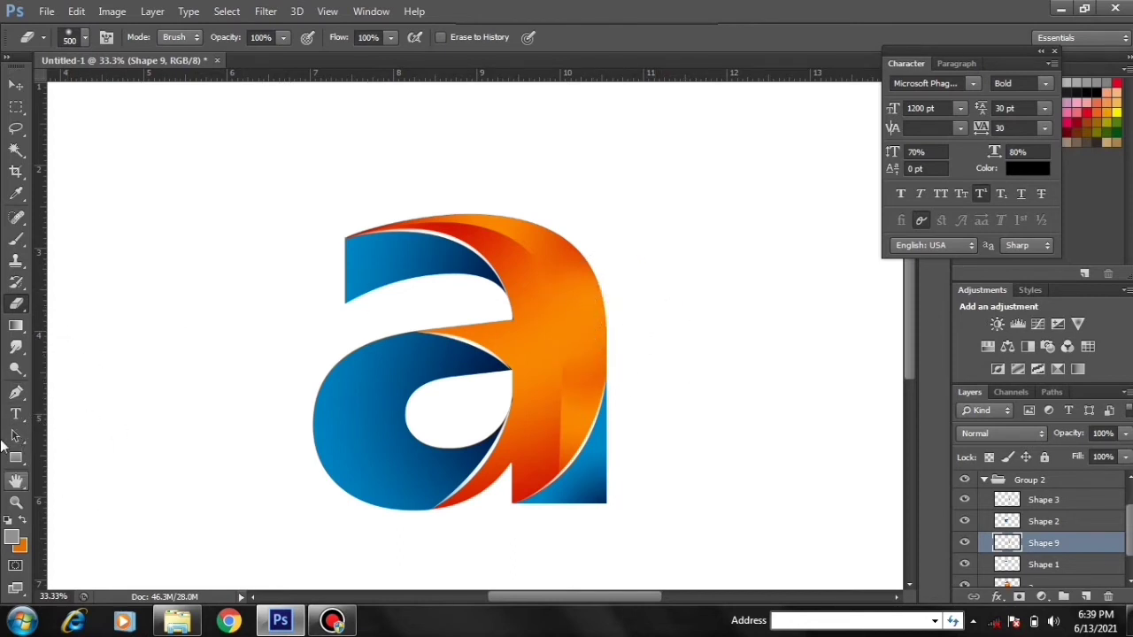
Draw a thin curved gray highlight, about 168 by 336 px, just inside the outer edge of the orange arch with the Pen tool.
{"action": "left_click", "coordinate": [17, 394]}
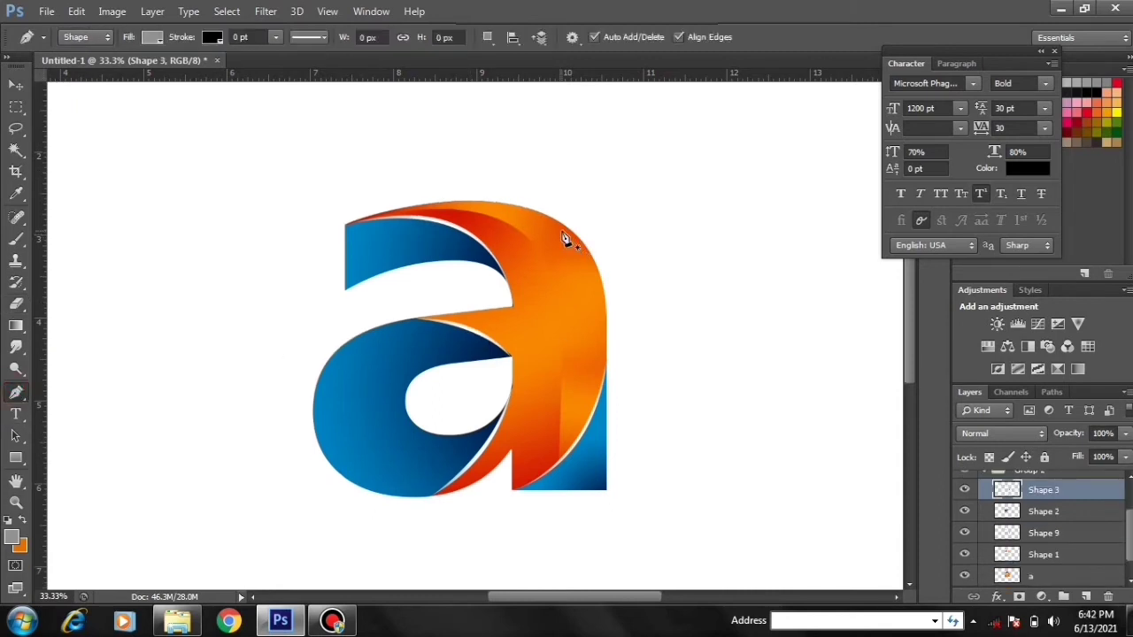
{"action": "left_click", "coordinate": [562, 232]}
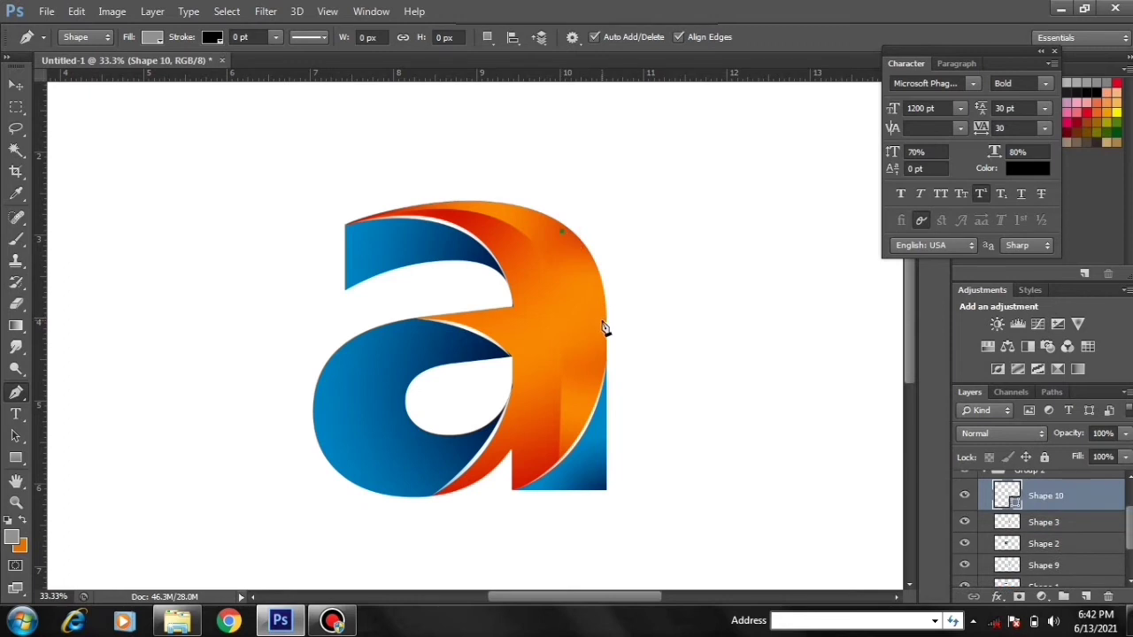
{"action": "left_click", "coordinate": [603, 330]}
{"action": "left_click_drag", "start_coordinate": [602, 383], "coordinate": [602, 392]}
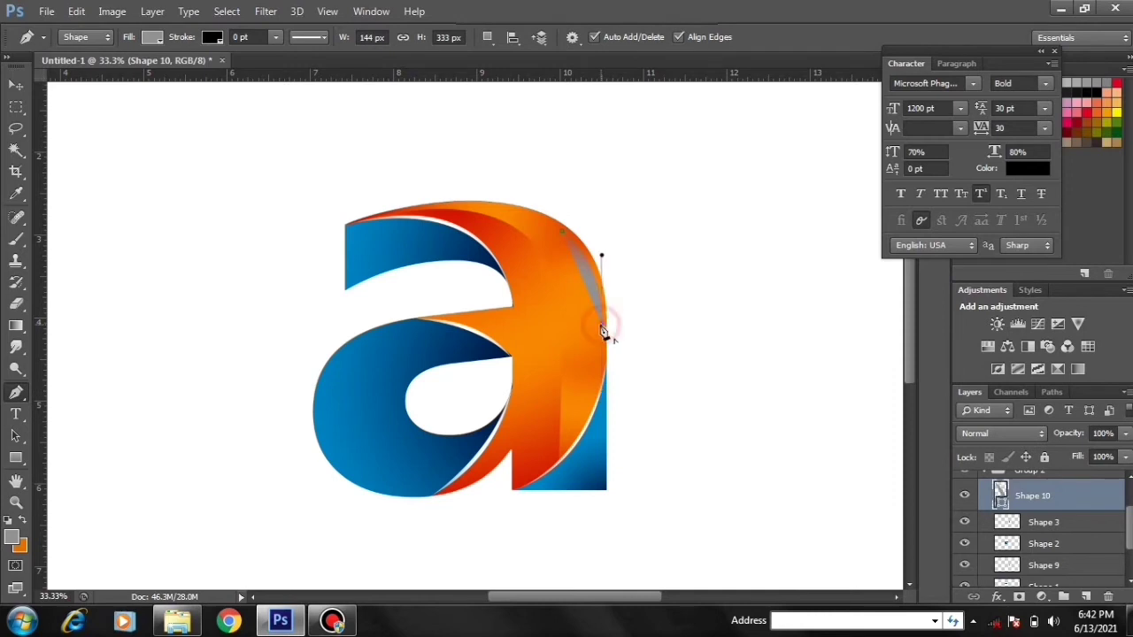
{"action": "left_click", "coordinate": [601, 329]}
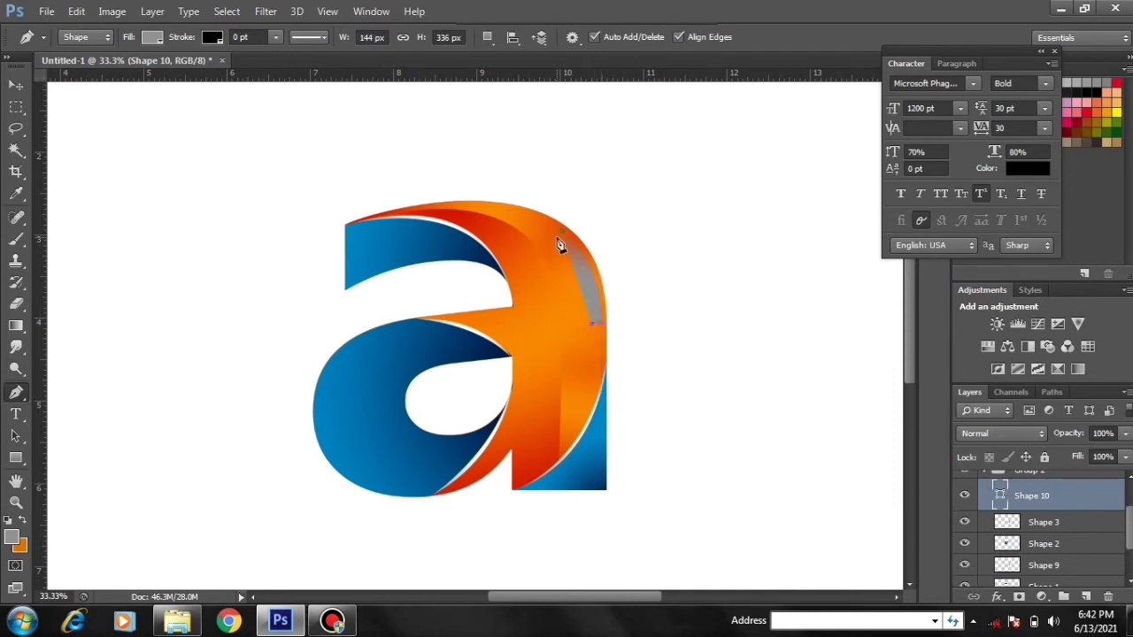
{"action": "mouse_move", "coordinate": [556, 237]}
{"action": "left_mouse_down"}
{"action": "mouse_move", "coordinate": [508, 200]}
{"action": "mouse_move", "coordinate": [521, 224]}
{"action": "mouse_move", "coordinate": [565, 240]}
{"action": "left_mouse_up"}
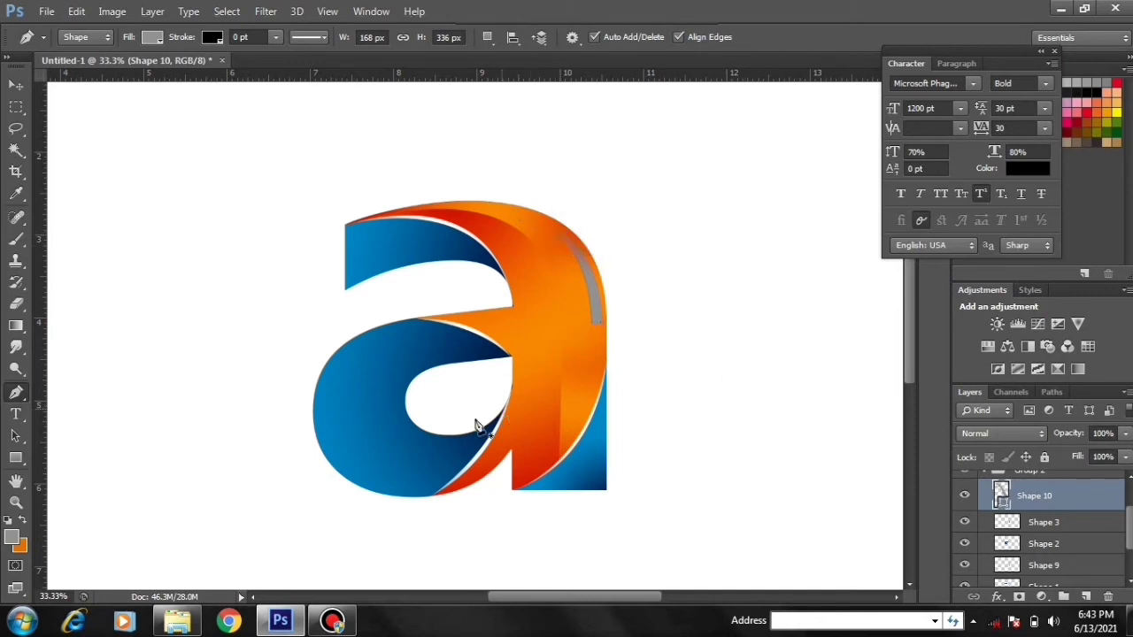
Draw a thin curved gray highlight, about 120 by 381 px, just inside the outer edge of the blue bowl with the Pen tool.
{"action": "left_click", "coordinate": [351, 479]}
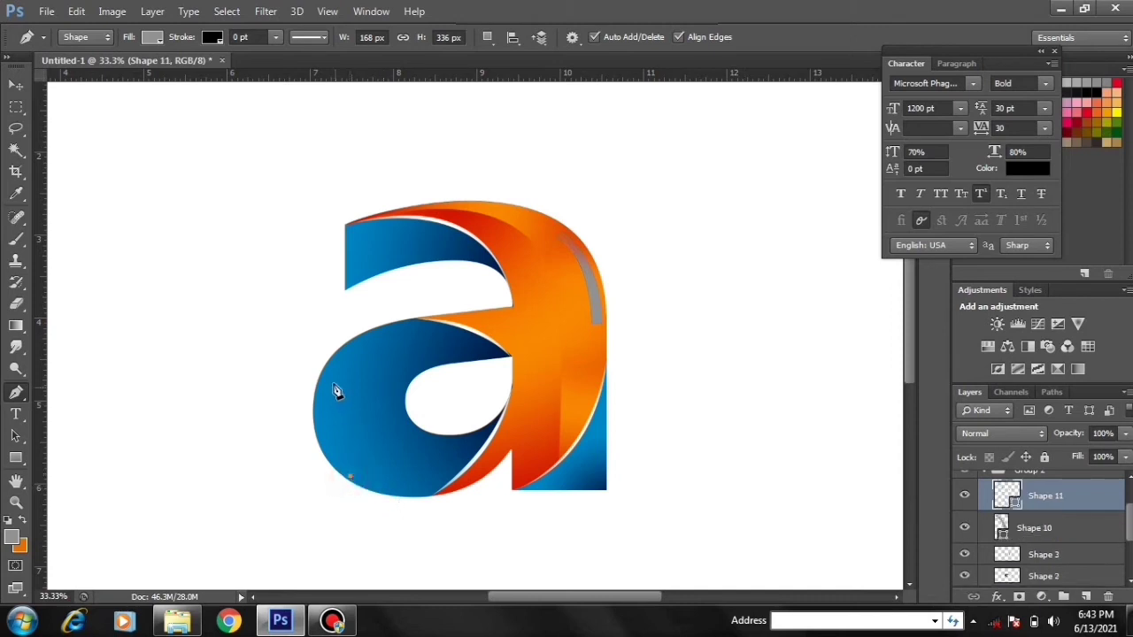
{"action": "mouse_move", "coordinate": [334, 372]}
{"action": "left_mouse_down"}
{"action": "mouse_move", "coordinate": [372, 311]}
{"action": "mouse_move", "coordinate": [368, 321]}
{"action": "left_mouse_up"}
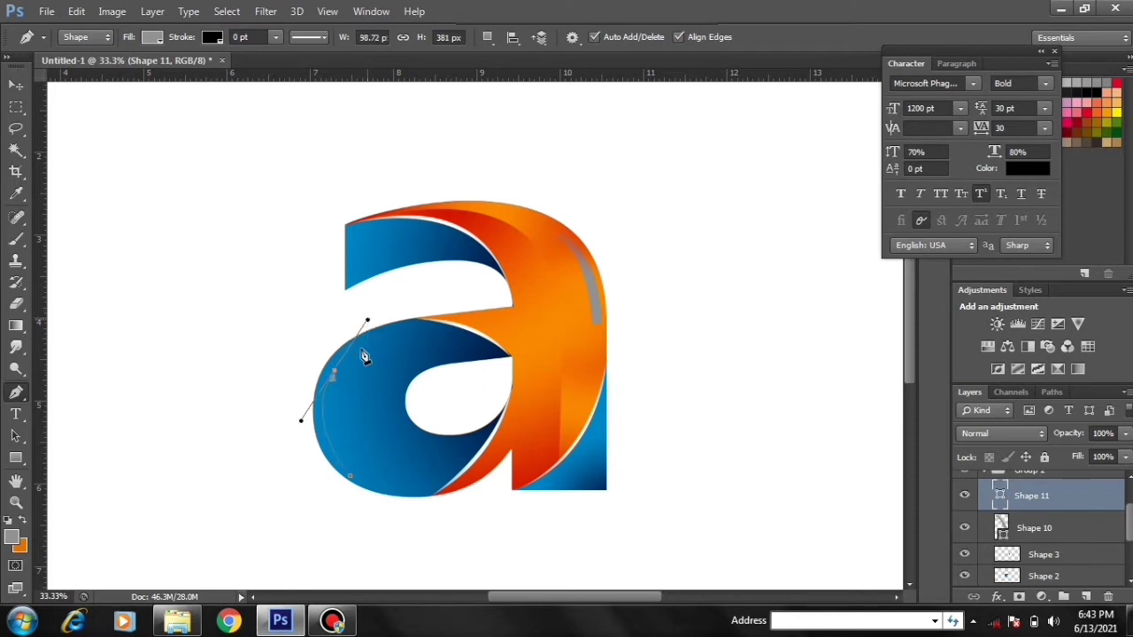
{"action": "left_click", "coordinate": [335, 374], "text": "alt"}
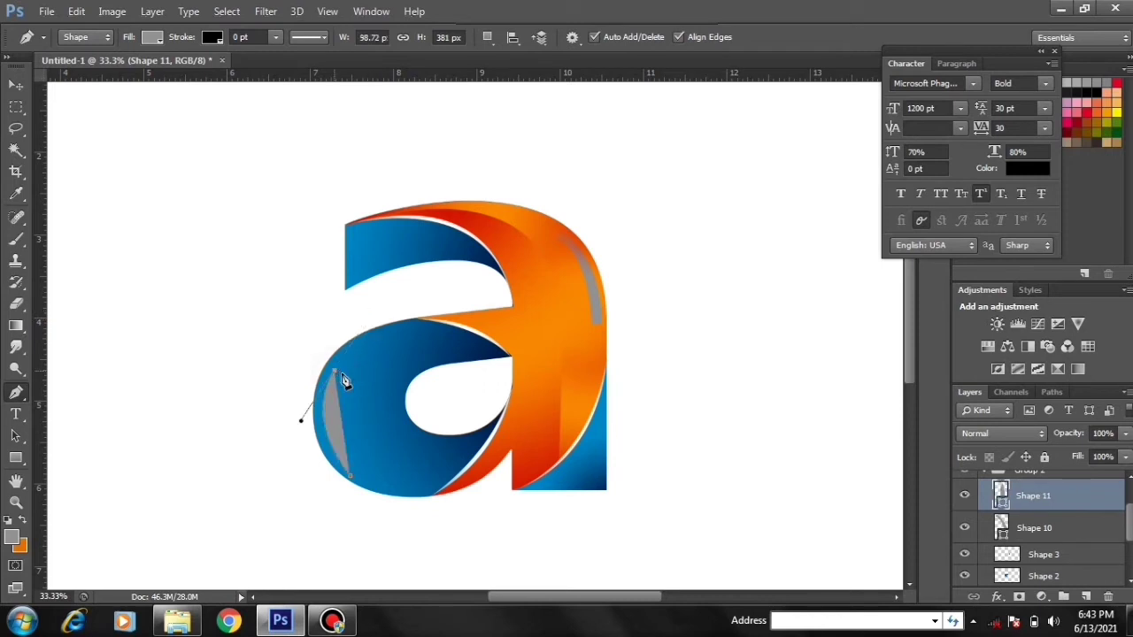
{"action": "left_click", "coordinate": [350, 474]}
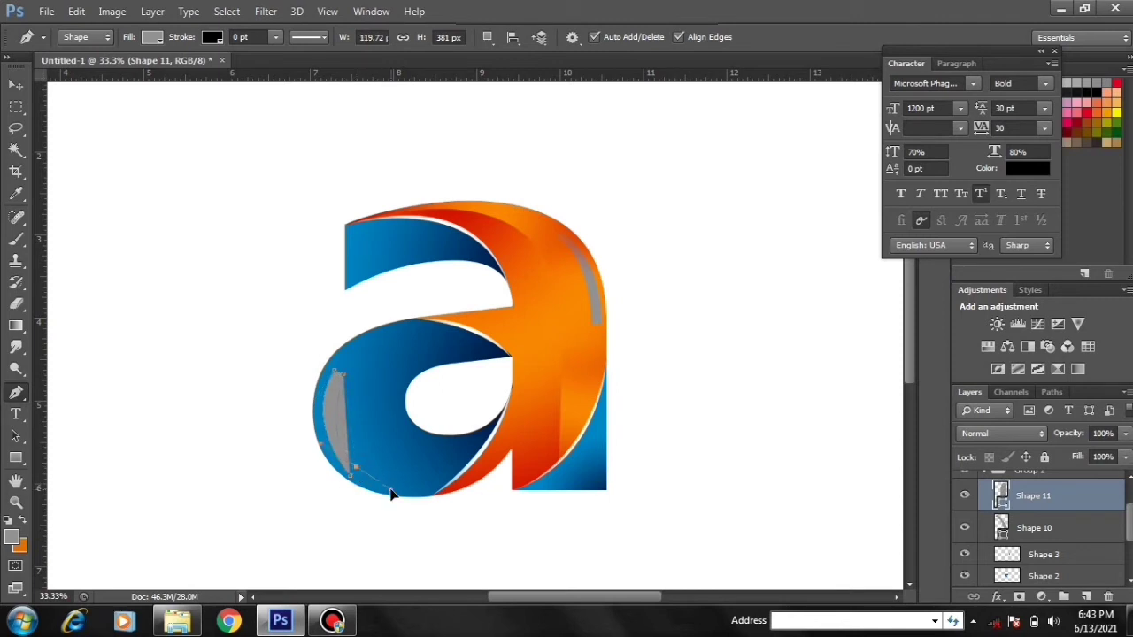
{"action": "left_click_drag", "start_coordinate": [391, 493], "coordinate": [375, 522]}
{"action": "left_click", "coordinate": [357, 472]}
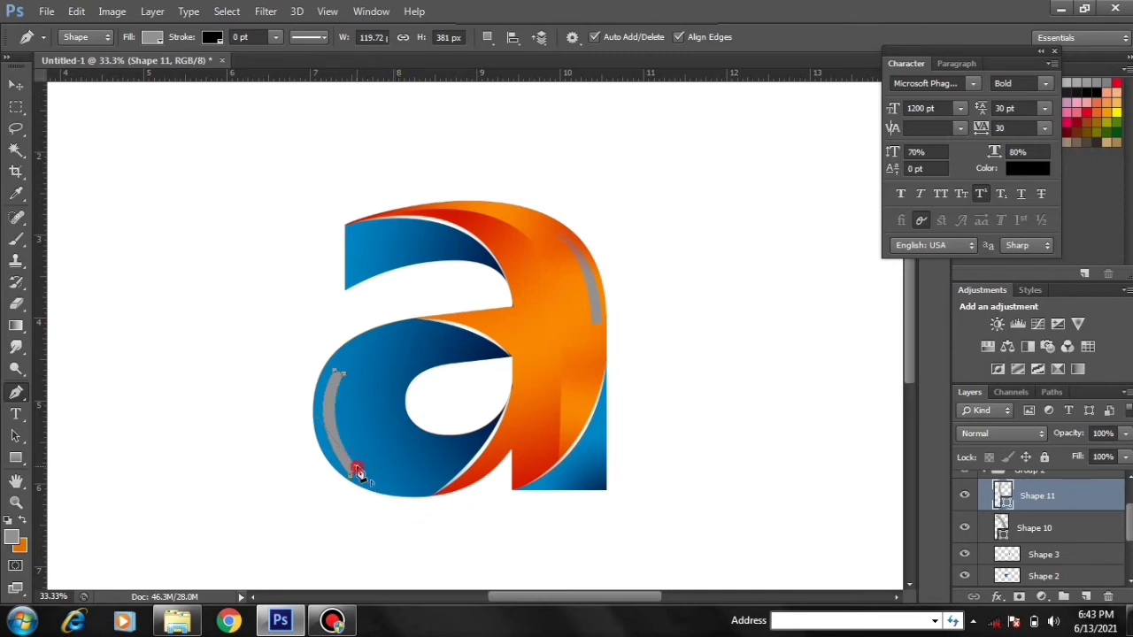
{"action": "left_click", "coordinate": [350, 475]}
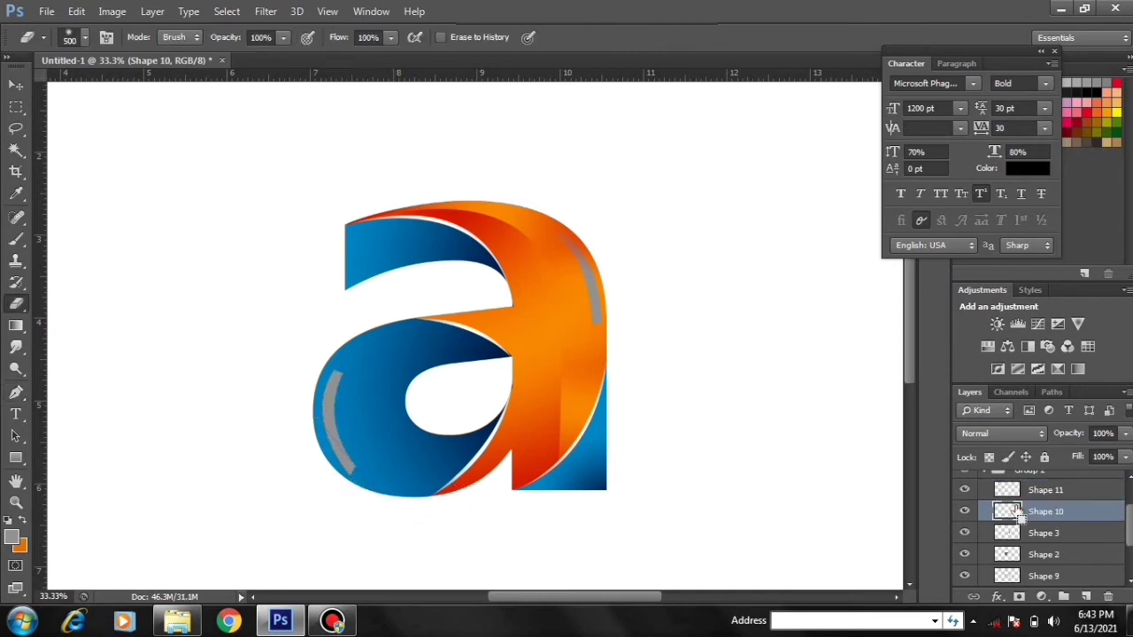
Fill the outline of Shape 10 with the gray-white-gray gradient, from just above the arch highlight's upper end to past its lower end.
{"action": "left_click", "coordinate": [1016, 510], "text": "ctrl"}
{"action": "left_click", "coordinate": [16, 326]}
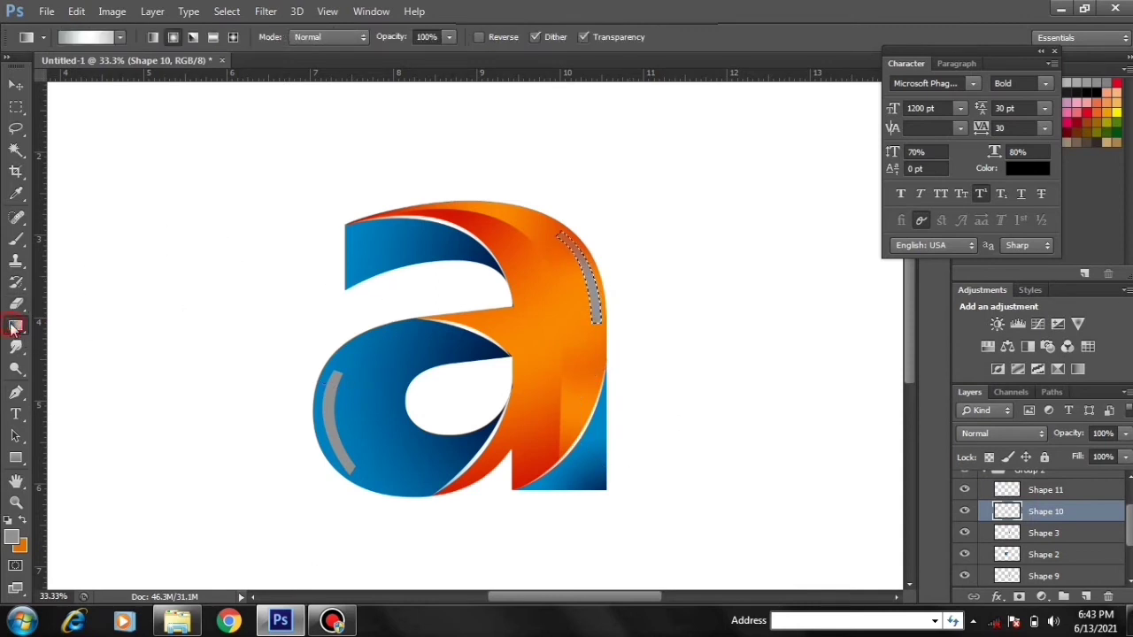
{"action": "left_click", "coordinate": [83, 41]}
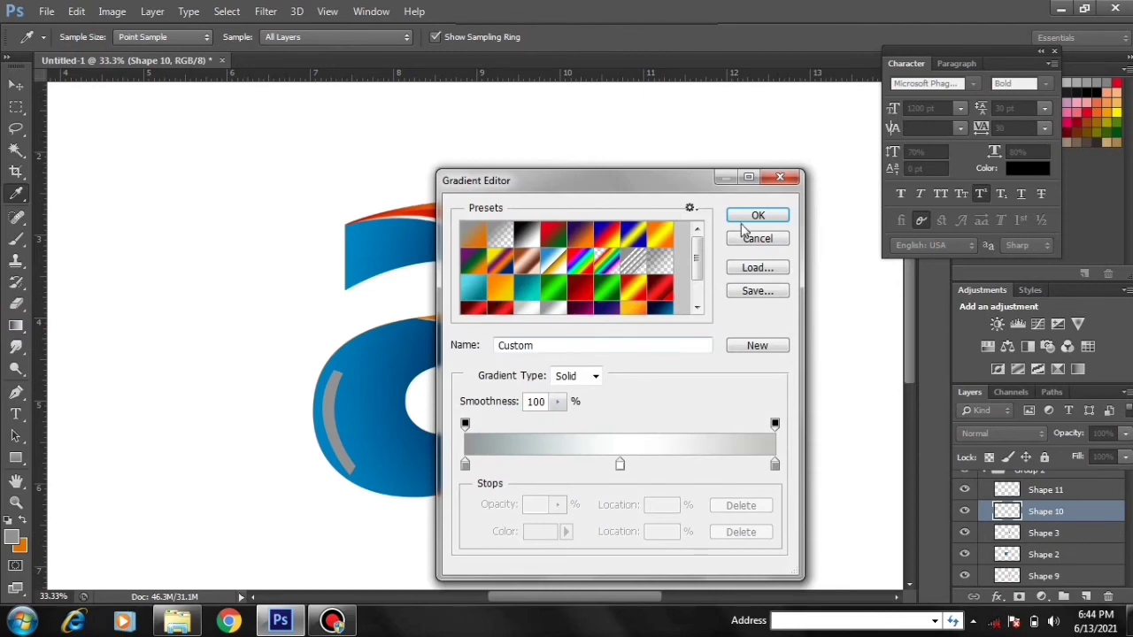
{"action": "left_click", "coordinate": [758, 215]}
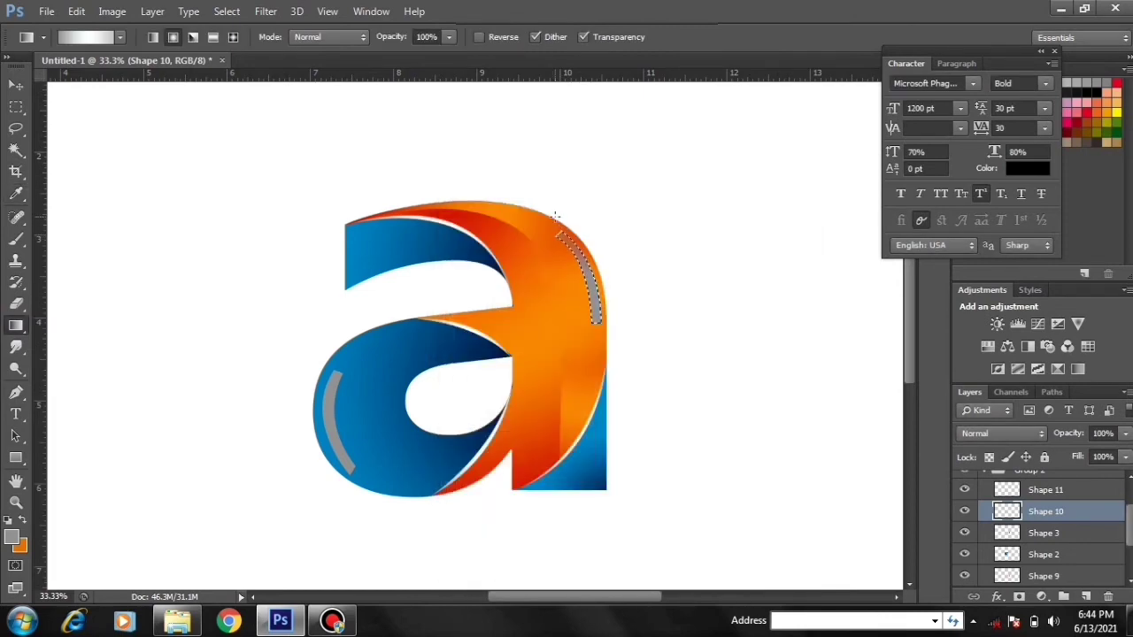
{"action": "left_click_drag", "start_coordinate": [556, 215], "coordinate": [613, 336]}
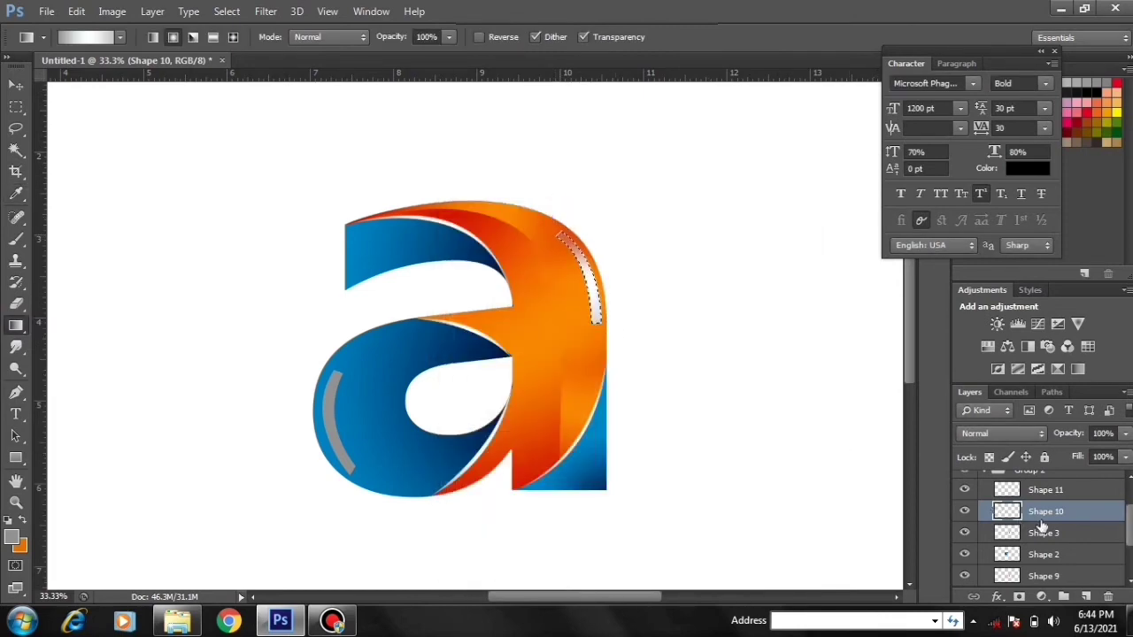
Fill the outline of Shape 11 with the same gray-white-gray gradient from below the bowl highlight to above it, and deselect.
{"action": "left_click", "coordinate": [1054, 490]}
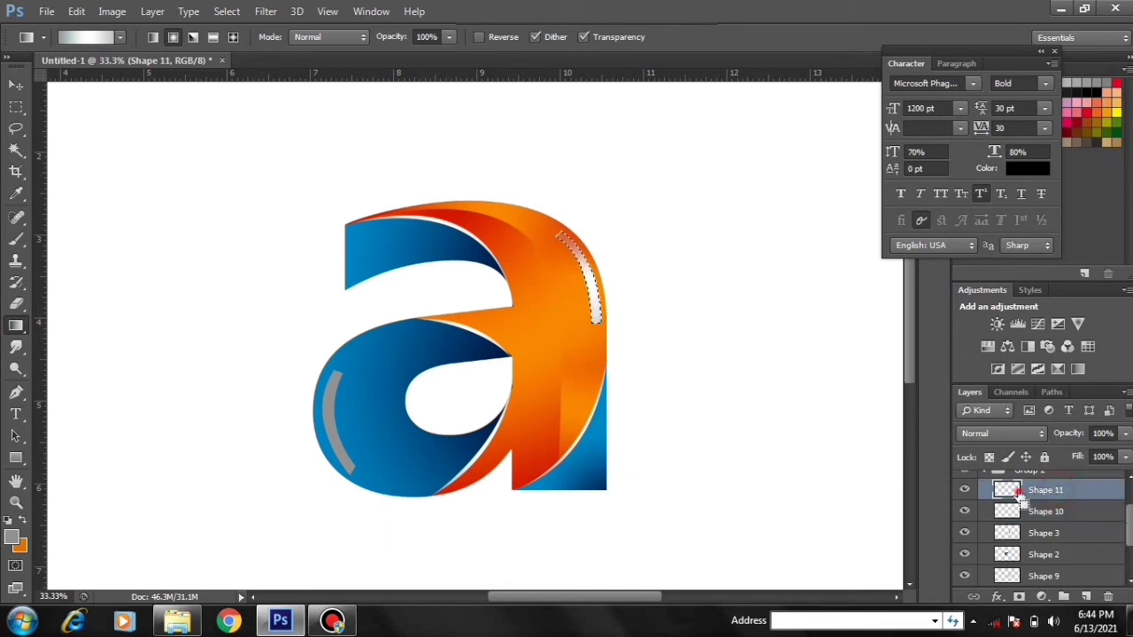
{"action": "left_click", "coordinate": [1016, 491], "text": "ctrl"}
{"action": "left_click_drag", "start_coordinate": [357, 486], "coordinate": [330, 362]}
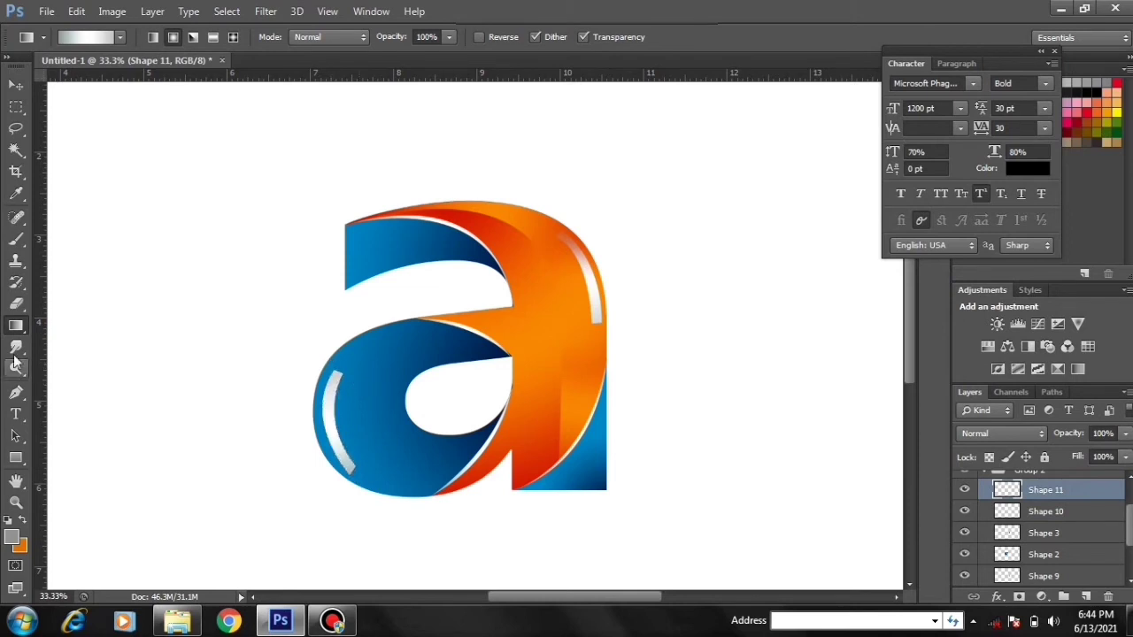
Fade the upper and lower ends of the blue bowl's highlight using the Eraser with the soft 500 px brush.
{"action": "left_click", "coordinate": [15, 304]}
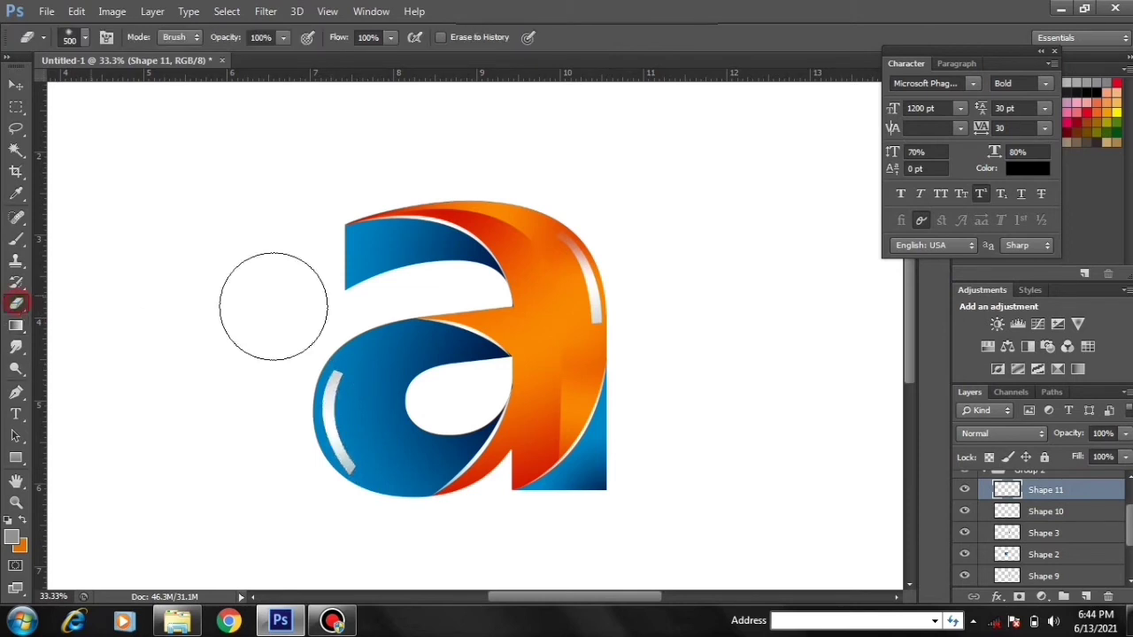
{"action": "left_click", "coordinate": [342, 329]}
{"action": "left_click", "coordinate": [342, 330]}
{"action": "left_click", "coordinate": [344, 332]}
{"action": "left_click", "coordinate": [343, 330]}
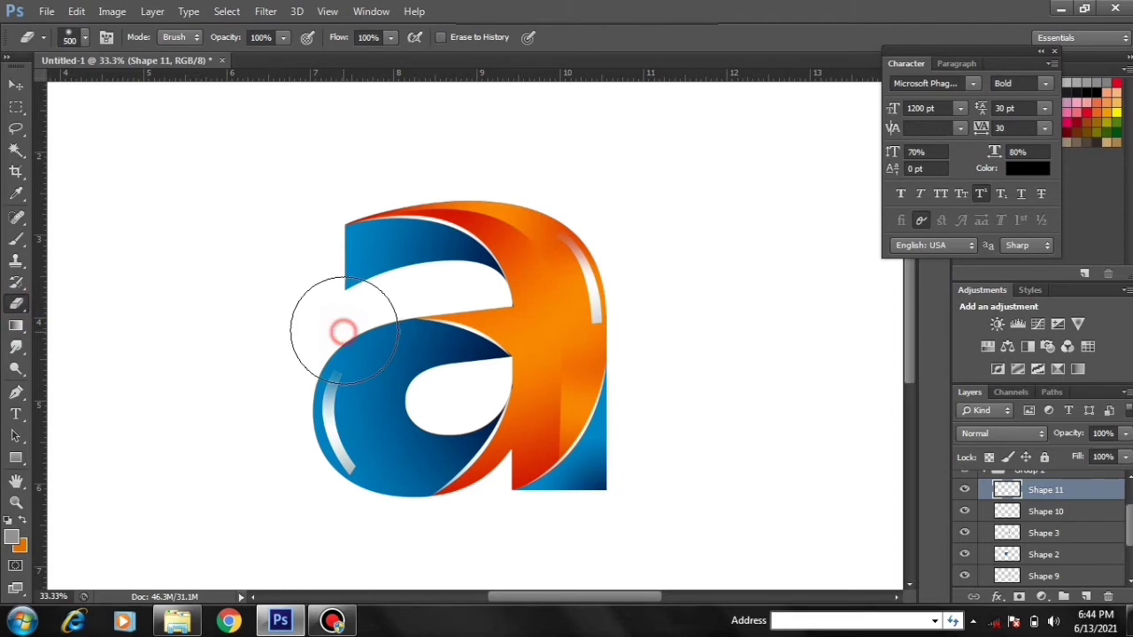
{"action": "left_click", "coordinate": [342, 329]}
{"action": "left_click", "coordinate": [342, 329]}
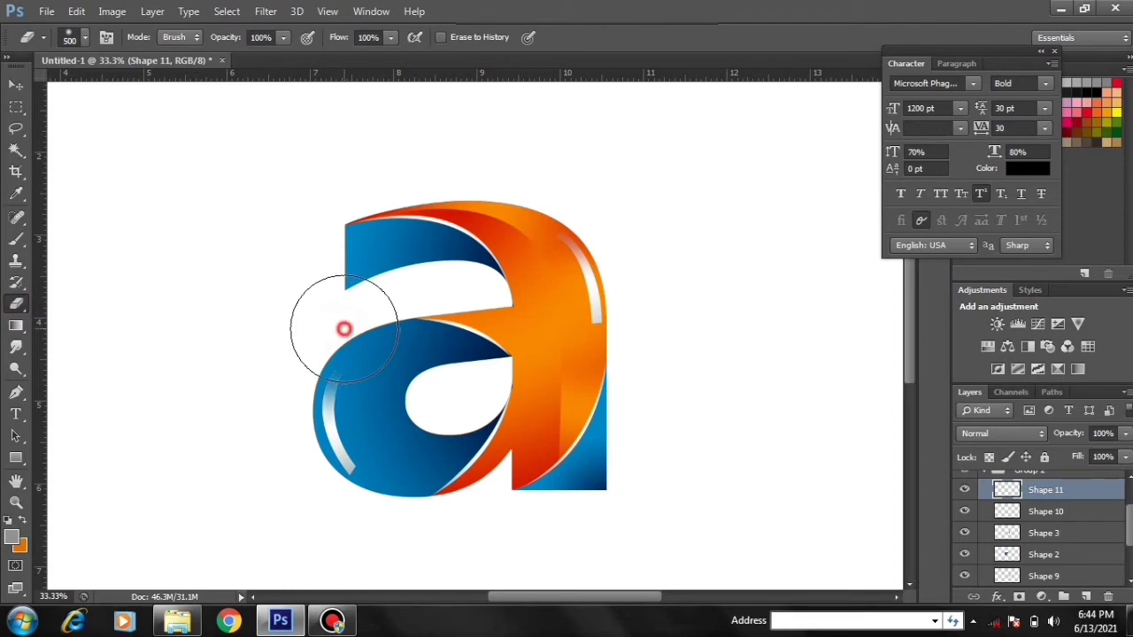
{"action": "left_click", "coordinate": [397, 498]}
{"action": "left_click", "coordinate": [395, 497]}
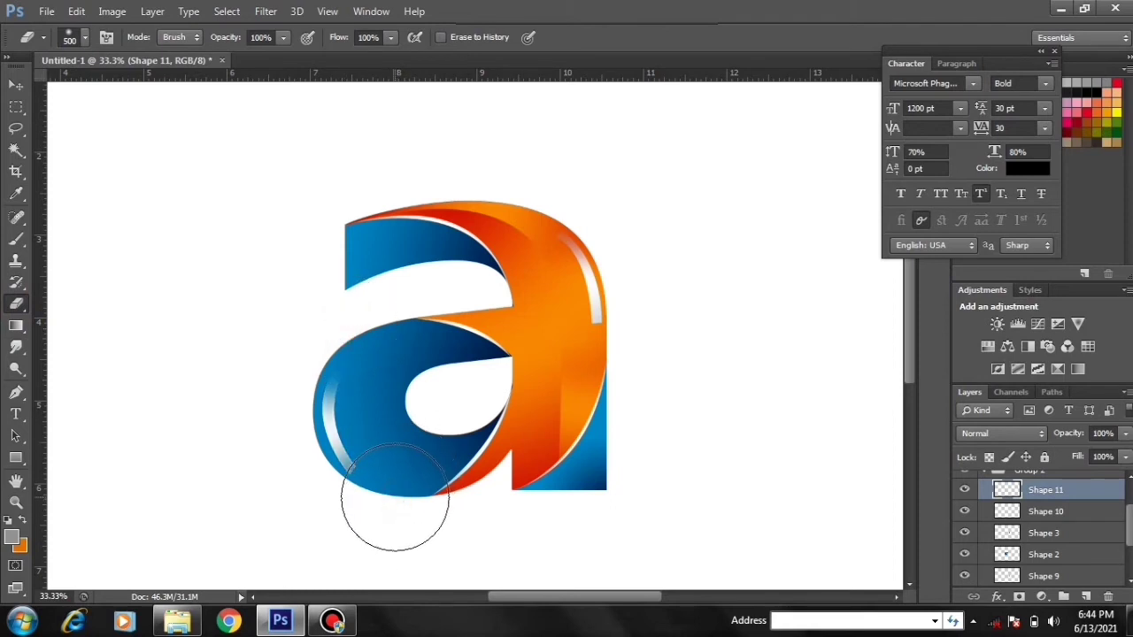
{"action": "left_click", "coordinate": [395, 498]}
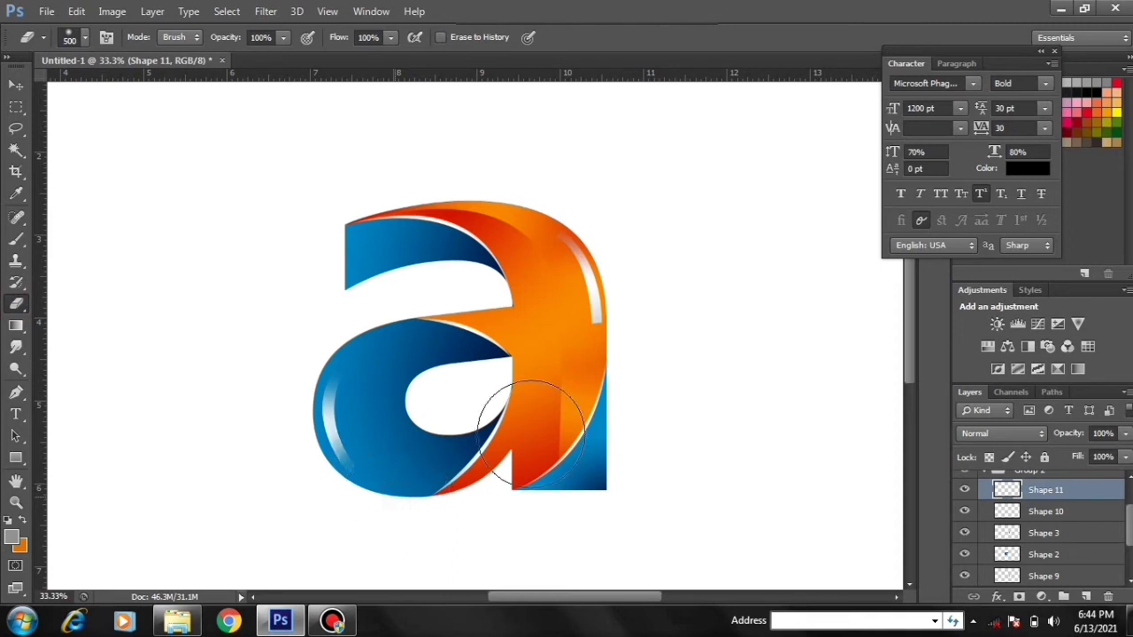
Fade both ends of the orange arch's highlight on the Shape 10 layer with the soft 500 px Eraser.
{"action": "left_click", "coordinate": [604, 367]}
{"action": "left_click", "coordinate": [1028, 518]}
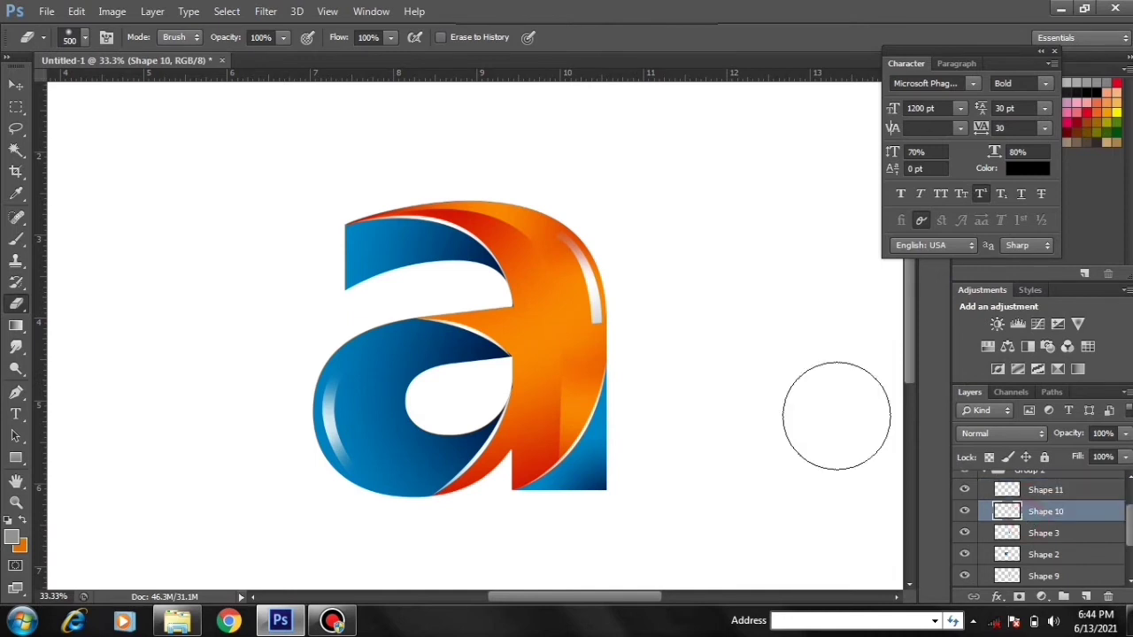
{"action": "left_click", "coordinate": [604, 363]}
{"action": "left_click", "coordinate": [604, 362]}
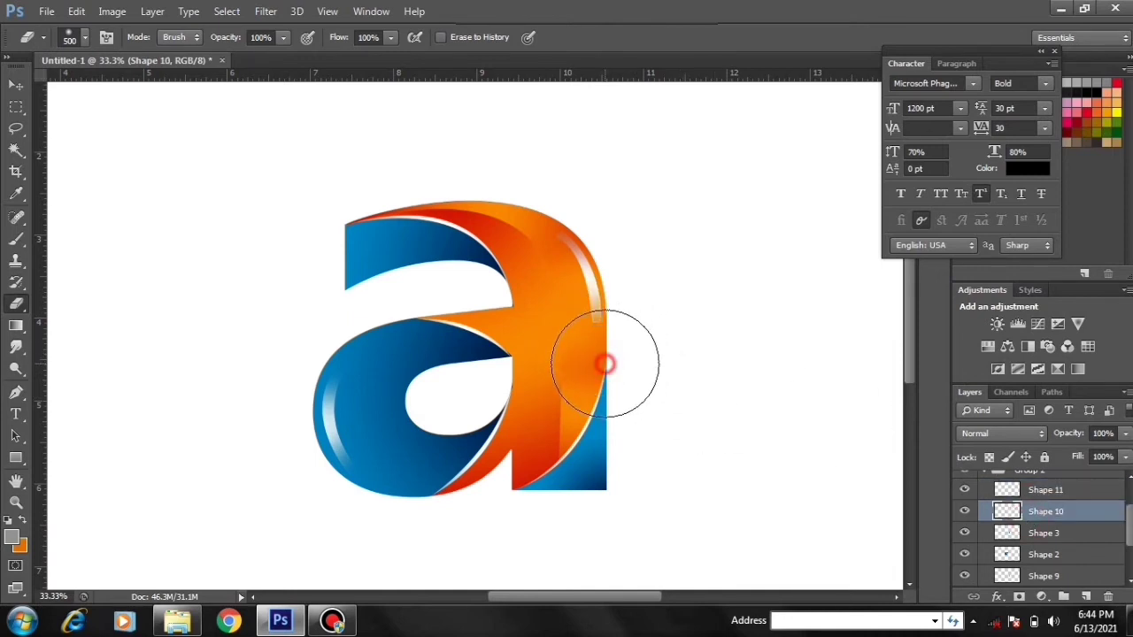
{"action": "left_click", "coordinate": [542, 208]}
{"action": "left_click", "coordinate": [535, 198]}
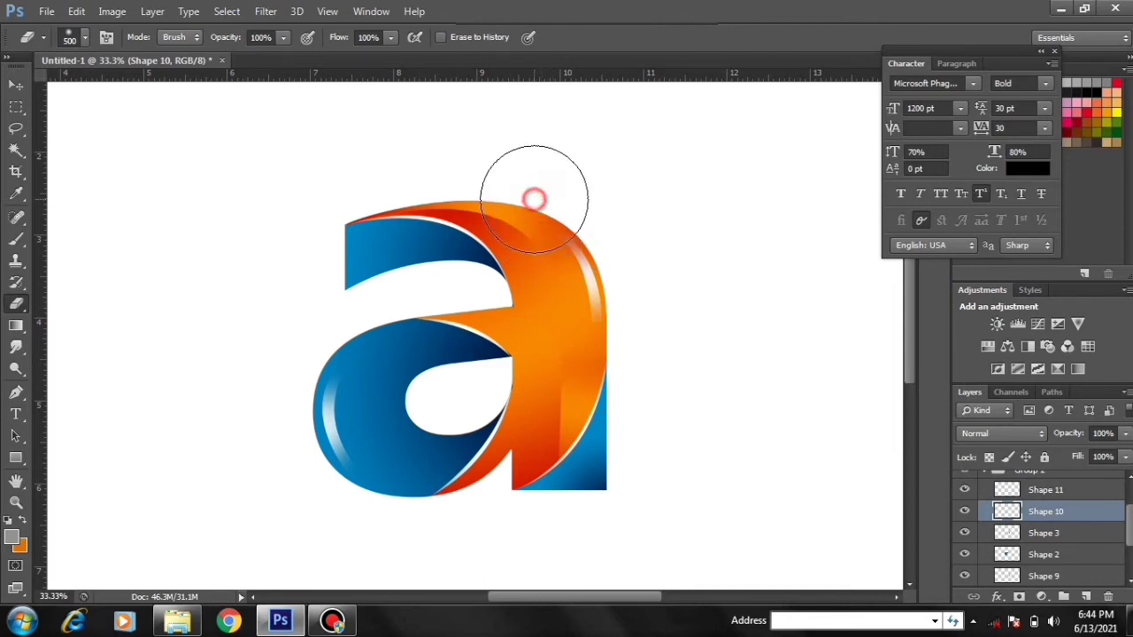
{"action": "left_click", "coordinate": [616, 363]}
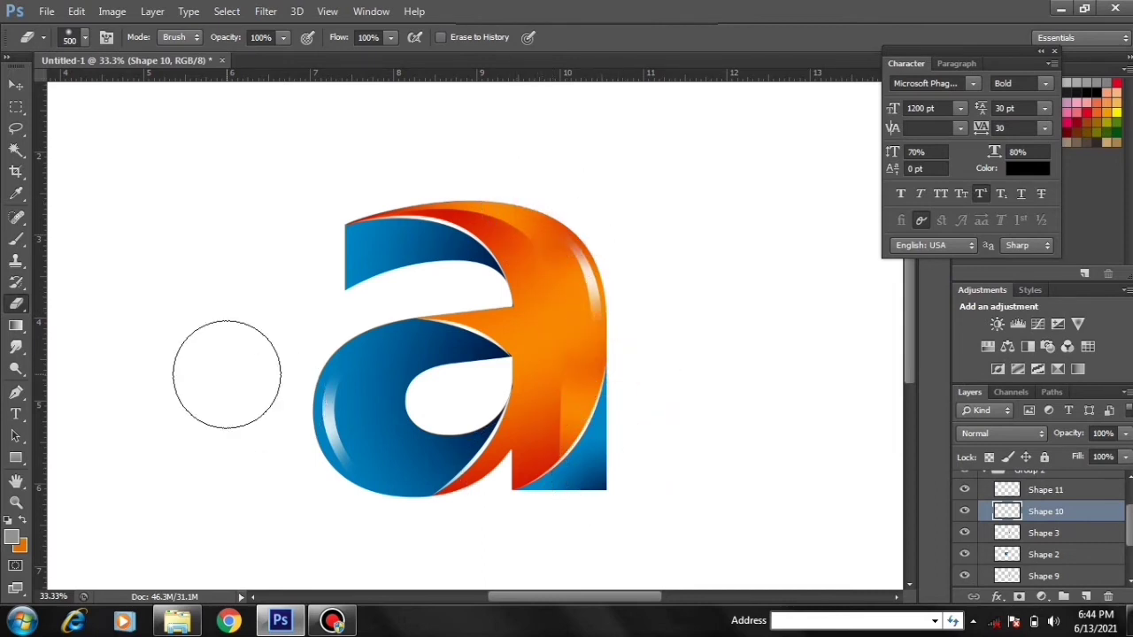
Set the layer opacity of the arch highlight, Shape 10, to 60% and of the bowl highlight, Shape 11, to 64%.
{"action": "left_click", "coordinate": [17, 88]}
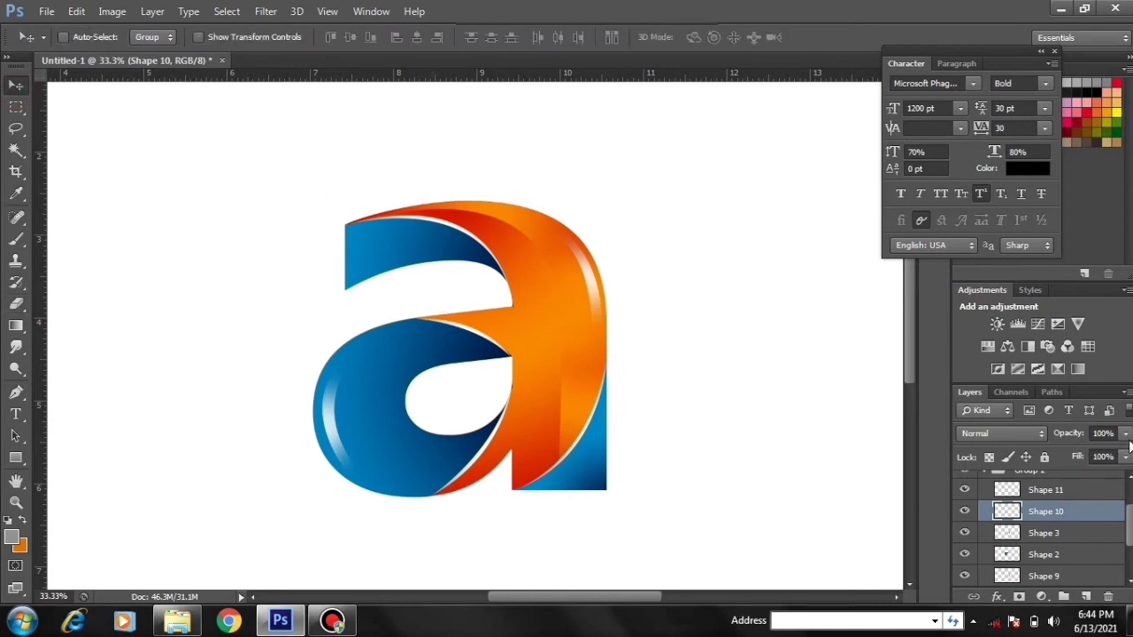
{"action": "left_click", "coordinate": [1127, 435]}
{"action": "left_click_drag", "start_coordinate": [1126, 457], "coordinate": [1091, 452]}
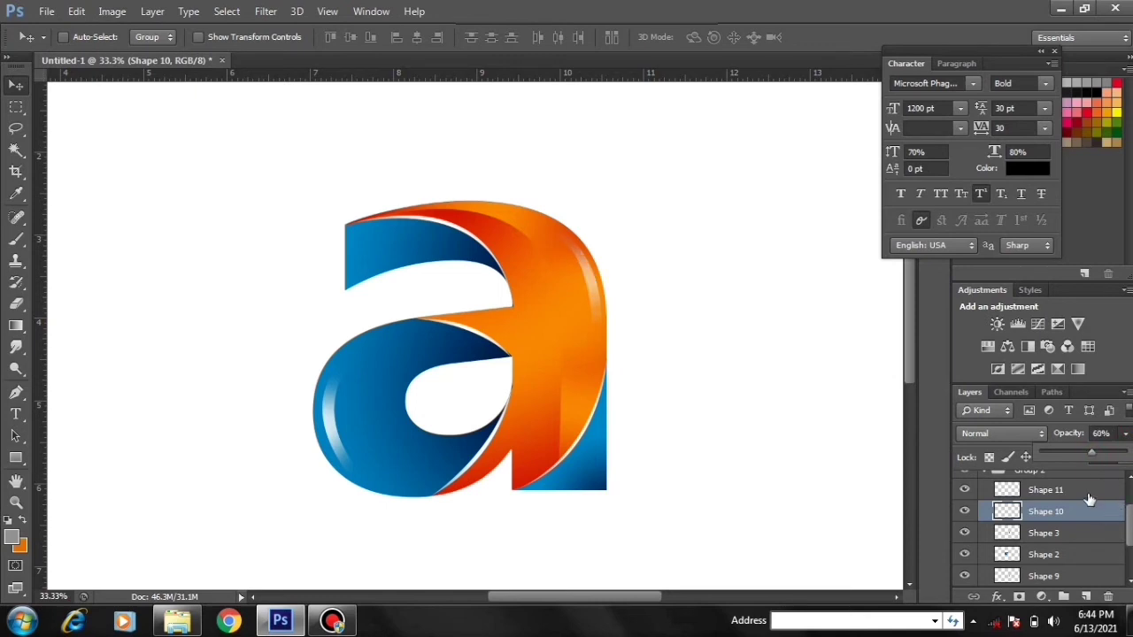
{"action": "left_click", "coordinate": [1089, 495]}
{"action": "left_click", "coordinate": [1091, 492]}
{"action": "left_click", "coordinate": [1127, 436]}
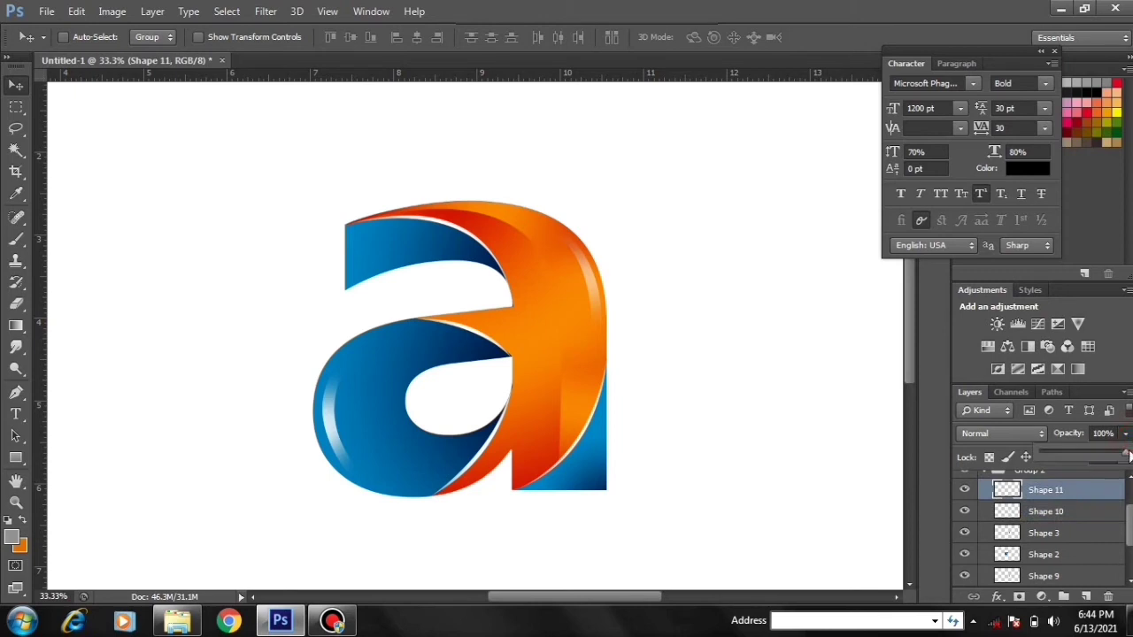
{"action": "left_click_drag", "start_coordinate": [1127, 454], "coordinate": [1095, 452]}
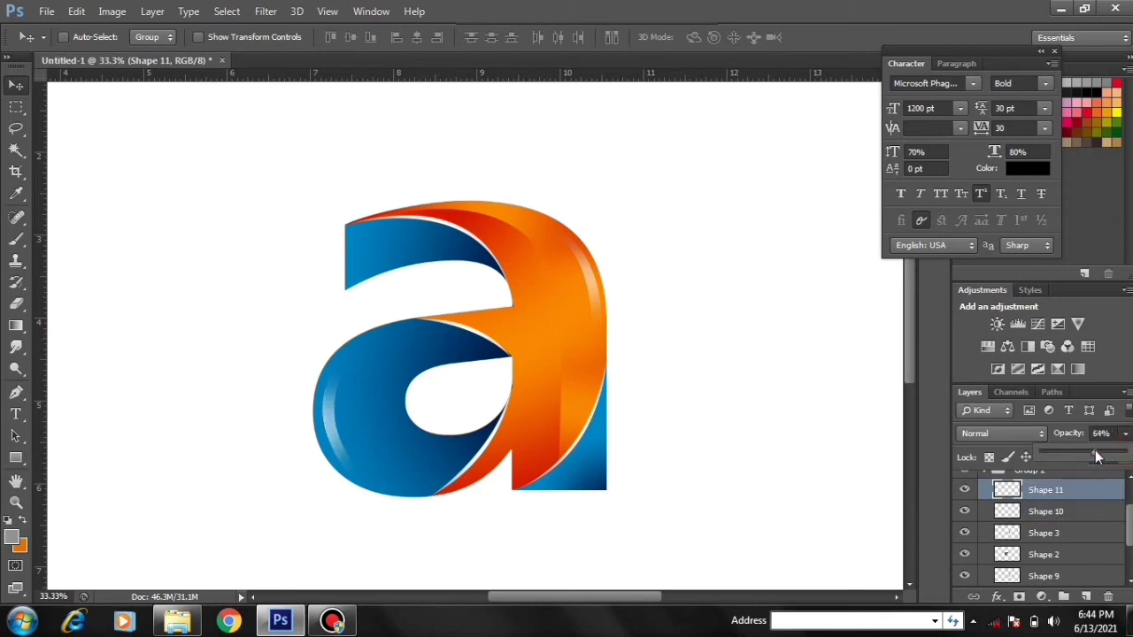
Paint one soft black spot over the letter's center on a new layer above Shape 11, using the 3100 px Brush.
{"action": "left_click", "coordinate": [15, 502]}
{"action": "right_click", "coordinate": [408, 304]}
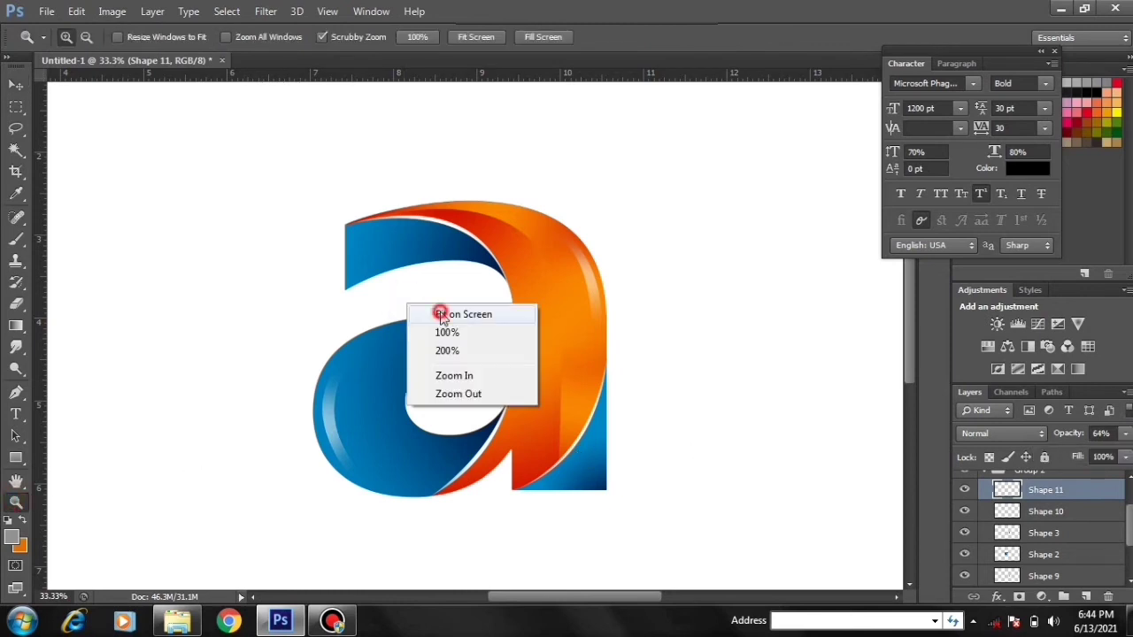
{"action": "left_click", "coordinate": [441, 315]}
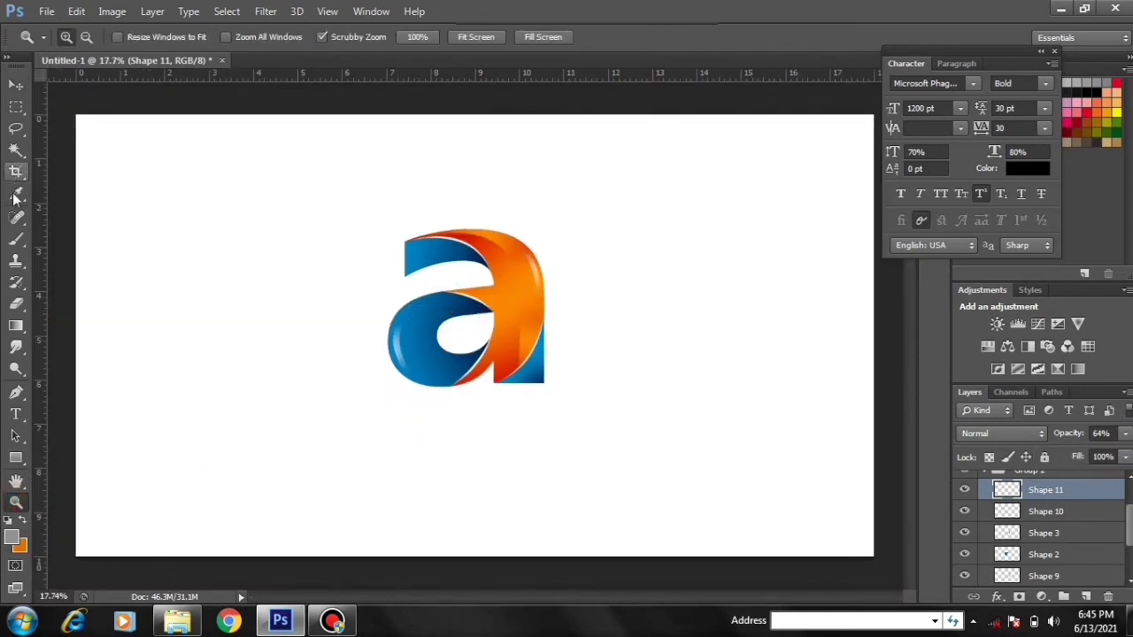
{"action": "left_click", "coordinate": [16, 239]}
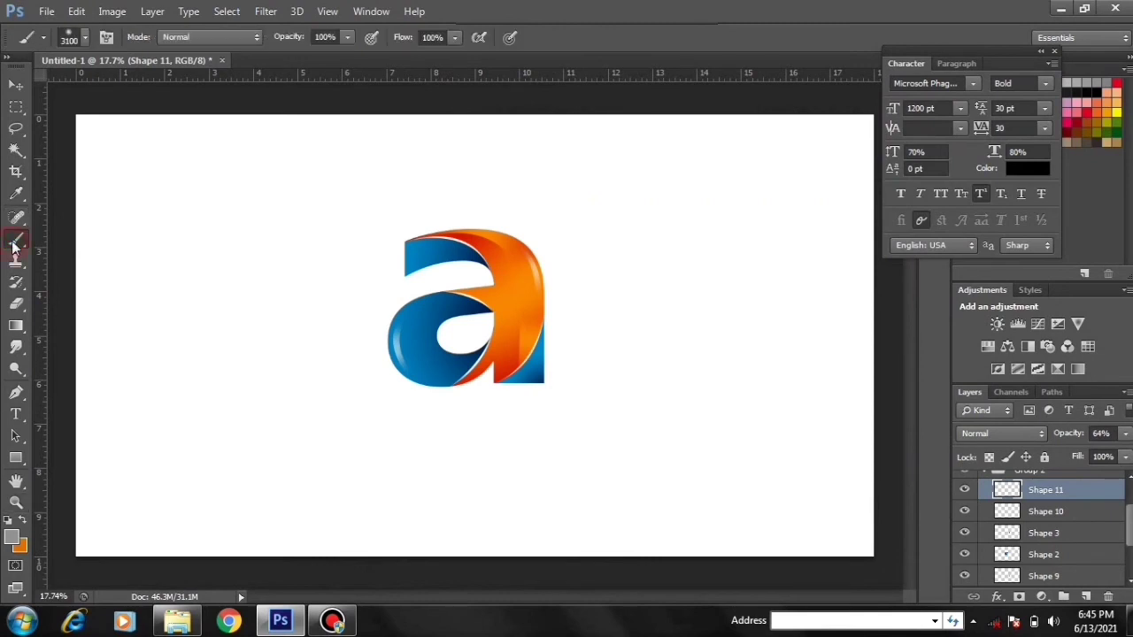
{"action": "left_click", "coordinate": [10, 540]}
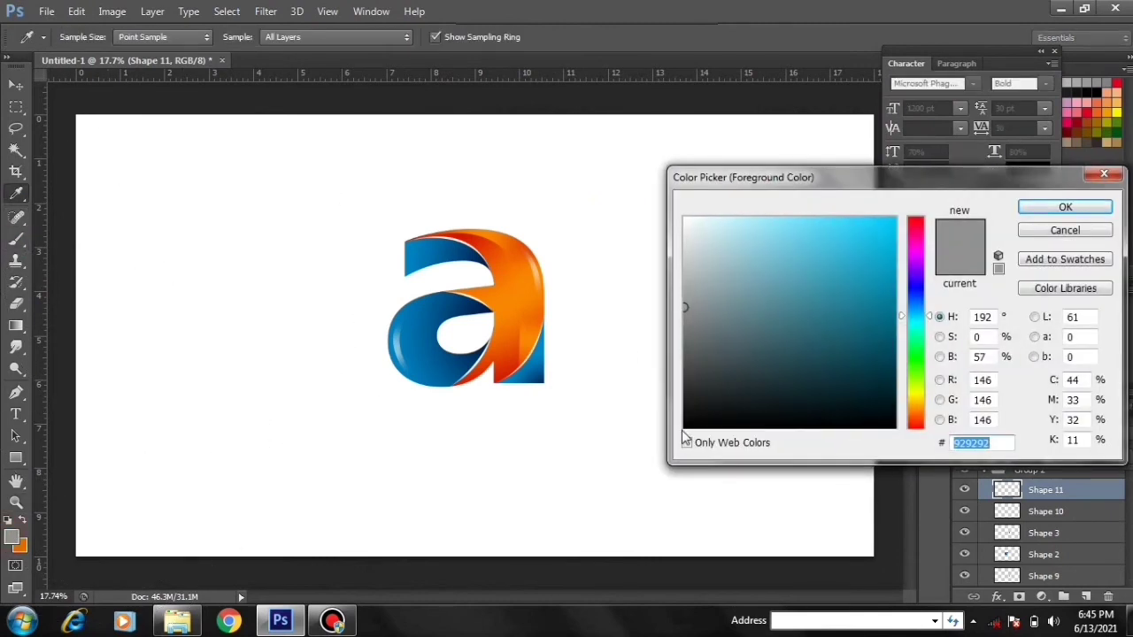
{"action": "left_click", "coordinate": [683, 425]}
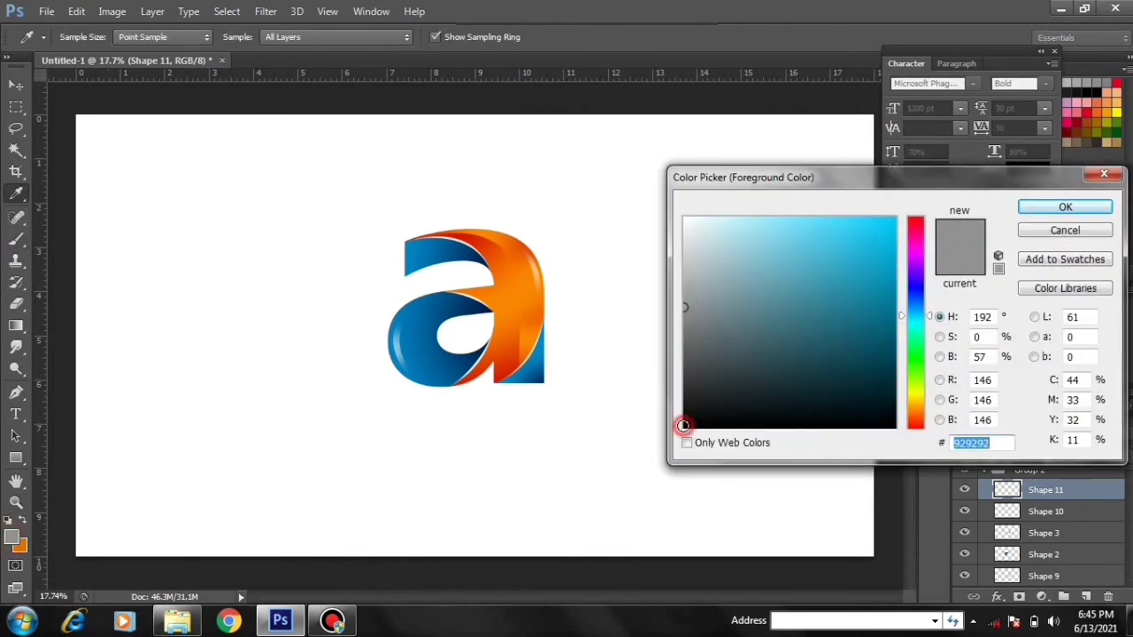
{"action": "left_click", "coordinate": [1033, 207]}
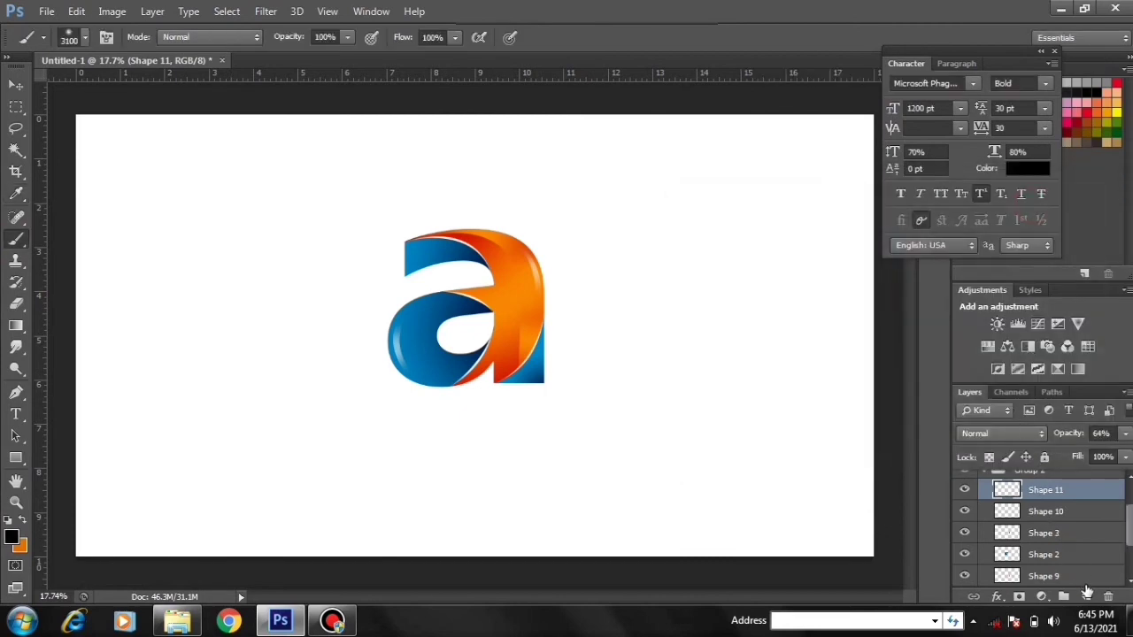
{"action": "left_click", "coordinate": [1087, 597]}
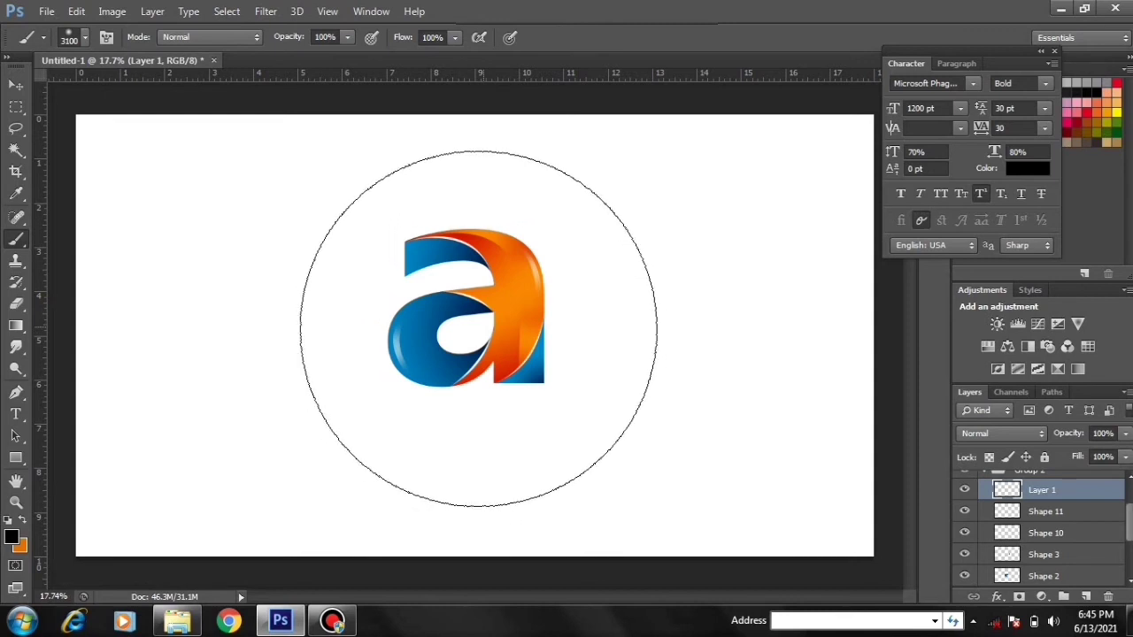
{"action": "left_click", "coordinate": [479, 328]}
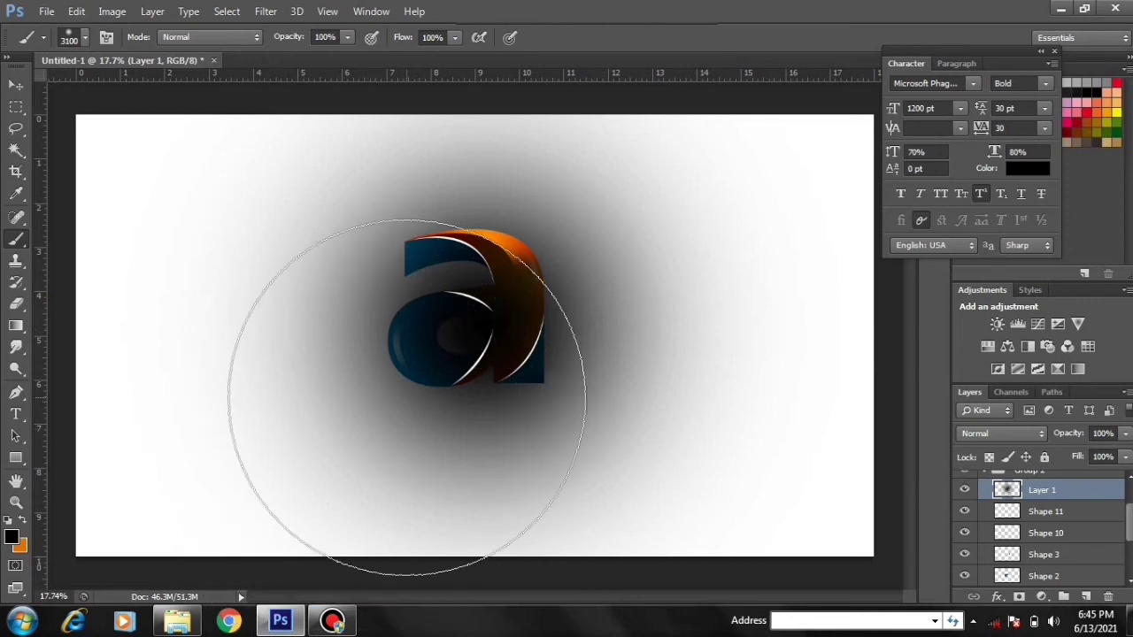
Transform the black spot into a flat ground shadow: scale its height to 6.57%, narrow its width and center it just beneath the letter.
{"action": "key", "text": "ctrl+t"}
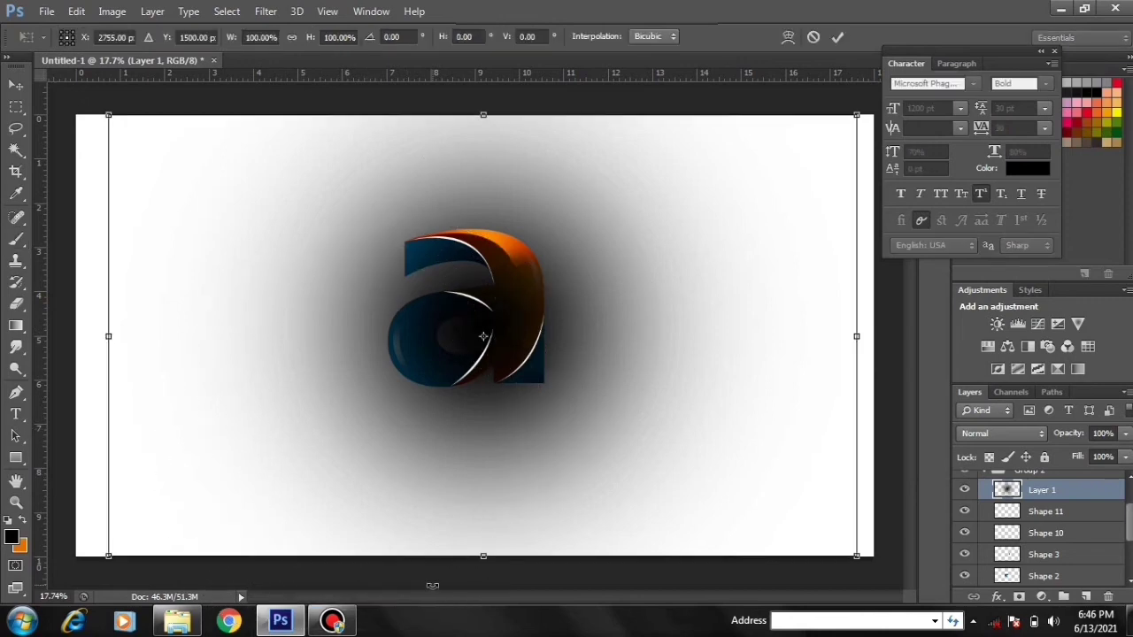
{"action": "left_click_drag", "start_coordinate": [484, 558], "coordinate": [532, 411]}
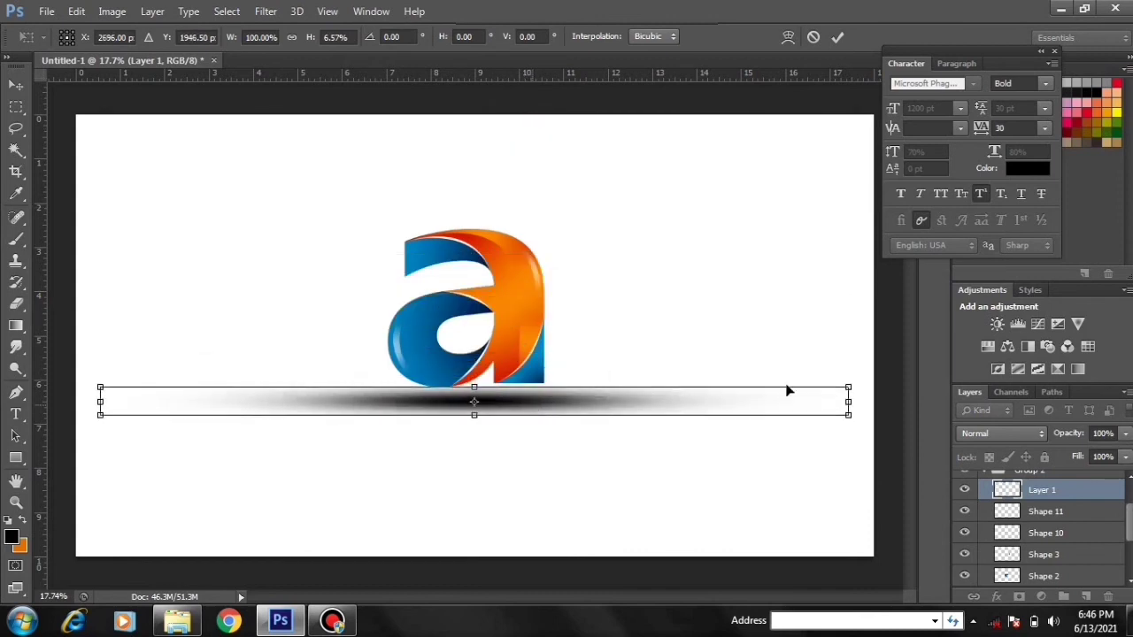
{"action": "left_click_drag", "start_coordinate": [848, 401], "coordinate": [587, 401]}
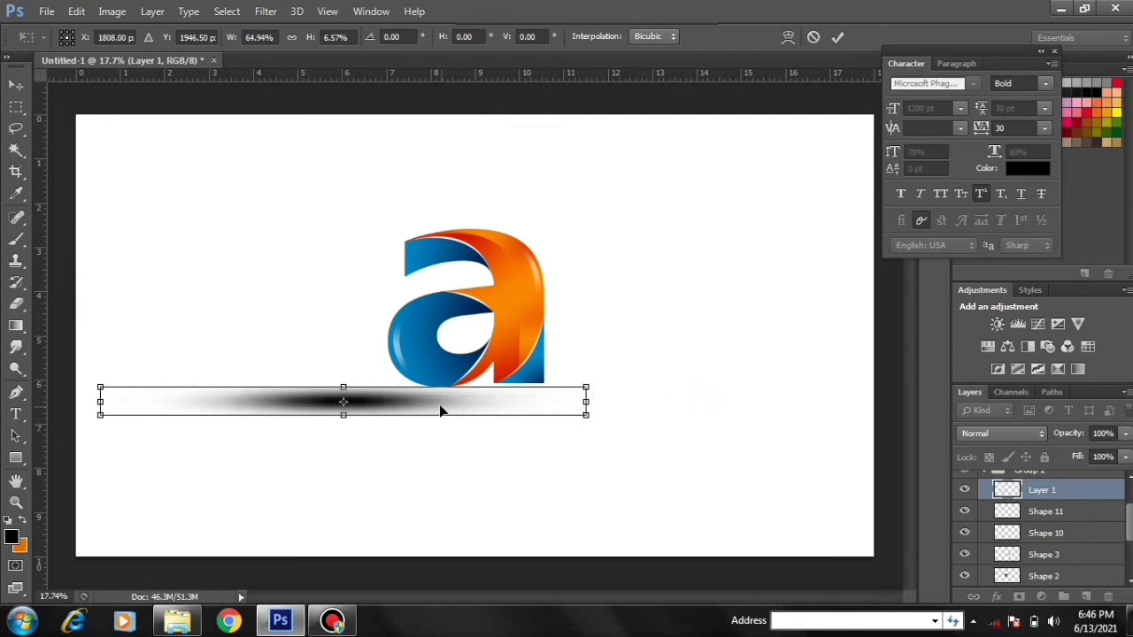
{"action": "left_click_drag", "start_coordinate": [441, 411], "coordinate": [579, 411]}
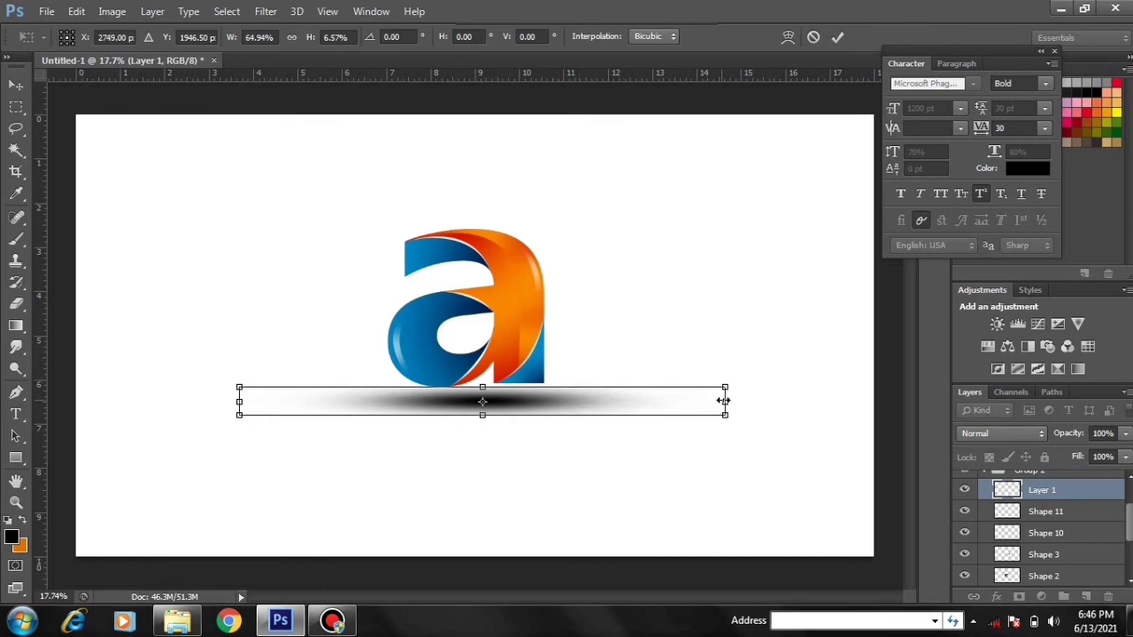
{"action": "left_click_drag", "start_coordinate": [726, 401], "coordinate": [706, 403]}
{"action": "key", "text": "b"}
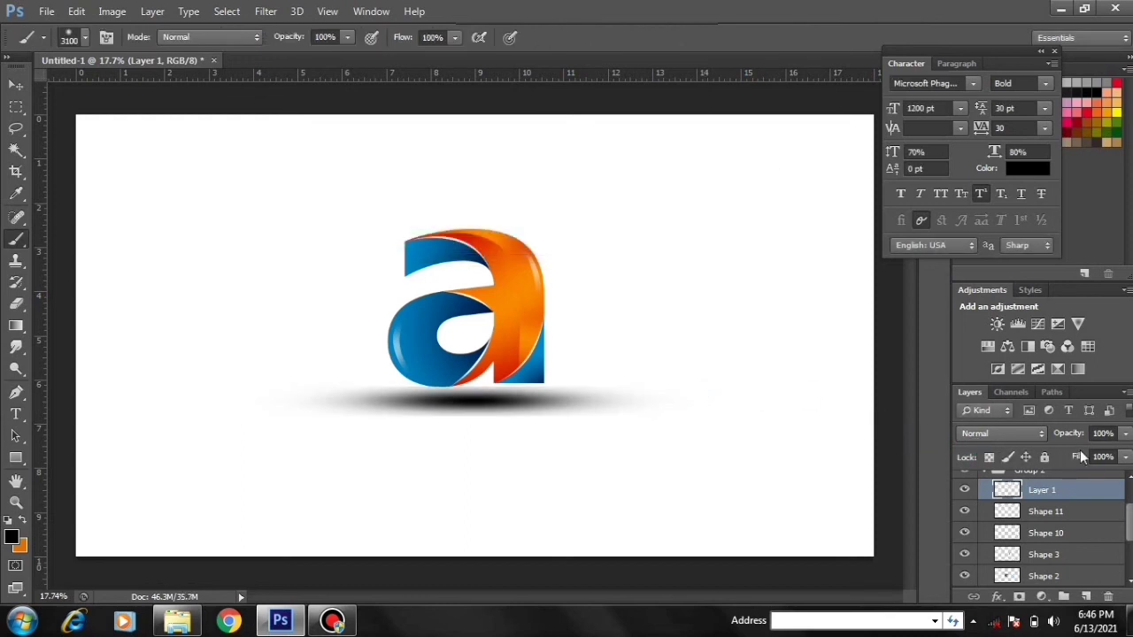
Set the opacity of the ground shadow layer, Layer 1, to 63%.
{"action": "left_click", "coordinate": [1125, 435]}
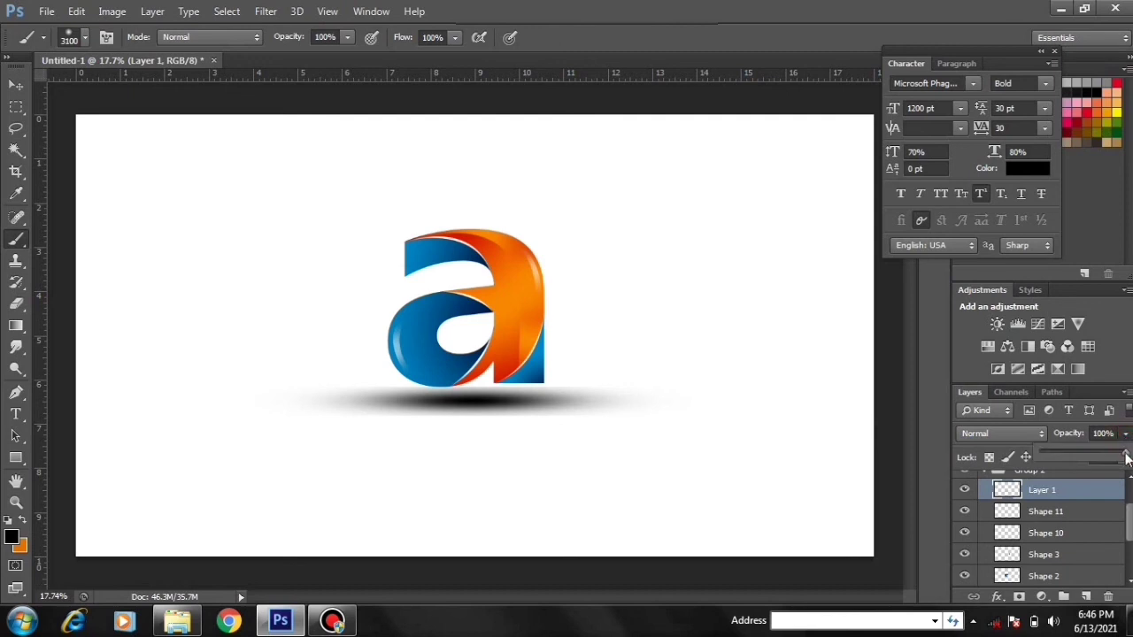
{"action": "left_click_drag", "start_coordinate": [1126, 456], "coordinate": [1094, 457]}
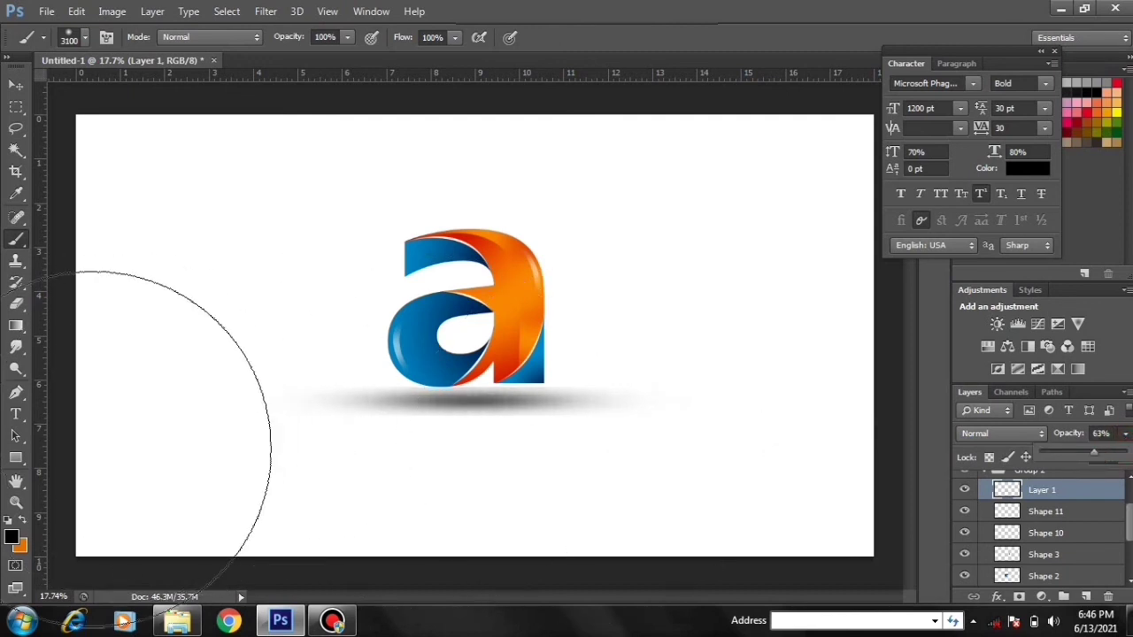
{"action": "left_click", "coordinate": [17, 502]}
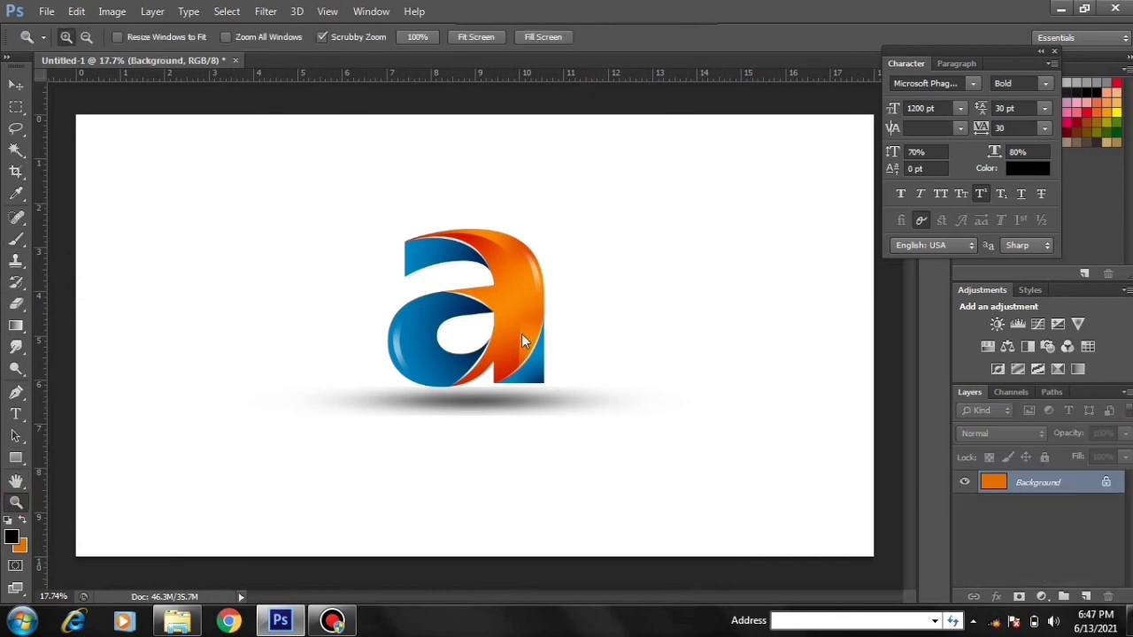
Open the Work place image from the Bakround folder.
{"action": "left_click", "coordinate": [45, 11]}
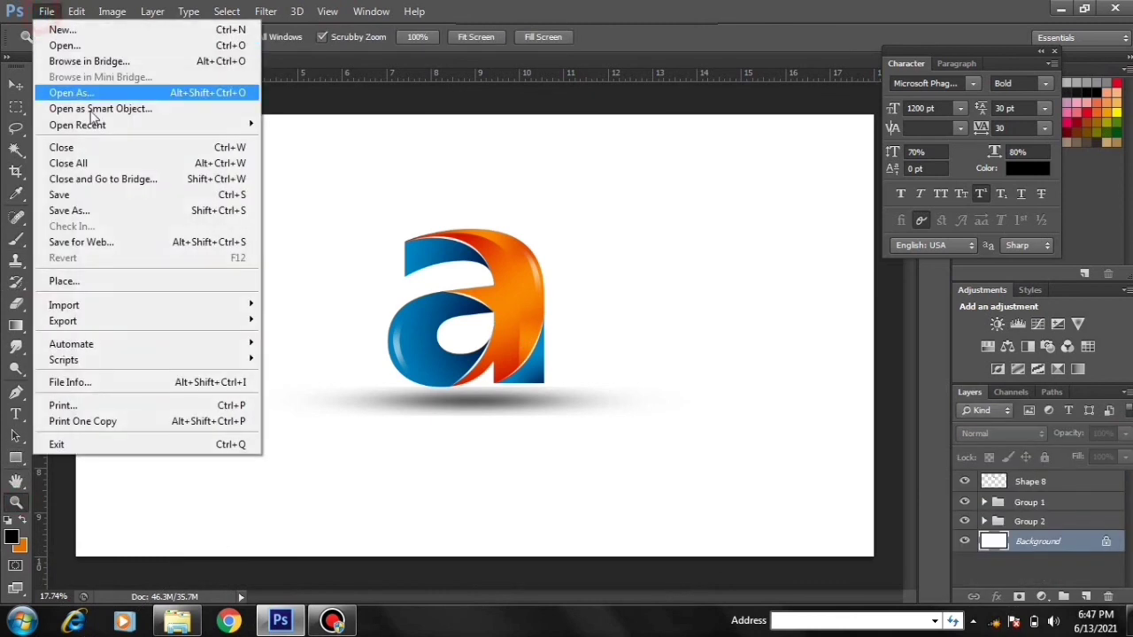
{"action": "left_click", "coordinate": [78, 50]}
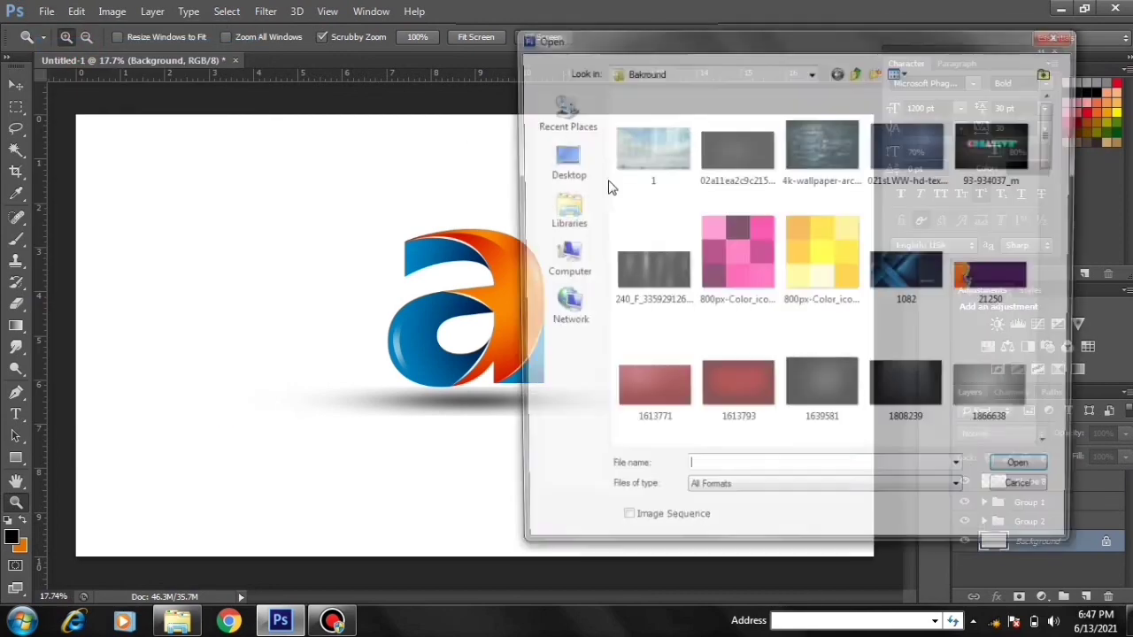
{"action": "left_click", "coordinate": [1049, 399]}
{"action": "left_click", "coordinate": [1048, 398]}
{"action": "left_click", "coordinate": [1049, 399]}
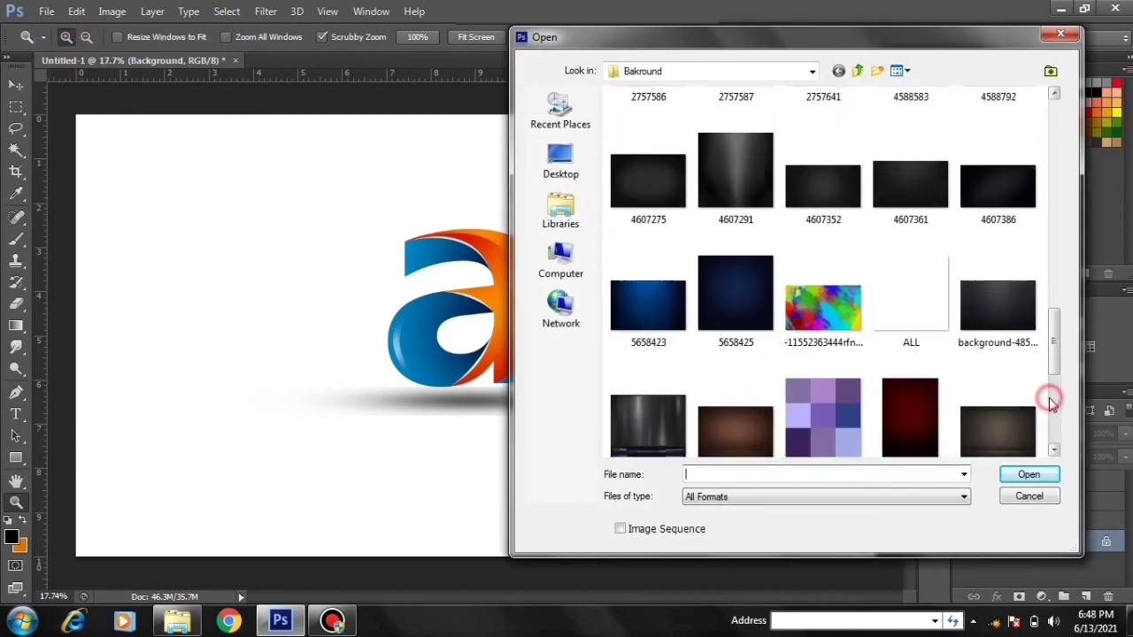
{"action": "left_click", "coordinate": [1048, 399]}
{"action": "left_click", "coordinate": [757, 392]}
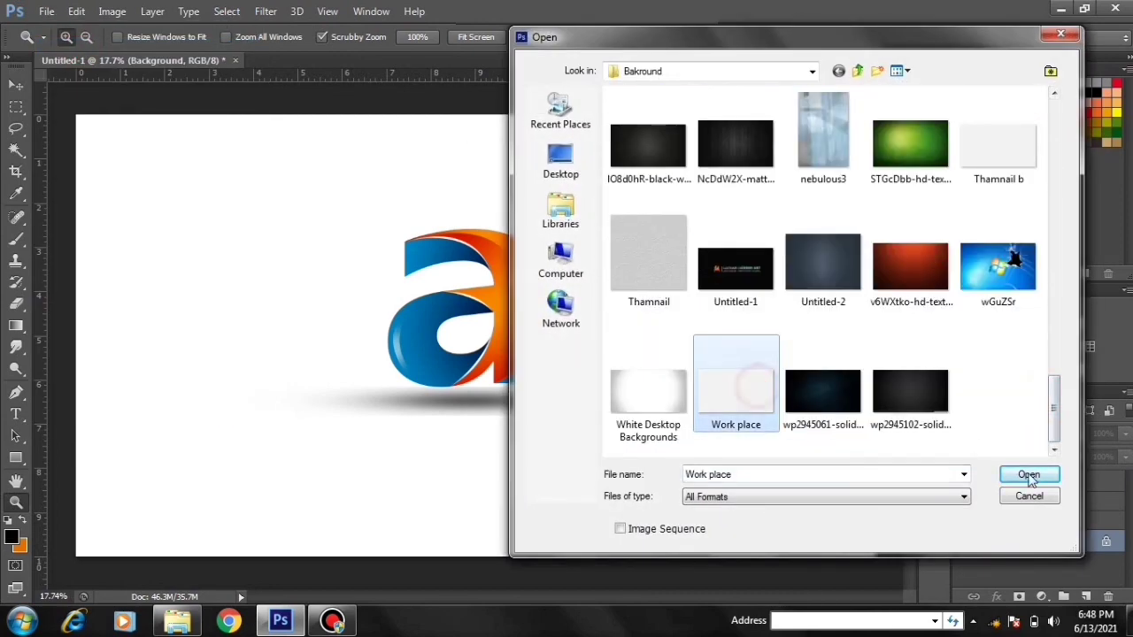
{"action": "left_click", "coordinate": [1028, 475]}
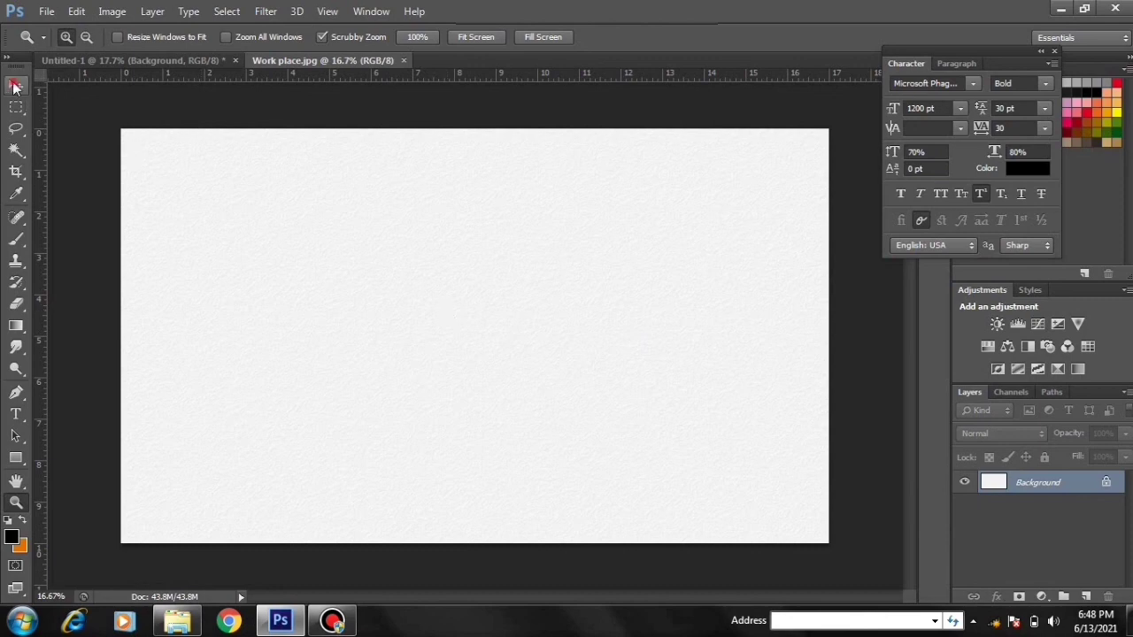
Select the whole Work place.jpg paper texture and move it into the Untitled-1 document directly above the Background layer.
{"action": "left_click", "coordinate": [14, 86]}
{"action": "left_click", "coordinate": [235, 195]}
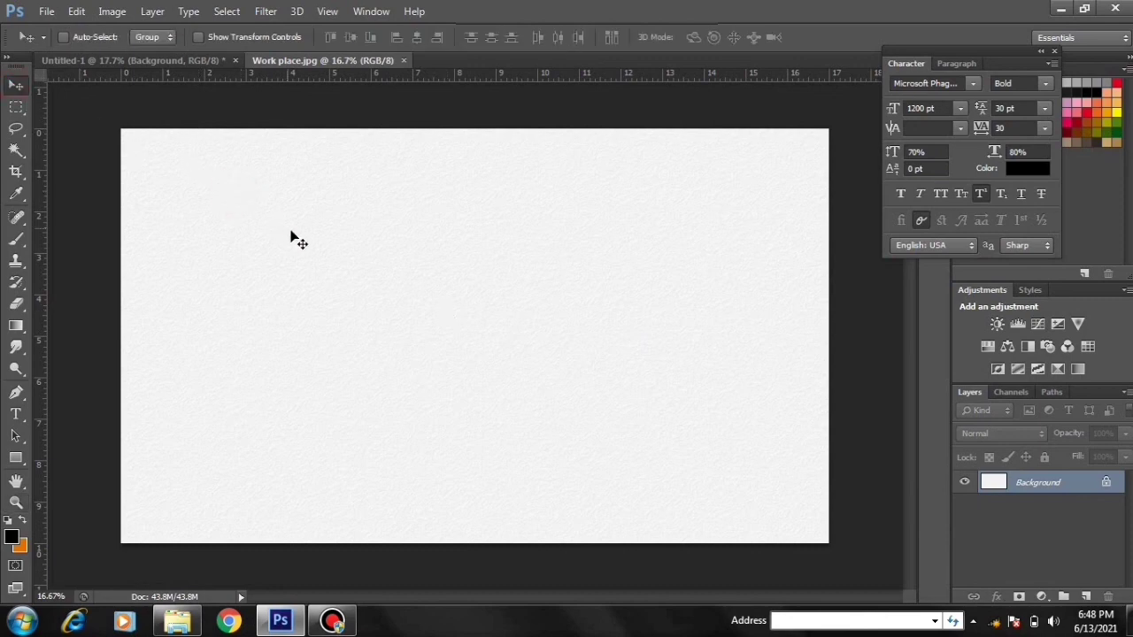
{"action": "left_click_drag", "start_coordinate": [293, 245], "coordinate": [253, 174]}
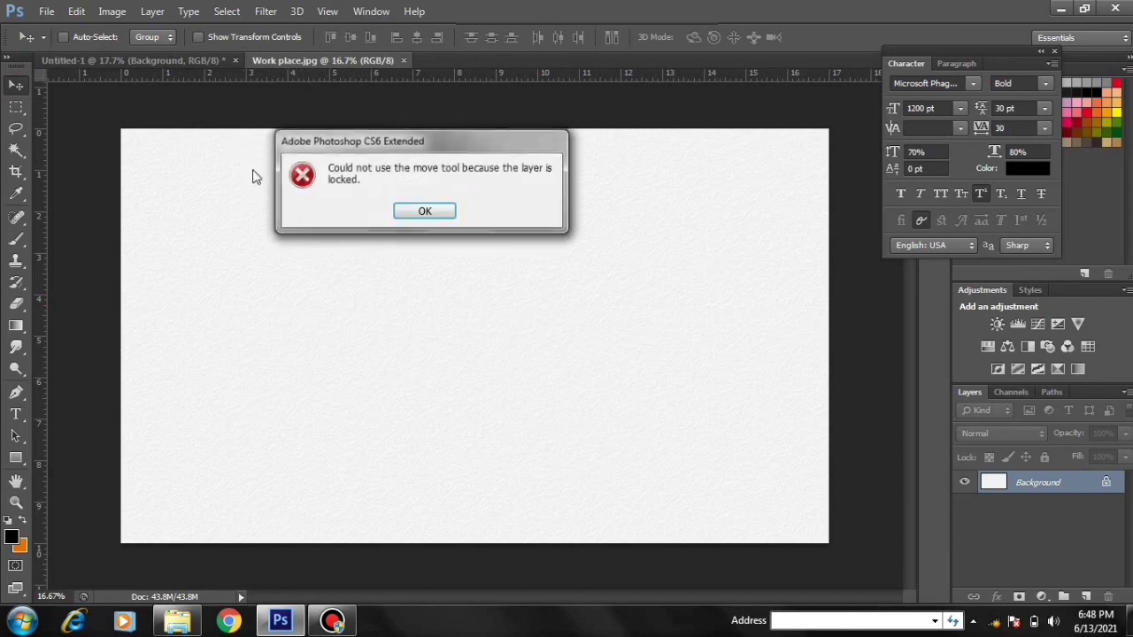
{"action": "left_click", "coordinate": [414, 212]}
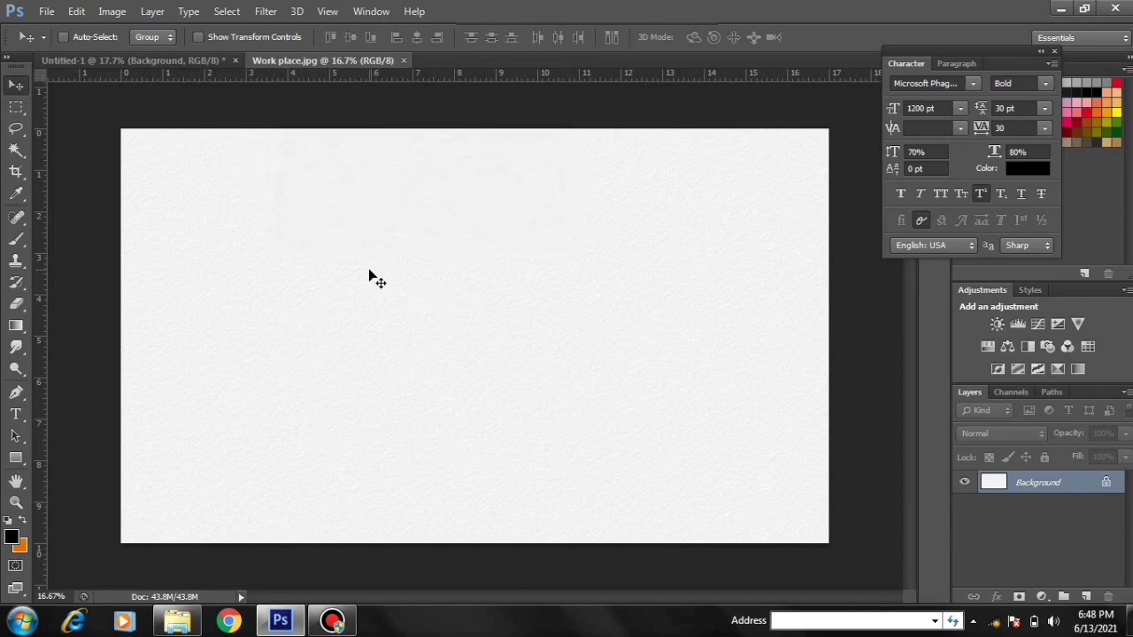
{"action": "key", "text": "ctrl+a"}
{"action": "left_click_drag", "start_coordinate": [371, 320], "coordinate": [442, 277]}
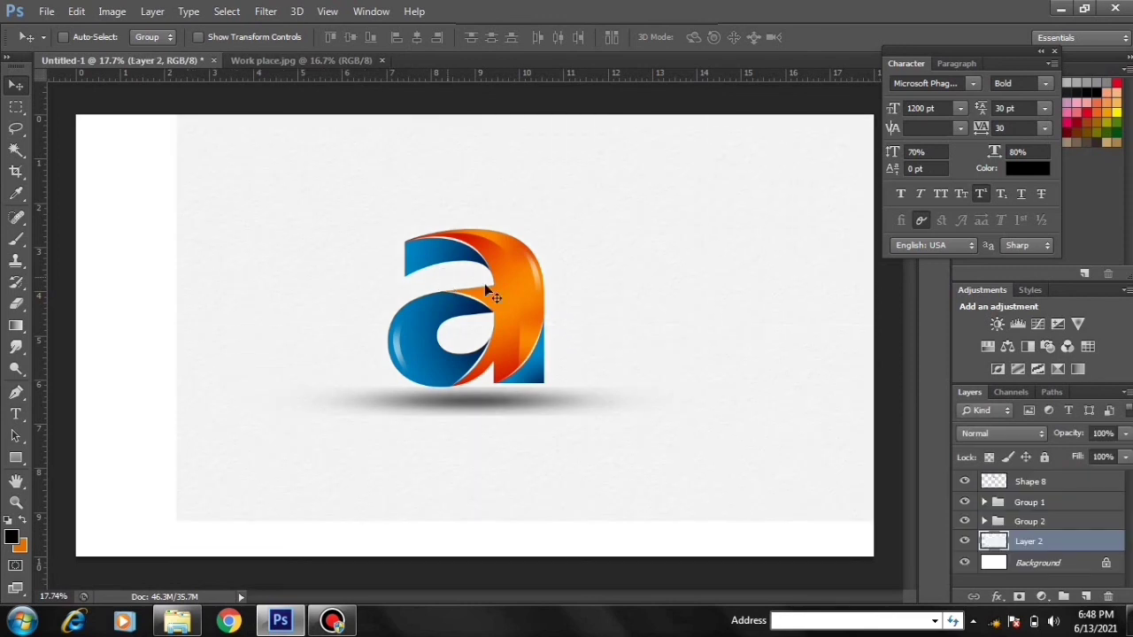
Align the paper texture, Layer 2, with the canvas and stretch its width to 106.29% to cover the whole canvas.
{"action": "key", "text": "ctrl+t"}
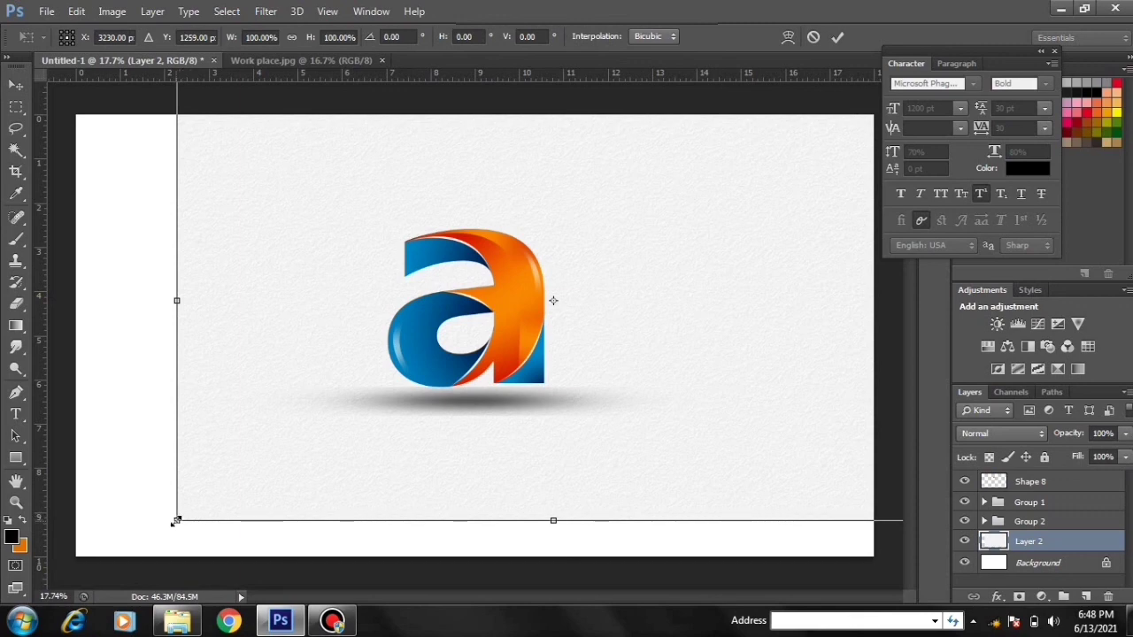
{"action": "left_click_drag", "start_coordinate": [302, 437], "coordinate": [191, 464]}
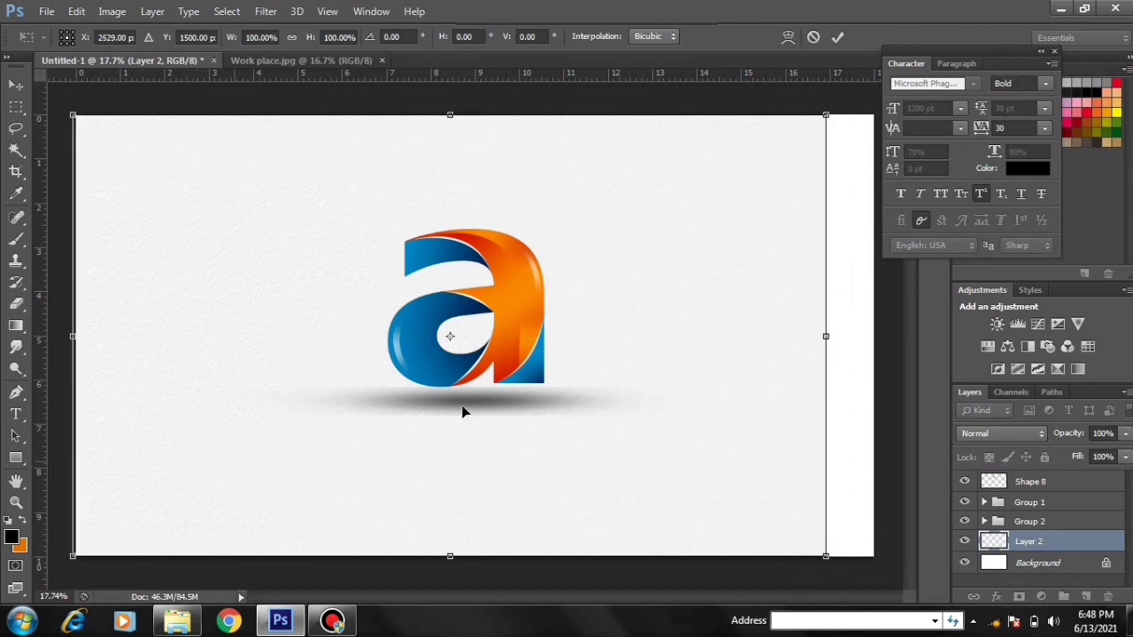
{"action": "left_click_drag", "start_coordinate": [829, 337], "coordinate": [876, 333]}
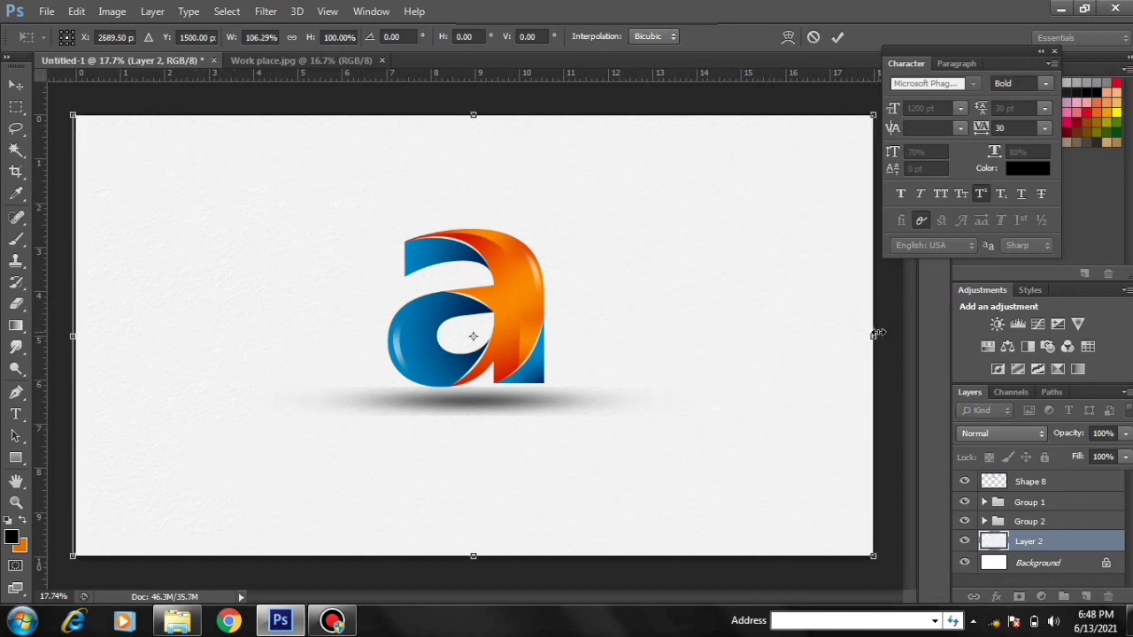
{"action": "key", "text": "Return"}
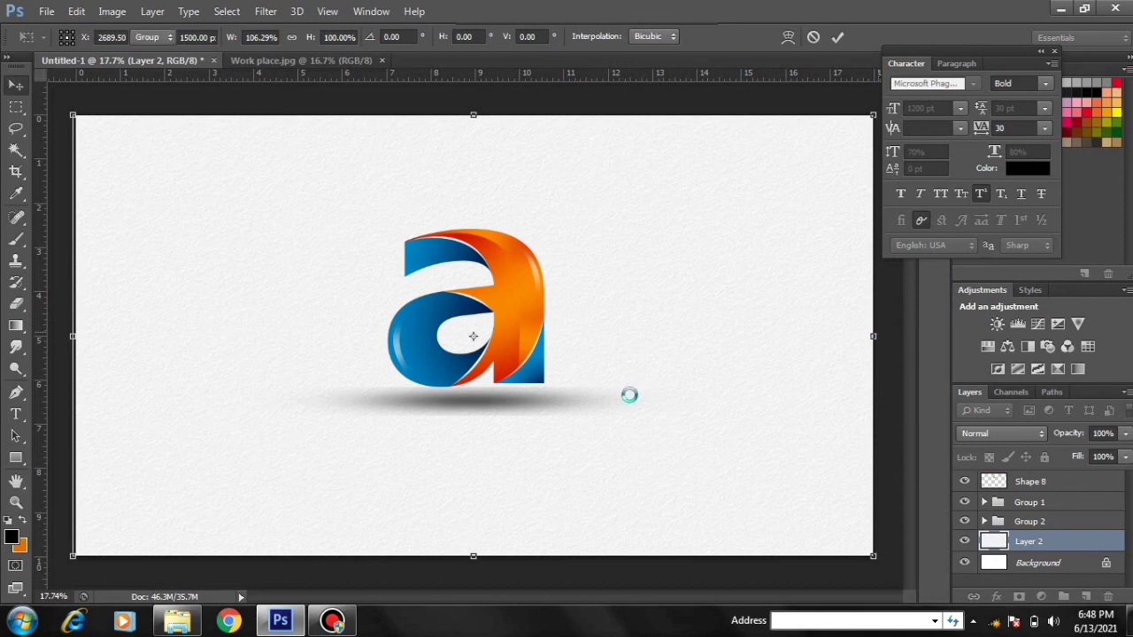
Soften the upper and lower edges of the ground shadow, Layer 1 in Group 2, using the Eraser with the soft 500 px brush.
{"action": "left_click", "coordinate": [984, 522]}
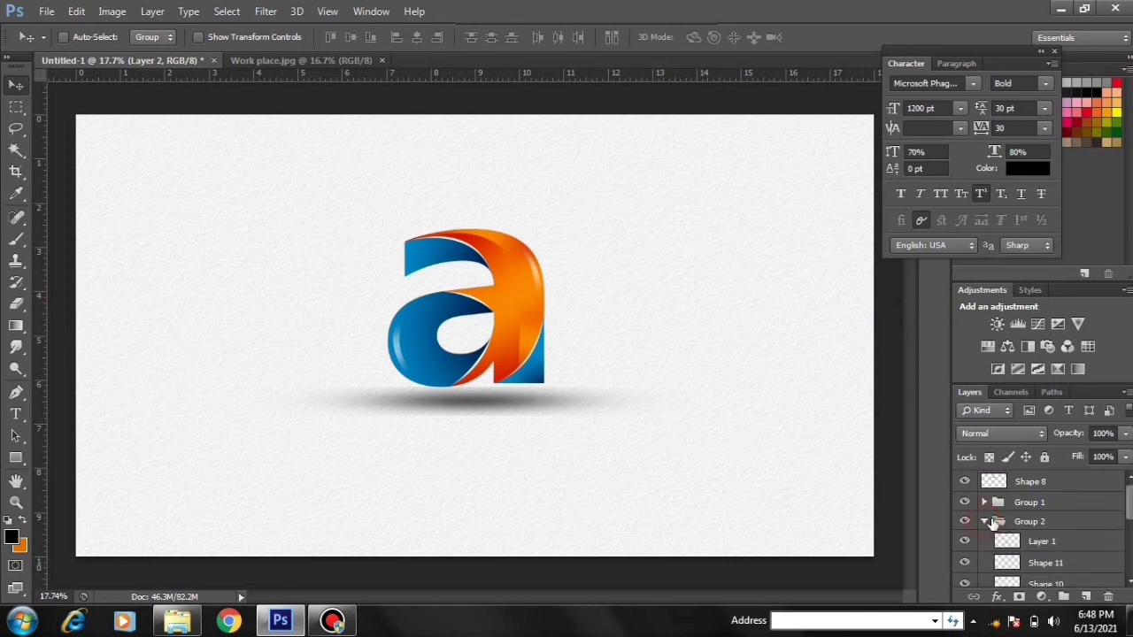
{"action": "left_click", "coordinate": [1033, 541]}
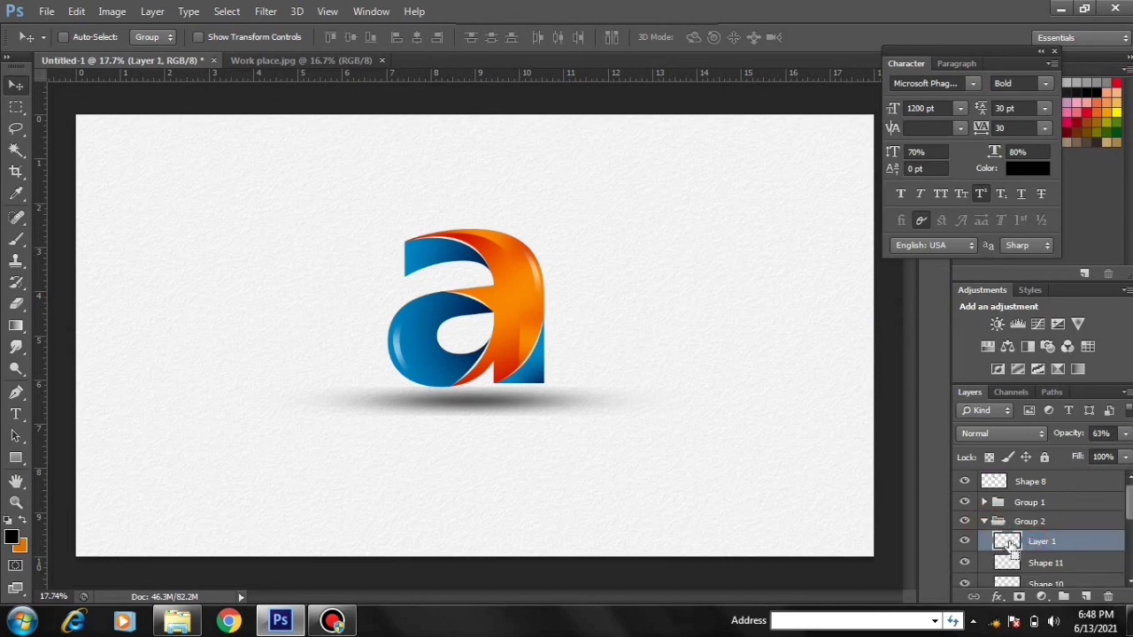
{"action": "left_click", "coordinate": [1008, 542], "text": "ctrl"}
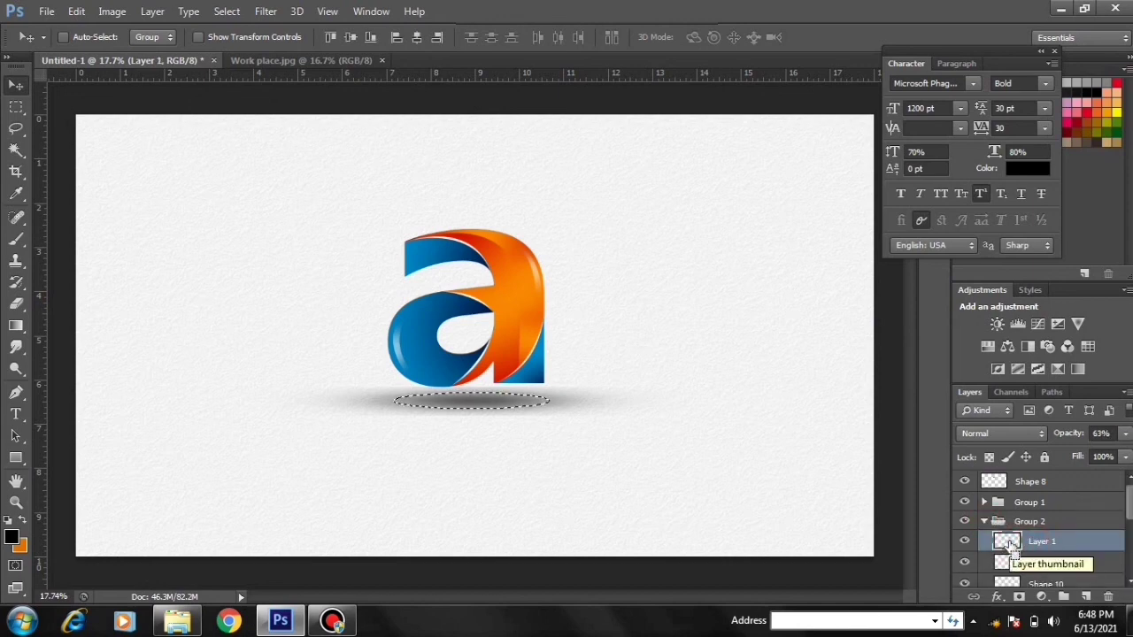
{"action": "key", "text": "ctrl+d"}
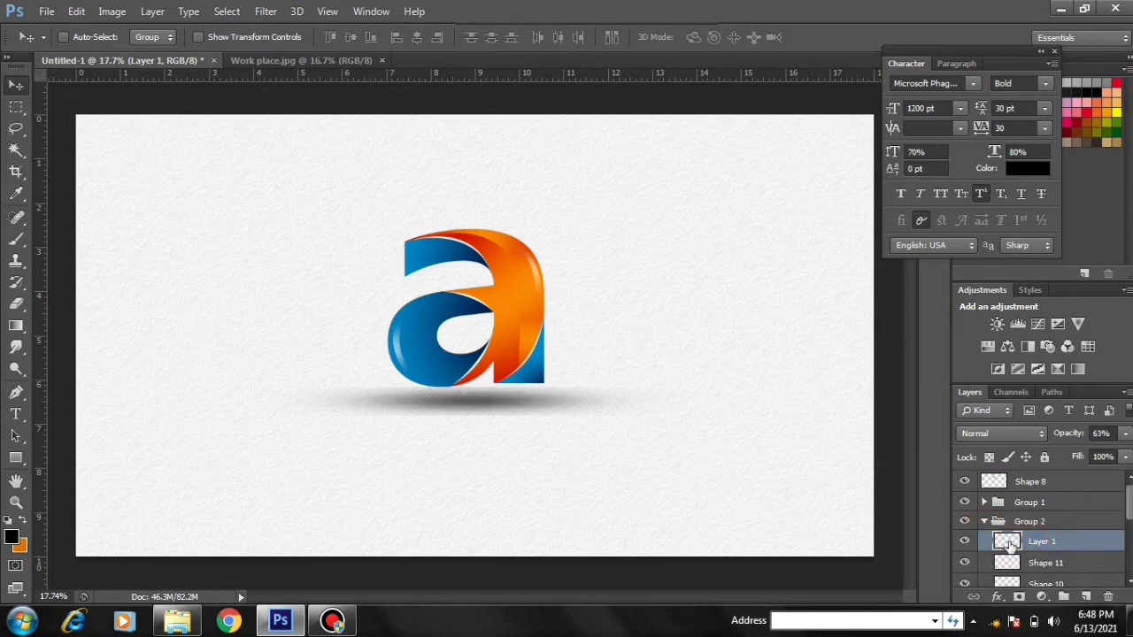
{"action": "left_click", "coordinate": [16, 304]}
{"action": "left_click_drag", "start_coordinate": [404, 445], "coordinate": [437, 445]}
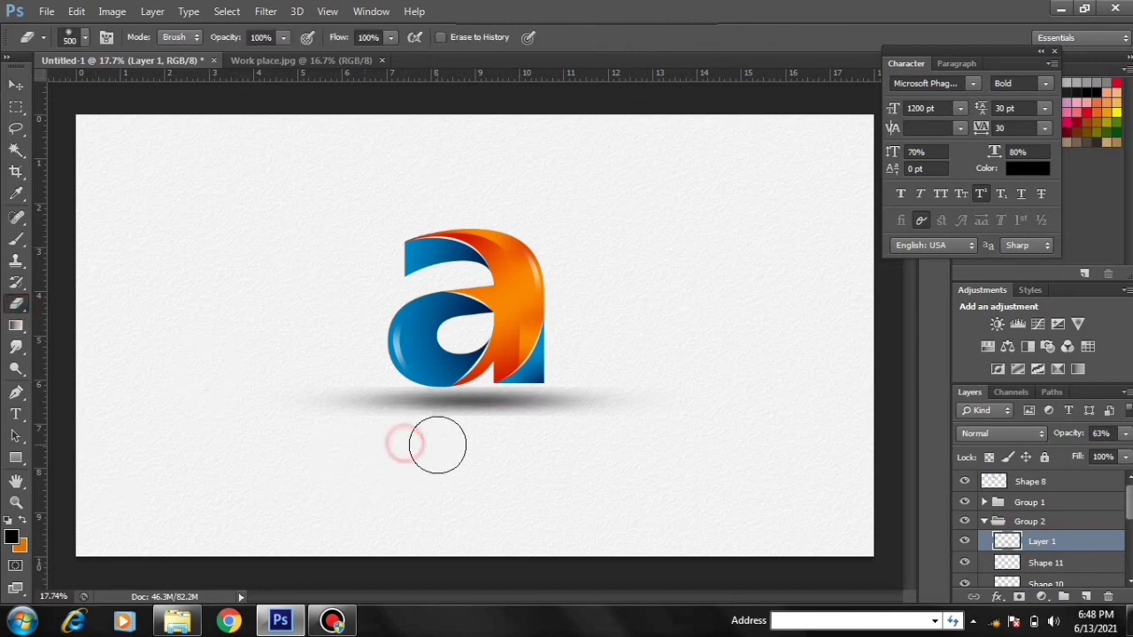
{"action": "left_click", "coordinate": [447, 440]}
{"action": "left_click", "coordinate": [488, 440]}
{"action": "left_click", "coordinate": [543, 442]}
{"action": "left_click", "coordinate": [556, 442]}
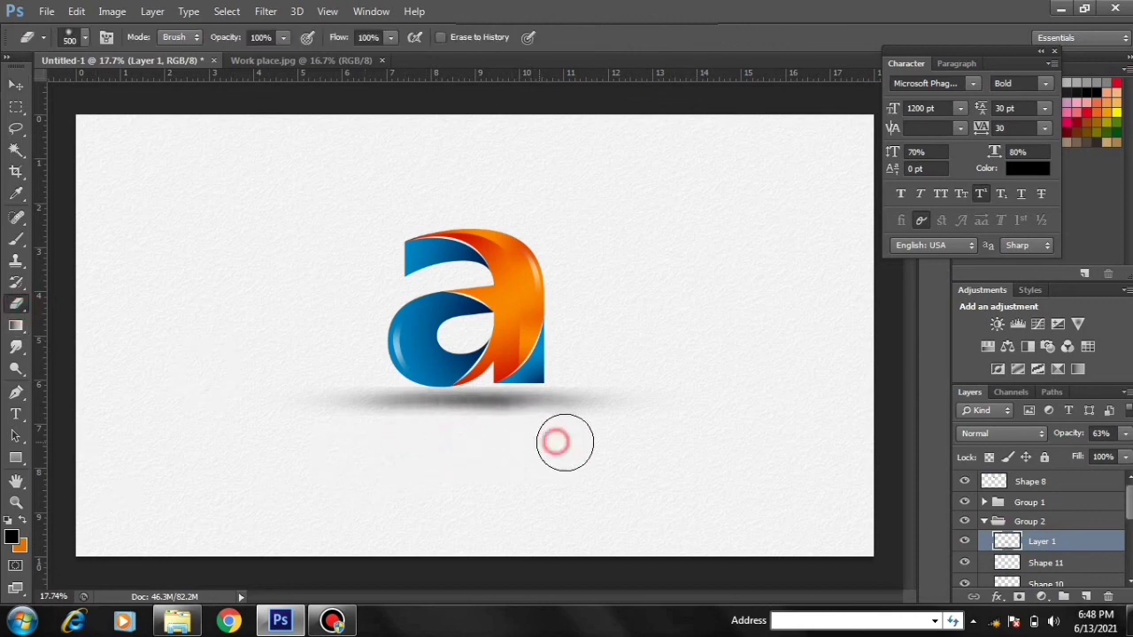
{"action": "left_click", "coordinate": [606, 442]}
{"action": "left_click", "coordinate": [559, 374]}
{"action": "left_click", "coordinate": [499, 357]}
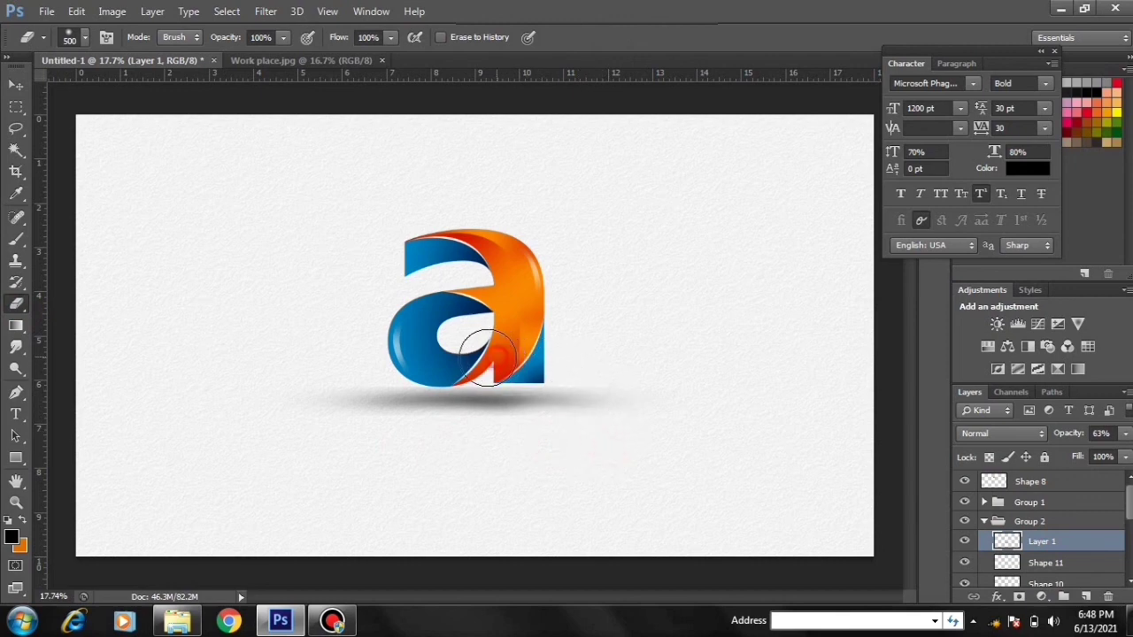
{"action": "left_click", "coordinate": [395, 367]}
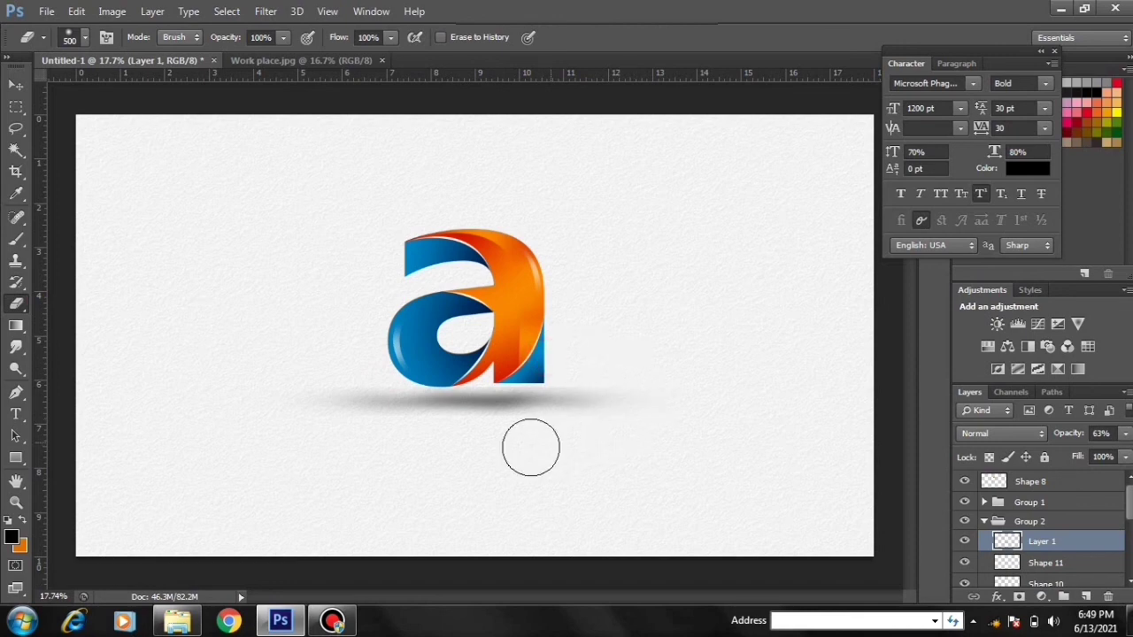
{"action": "left_click", "coordinate": [501, 441]}
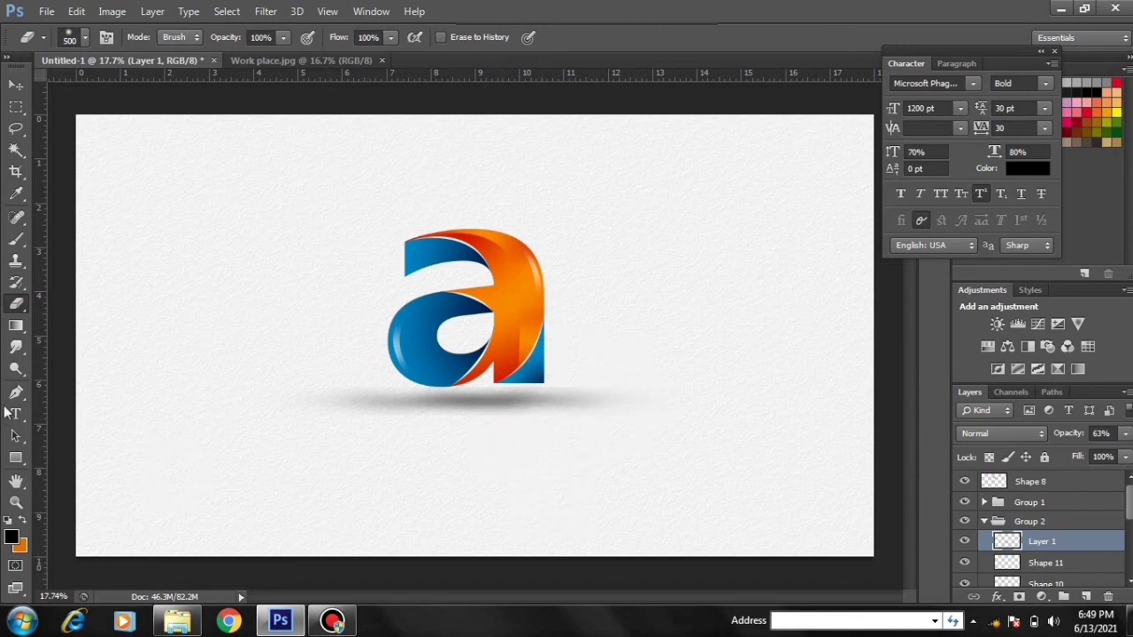
{"action": "left_click", "coordinate": [16, 502]}
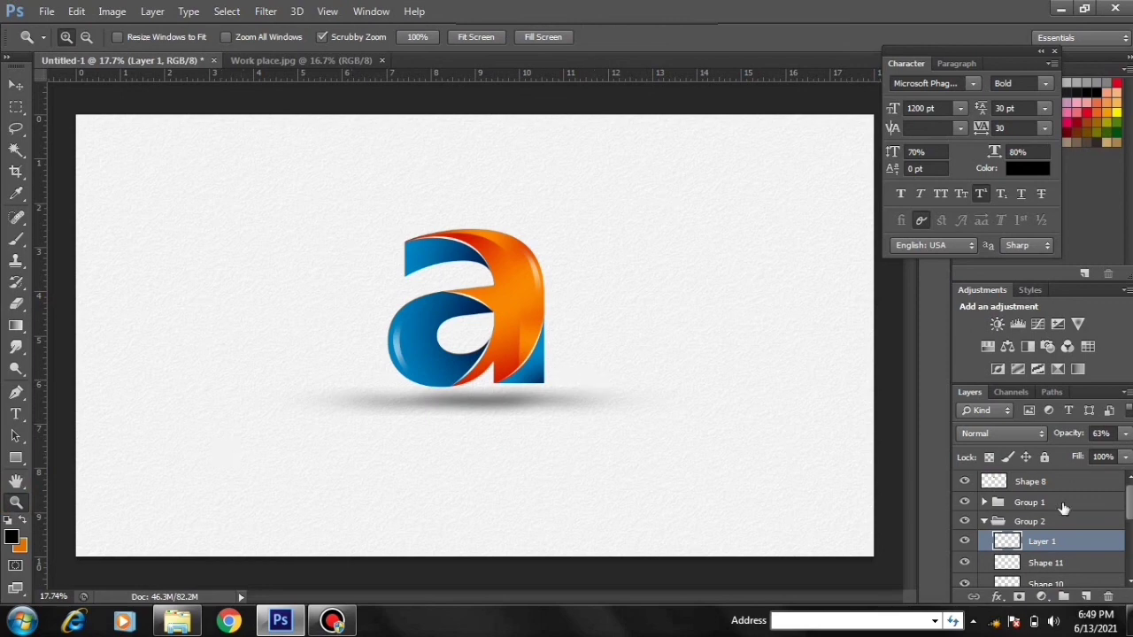
Collapse Group 2 and set the group's blend mode to Linear Burn.
{"action": "left_click", "coordinate": [984, 522]}
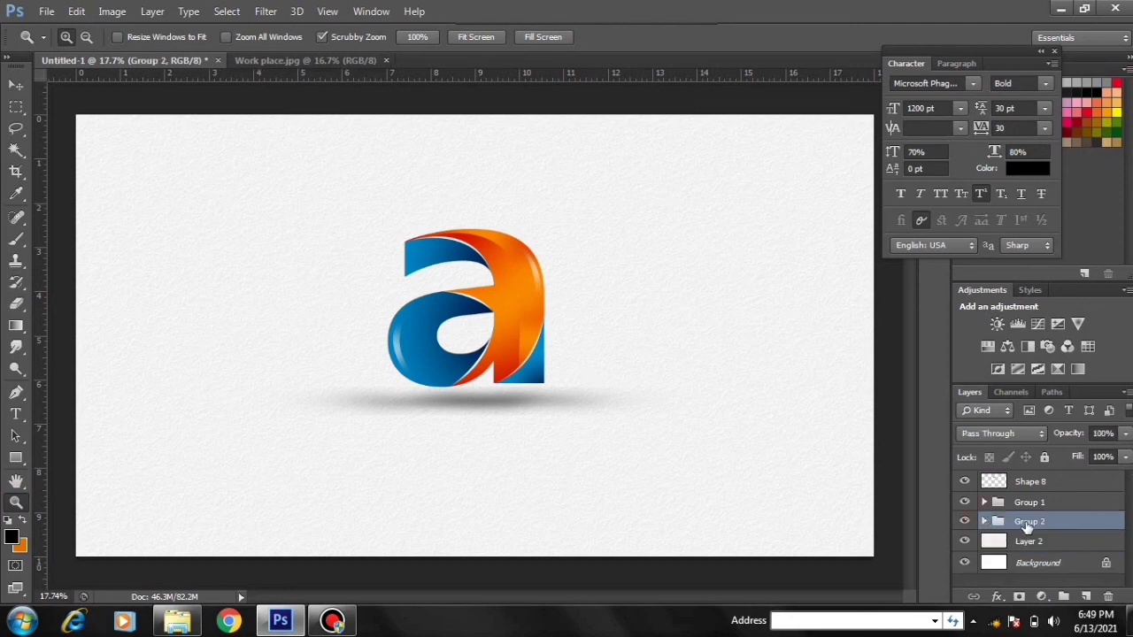
{"action": "left_click", "coordinate": [1031, 436]}
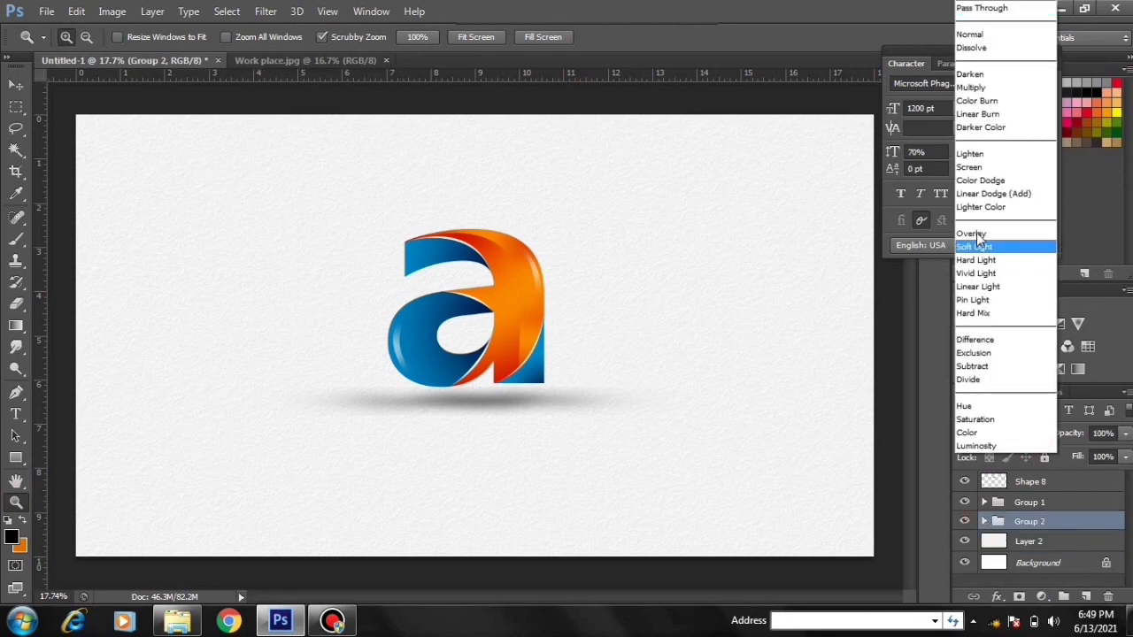
{"action": "left_click", "coordinate": [994, 113]}
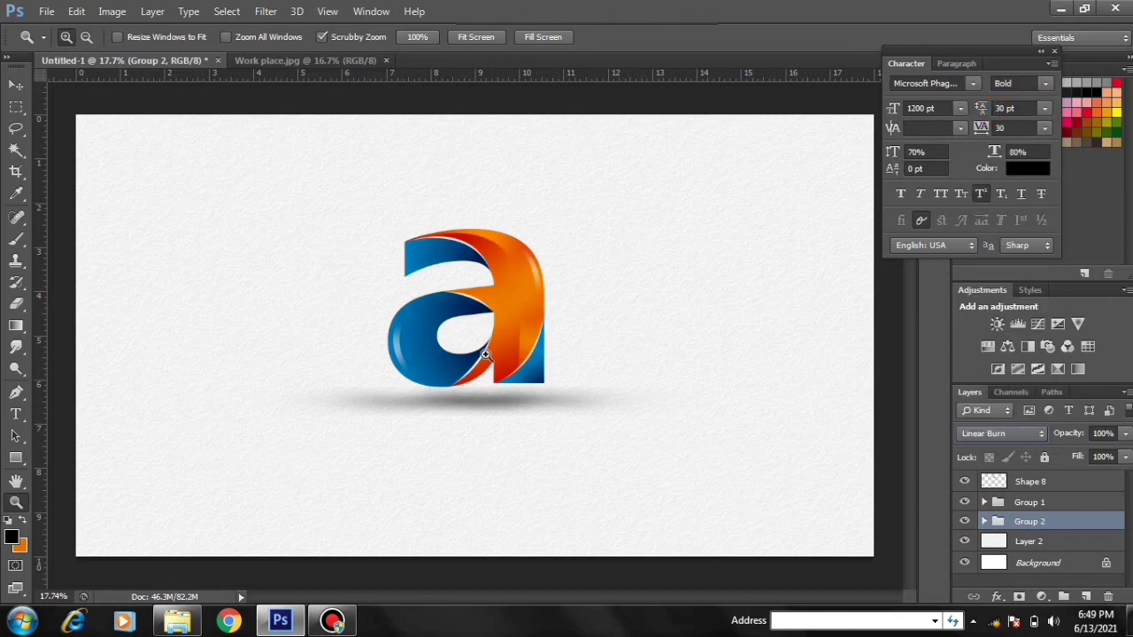
{"action": "right_click", "coordinate": [504, 303]}
{"action": "left_click", "coordinate": [543, 297]}
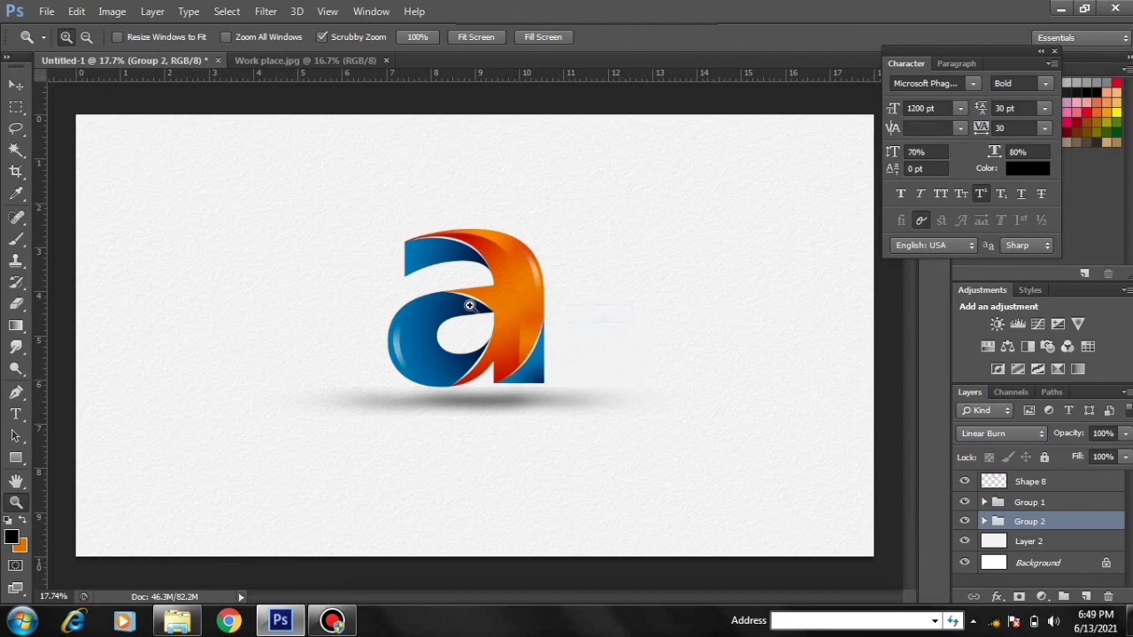